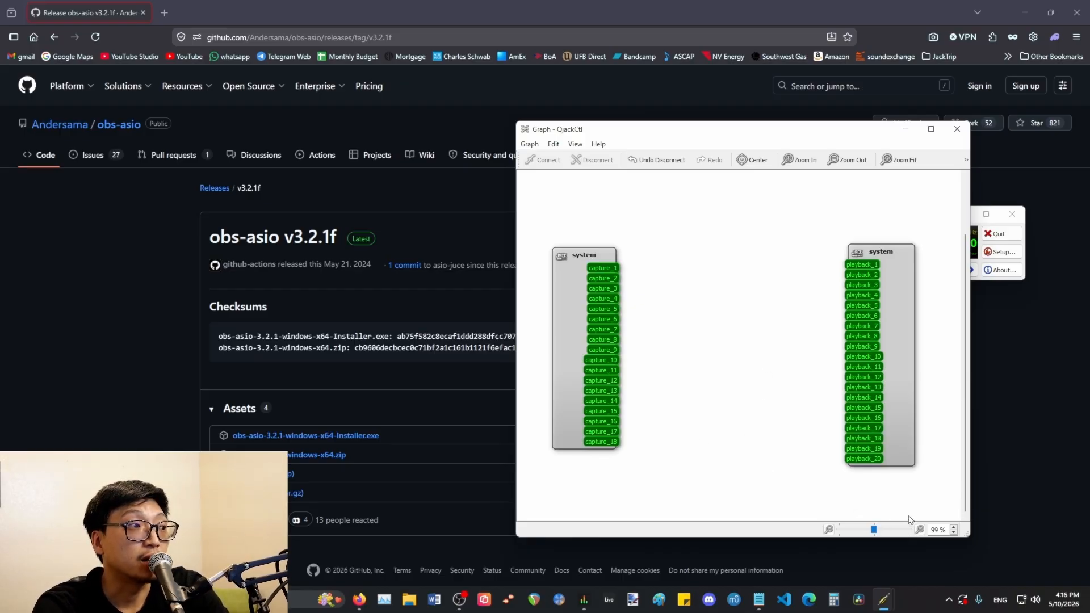
# - Check the JACK server's driver, interface, sample rate and frames/period settings, closing the setup without changes
pyautogui.moveTo(921, 501); pyautogui.dragTo(569, 233)
pyautogui.click(676, 223)
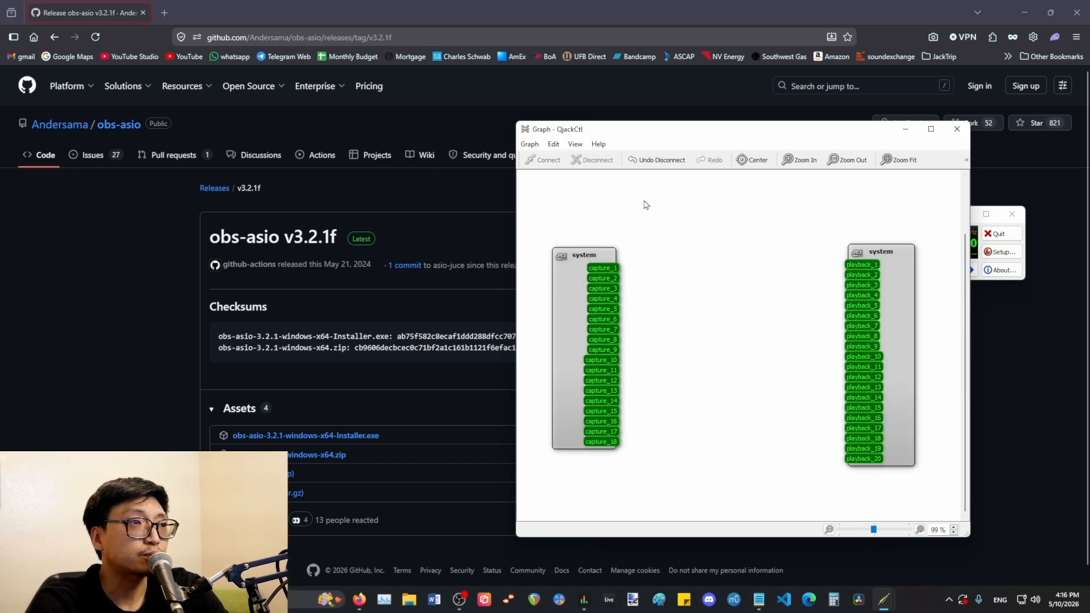
pyautogui.click(999, 252)
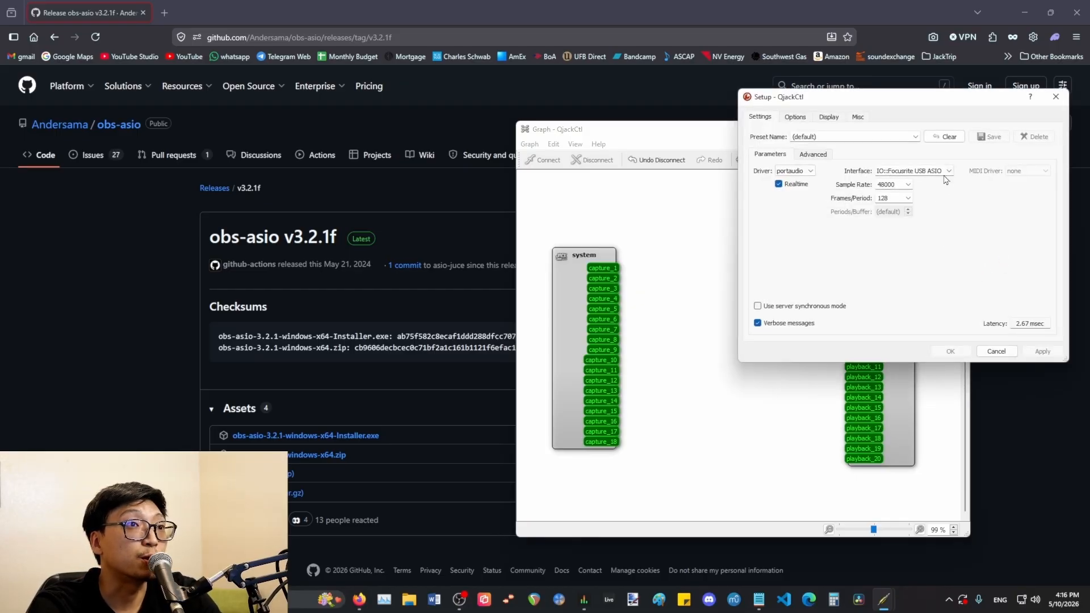
pyautogui.click(996, 351)
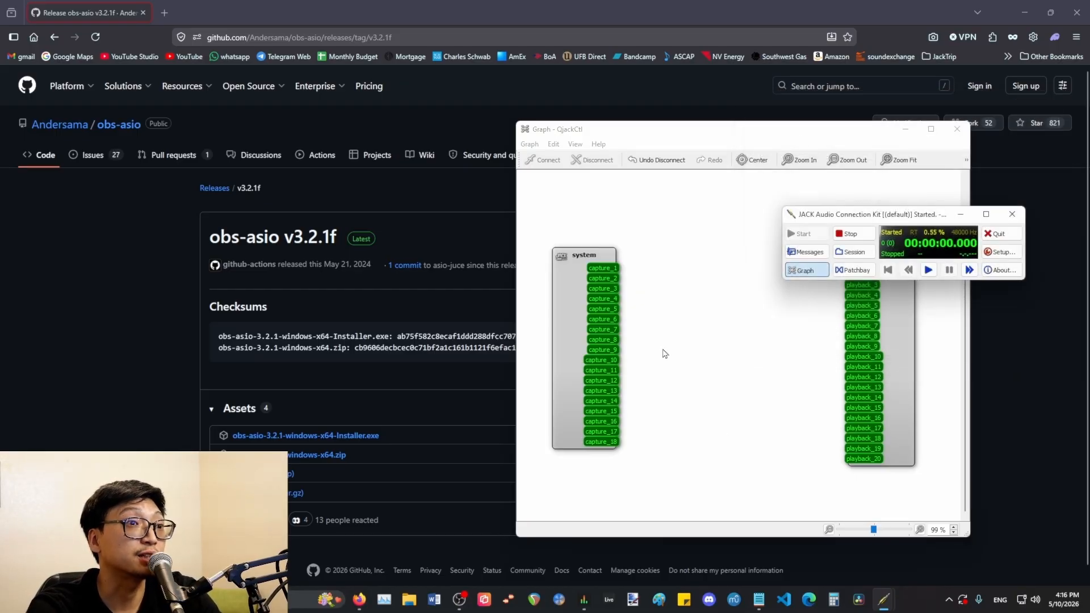
pyautogui.moveTo(553, 250)
pyautogui.mouseDown()
pyautogui.moveTo(658, 340)
pyautogui.moveTo(603, 257)
pyautogui.mouseUp()
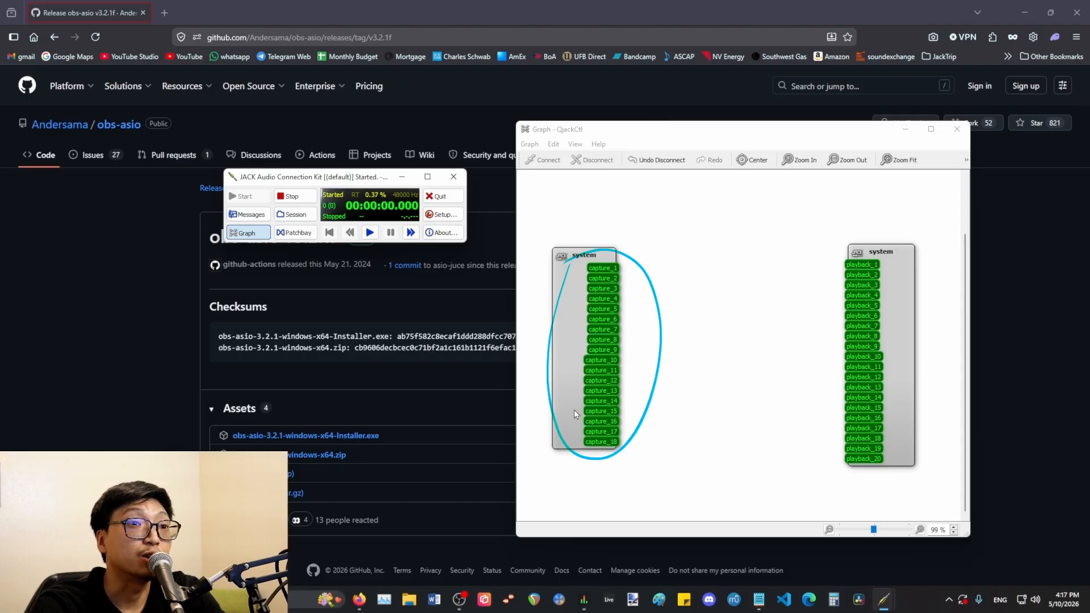
pyautogui.moveTo(531, 199)
pyautogui.mouseDown()
pyautogui.moveTo(566, 232)
pyautogui.moveTo(610, 205)
pyautogui.moveTo(673, 222)
pyautogui.mouseUp()
pyautogui.moveTo(673, 199); pyautogui.dragTo(685, 222)
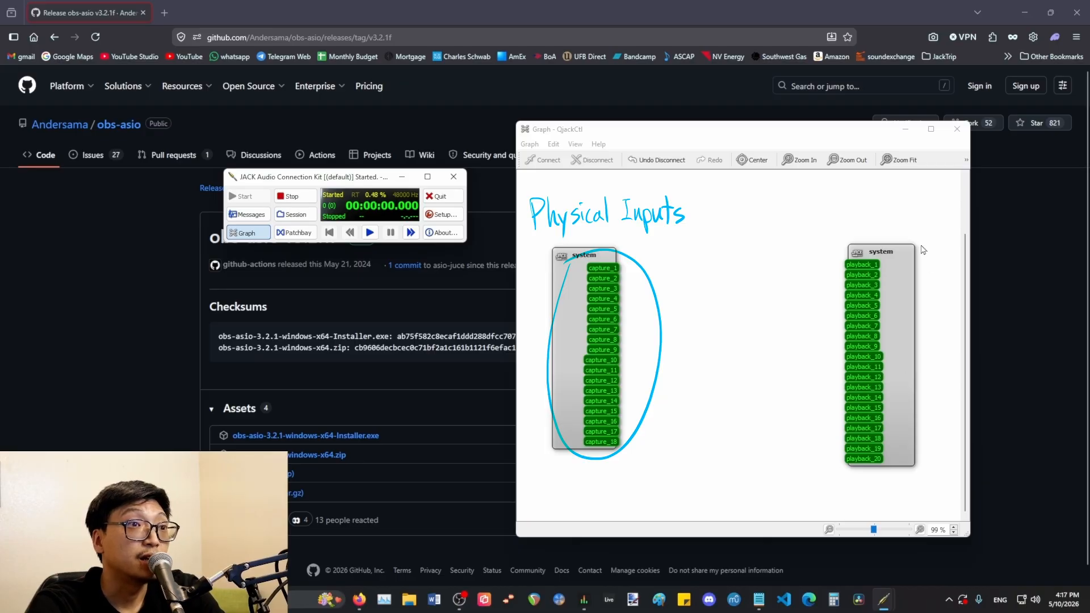
pyautogui.moveTo(906, 236); pyautogui.dragTo(847, 248)
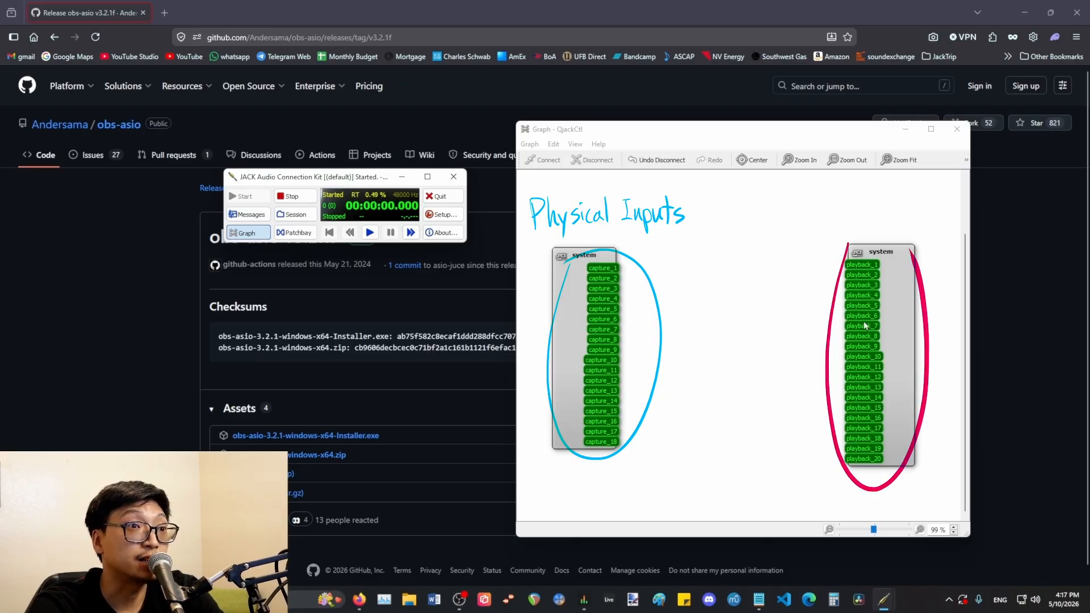
# - Switch to Focusrite Control and add software playback pairs 3-4 through 19-20 to the Line Outputs 7-8 mix
pyautogui.click(585, 602)
pyautogui.moveTo(482, 77)
pyautogui.mouseDown()
pyautogui.moveTo(359, 80)
pyautogui.moveTo(492, 85)
pyautogui.mouseUp()
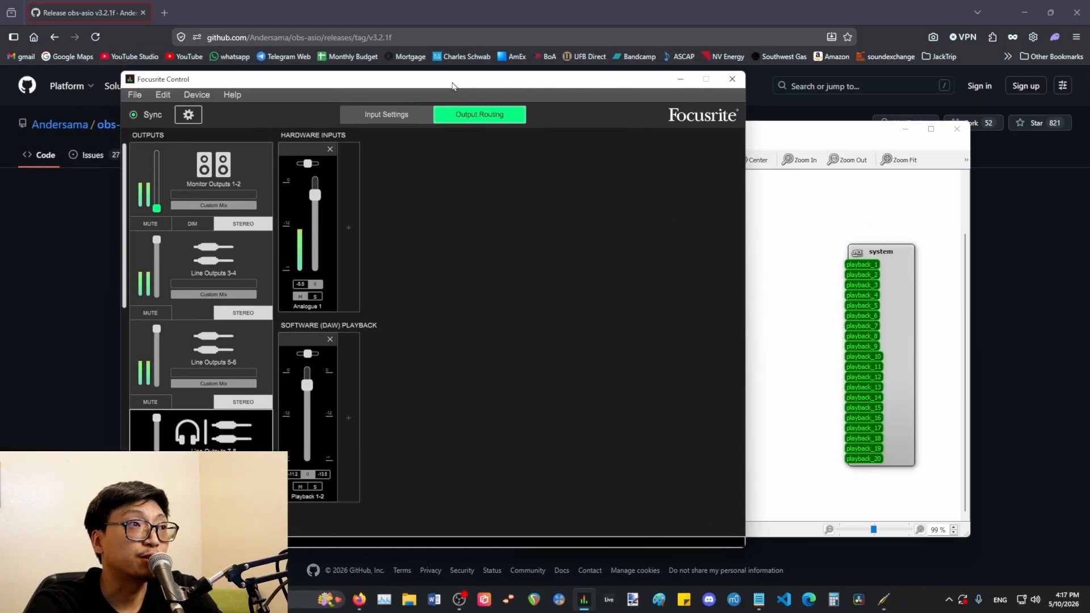
pyautogui.moveTo(454, 80); pyautogui.dragTo(569, 70)
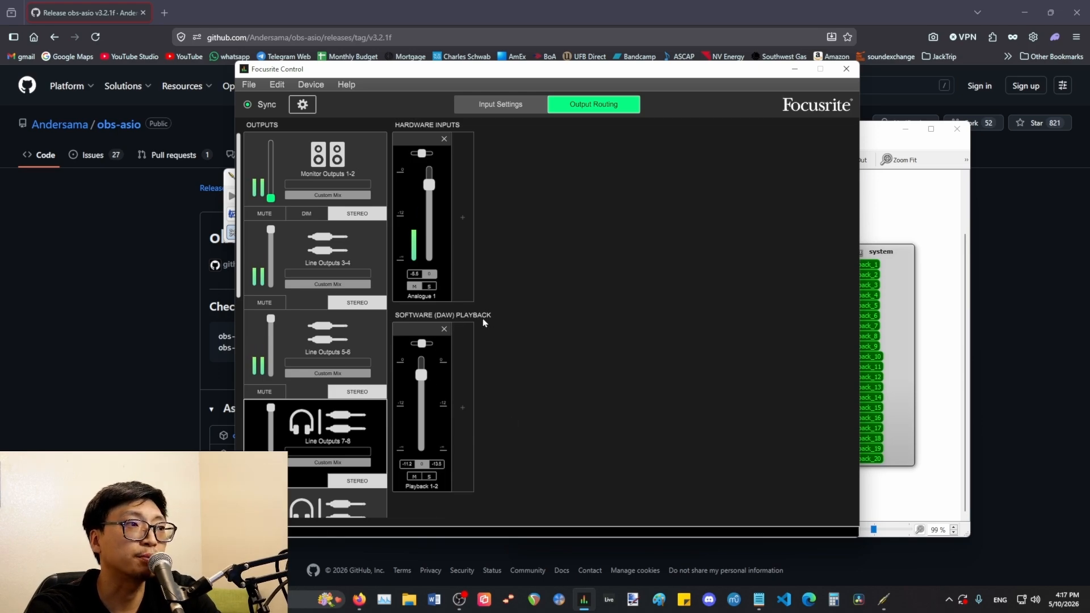
pyautogui.click(463, 407)
pyautogui.click(836, 480)
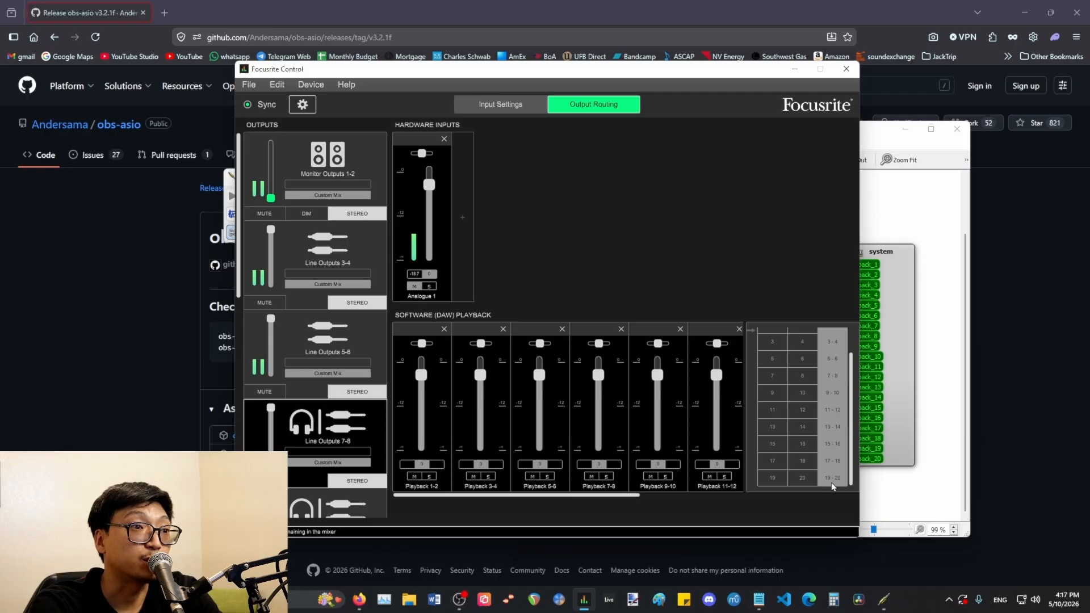
# - Compare Focusrite Control's software playback channels with the system playback ports in the QjackCtl graph, selecting all the ports and clearing the selection
pyautogui.moveTo(758, 81); pyautogui.dragTo(714, 76)
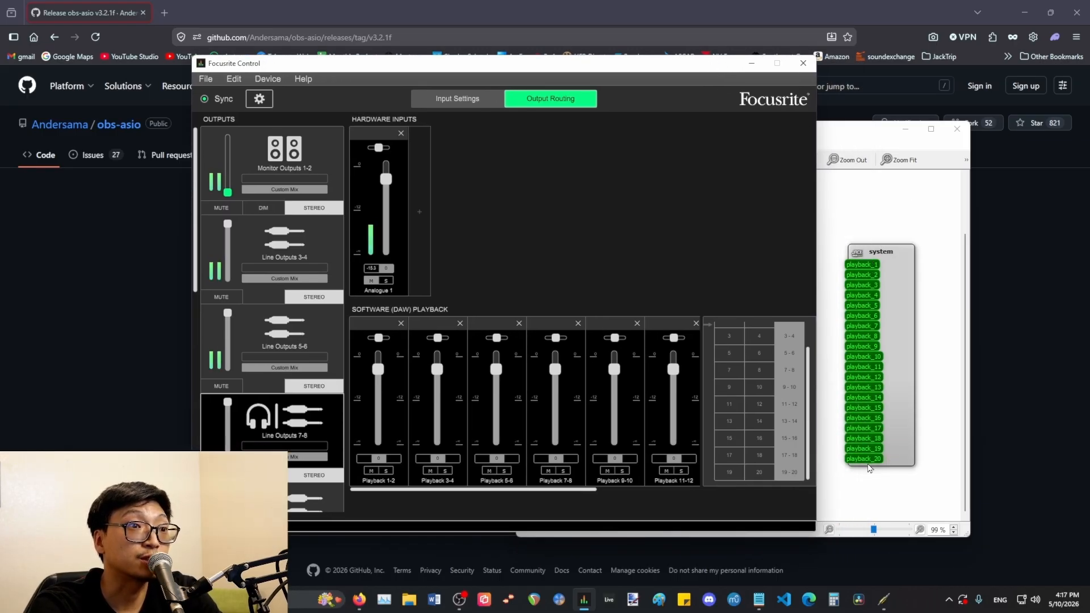
pyautogui.moveTo(827, 257); pyautogui.dragTo(873, 505)
pyautogui.click(795, 472)
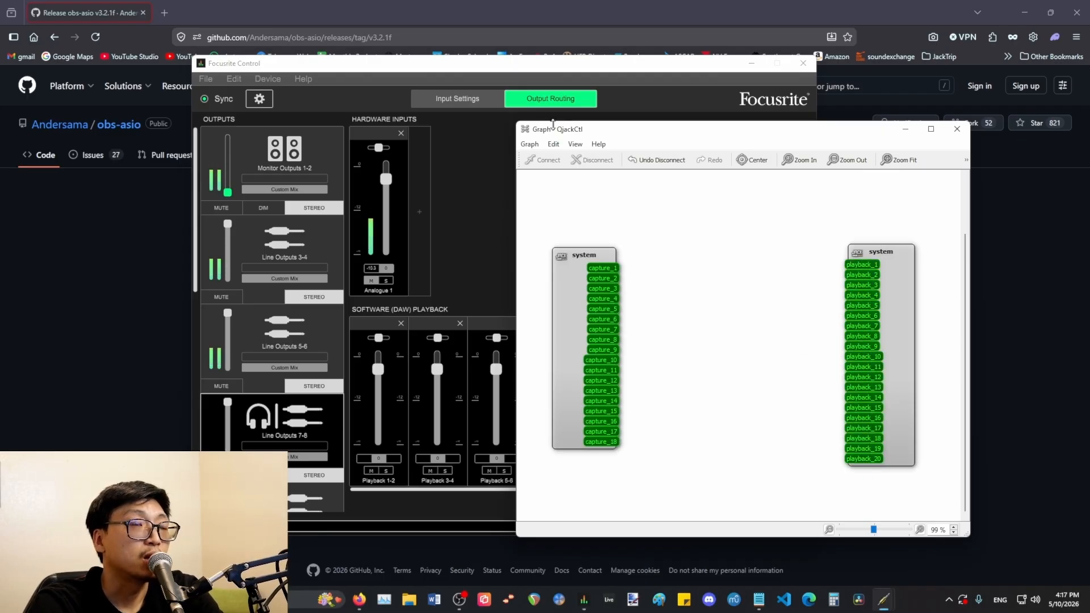
pyautogui.moveTo(866, 211); pyautogui.dragTo(867, 483)
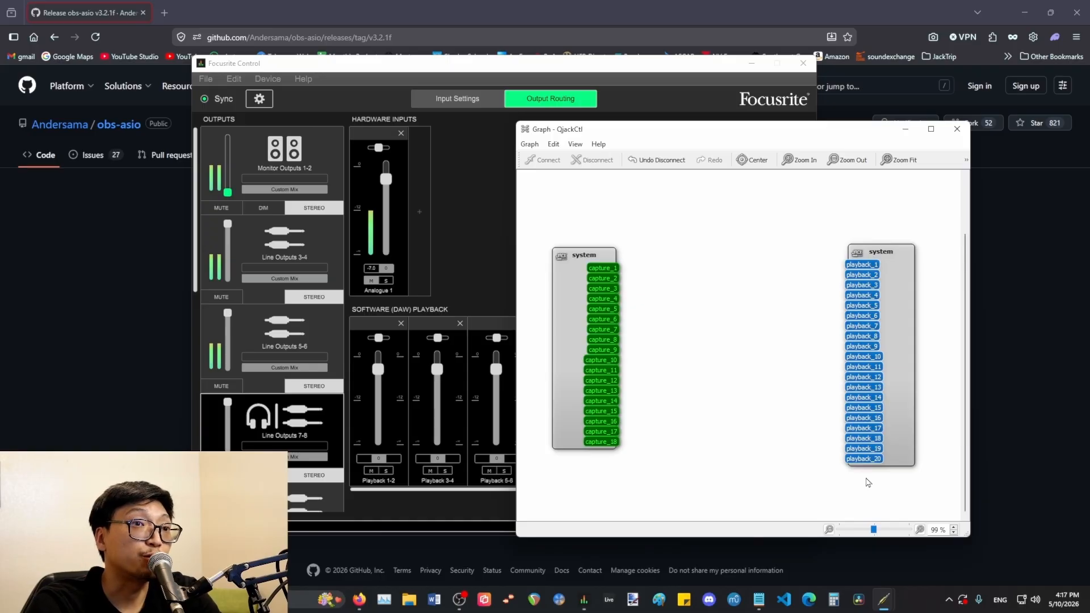
pyautogui.click(764, 418)
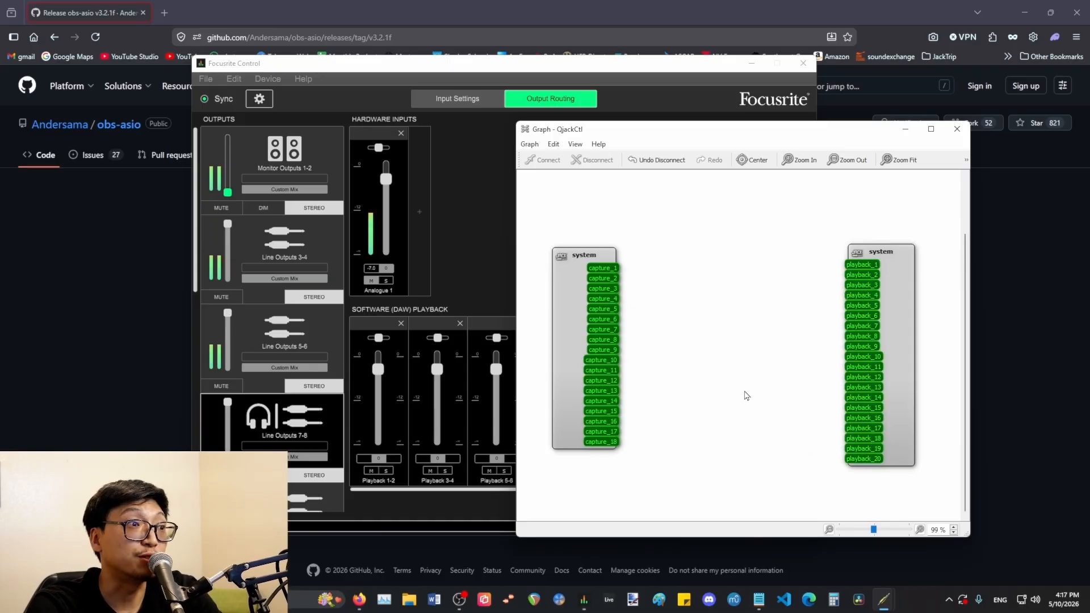
# - Remove software playback pairs 5-6 through 19-20 from the Focusrite Control mix and return to the QjackCtl graph
pyautogui.click(454, 199)
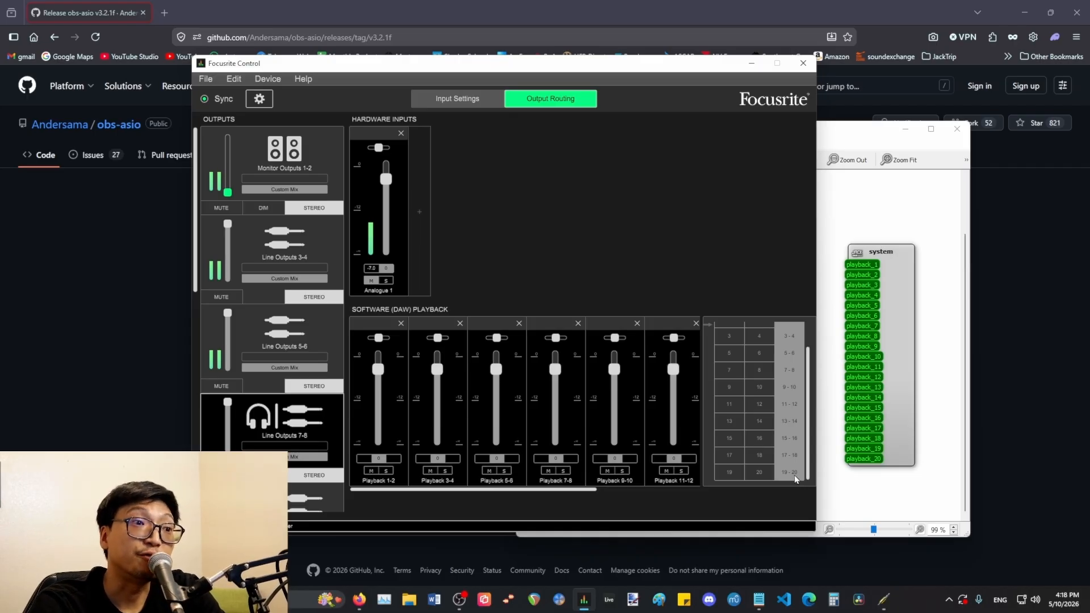
pyautogui.click(790, 421)
pyautogui.click(788, 404)
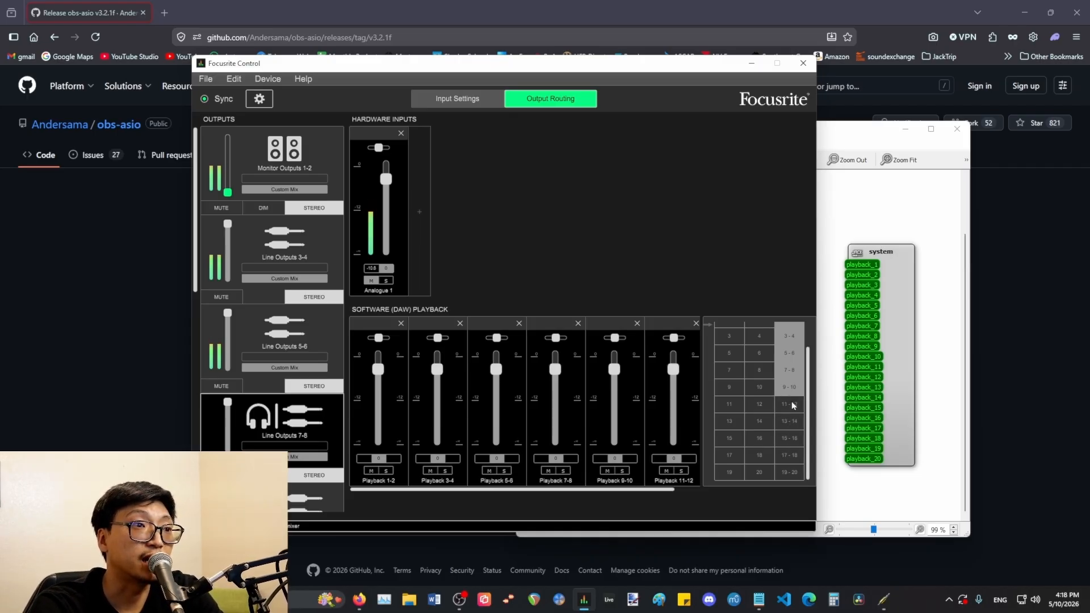
pyautogui.click(786, 381)
pyautogui.scroll(2, 786, 375)
pyautogui.click(790, 398)
pyautogui.click(794, 383)
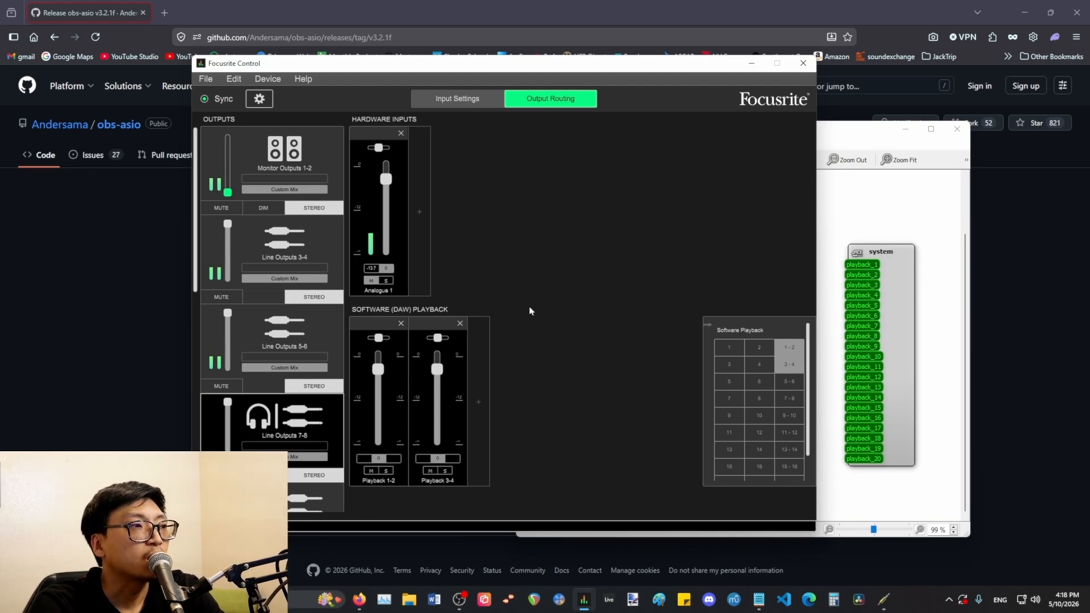
pyautogui.hotkey('alt', 'Tab')
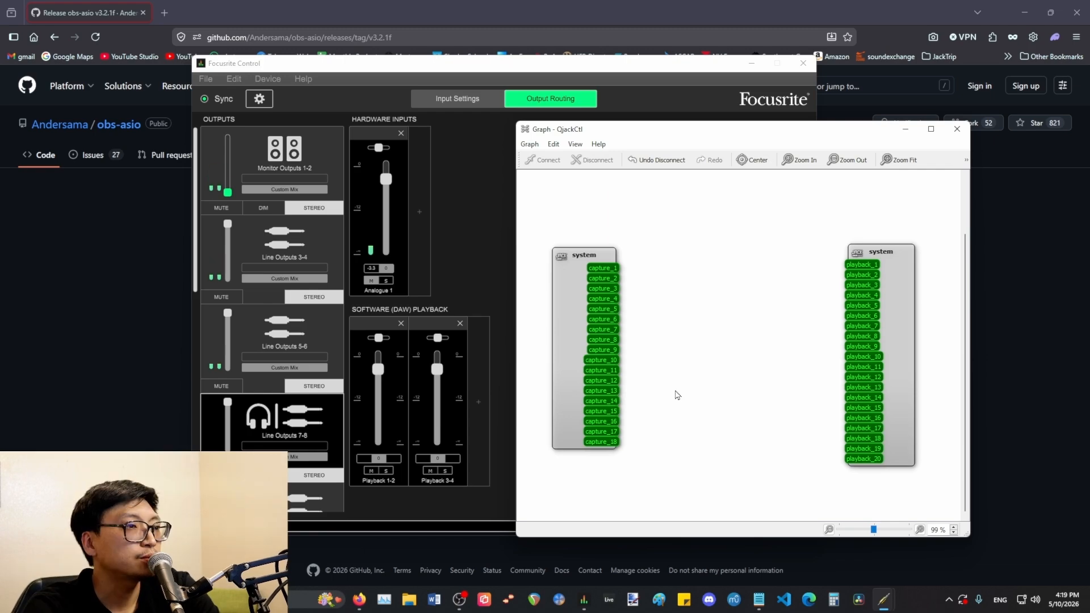
# - Switch to Ableton Live and choose JackRouter as the audio device in the preferences
pyautogui.click(608, 600)
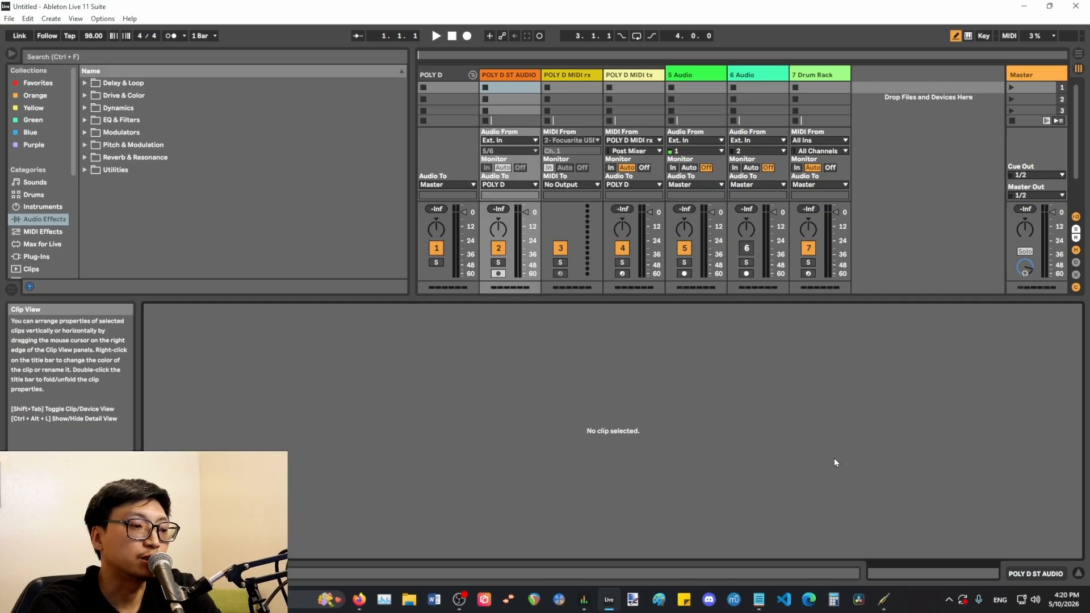
pyautogui.hotkey('ctrl', ',')
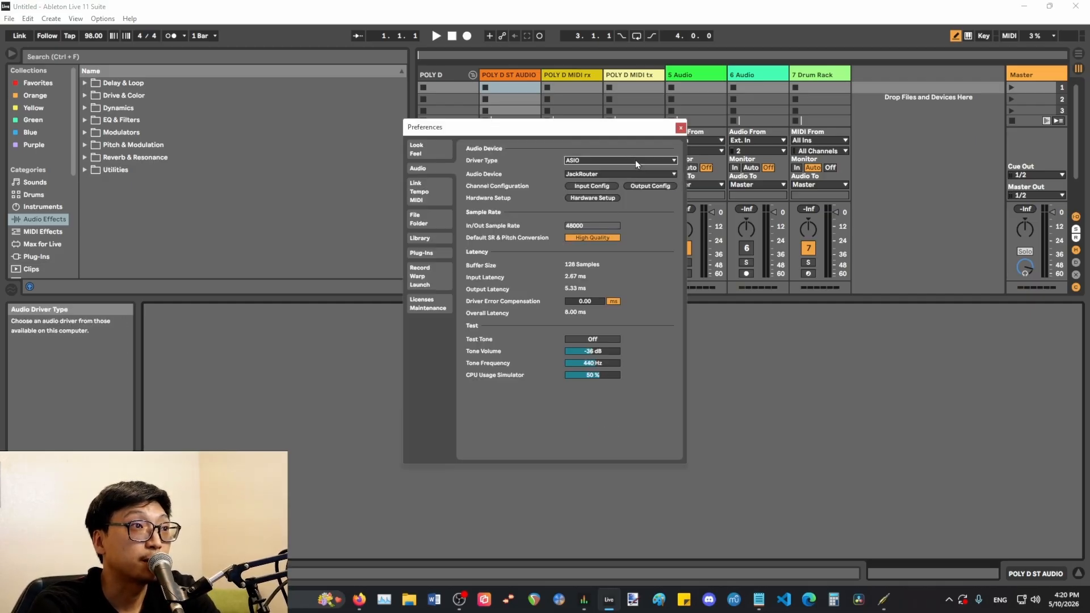
pyautogui.click(611, 176)
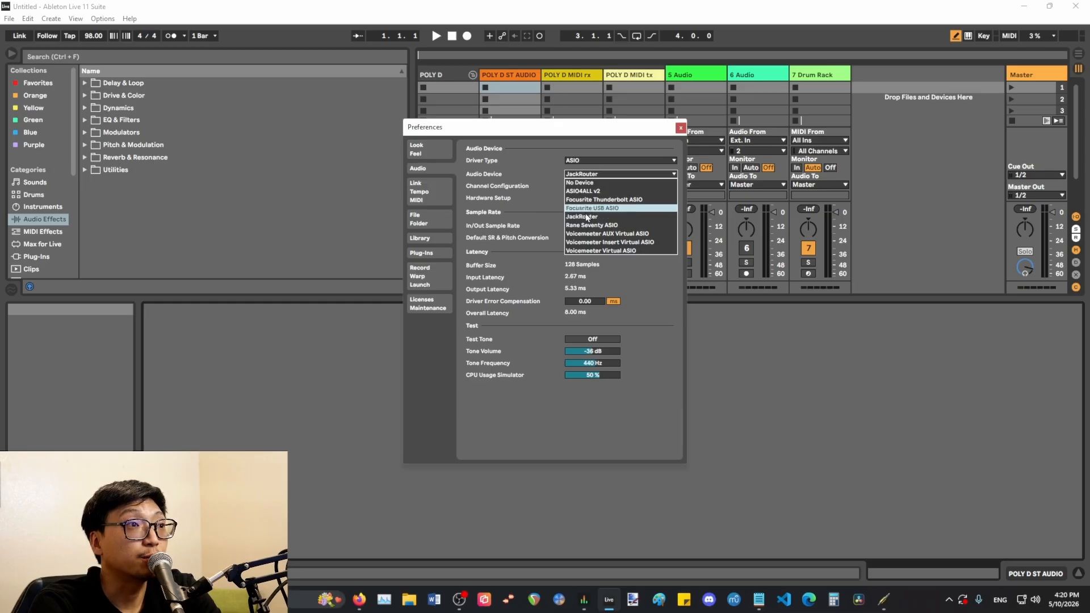
pyautogui.click(586, 215)
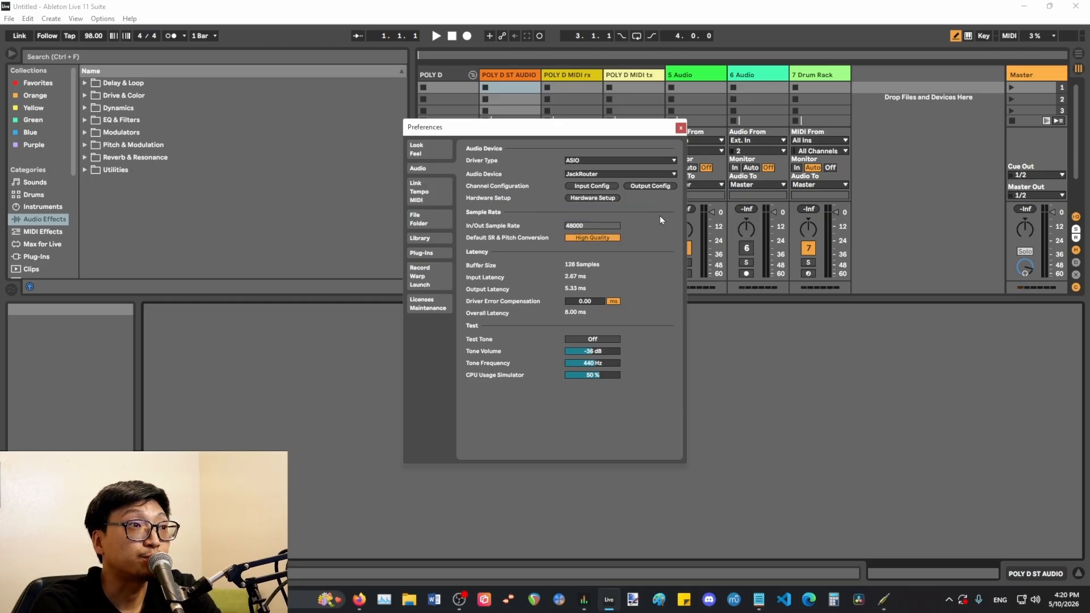
# - Review JackRouter's input and output channel configurations in Live and close the preferences
pyautogui.click(603, 184)
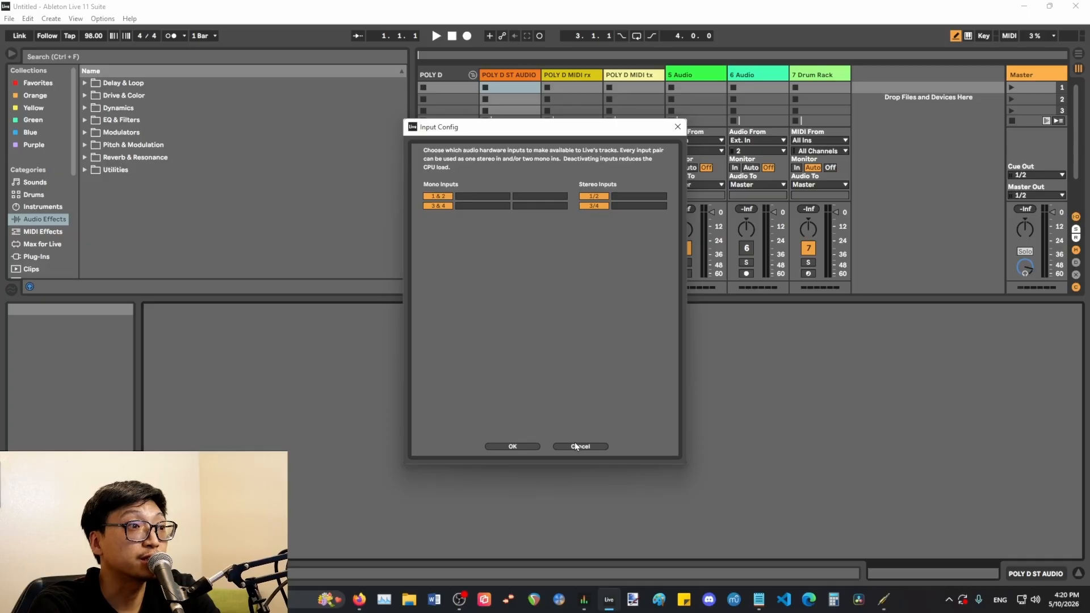
pyautogui.click(512, 447)
pyautogui.click(656, 185)
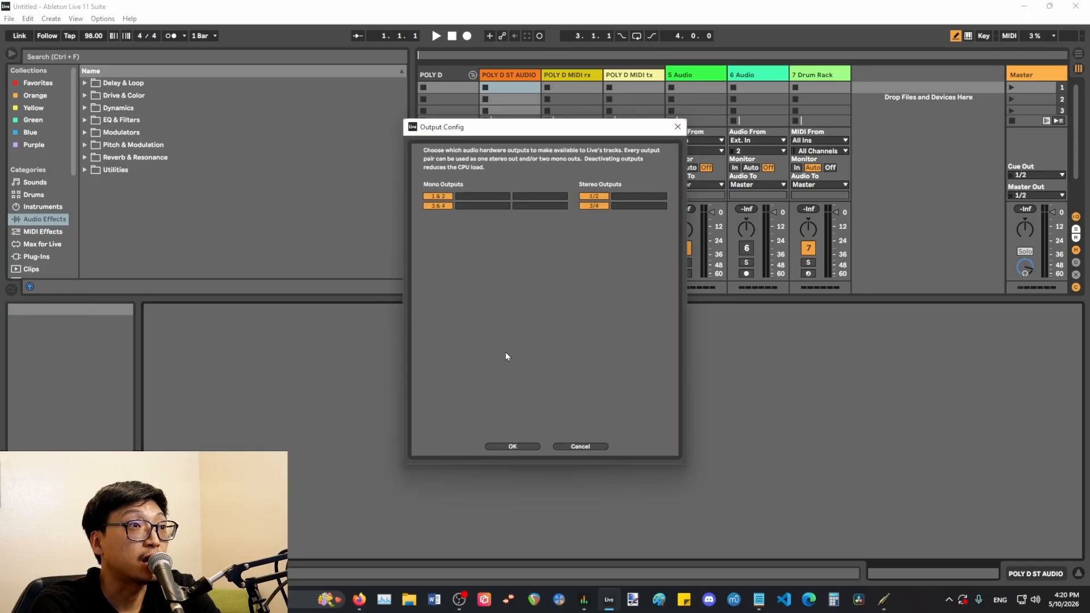
pyautogui.click(513, 447)
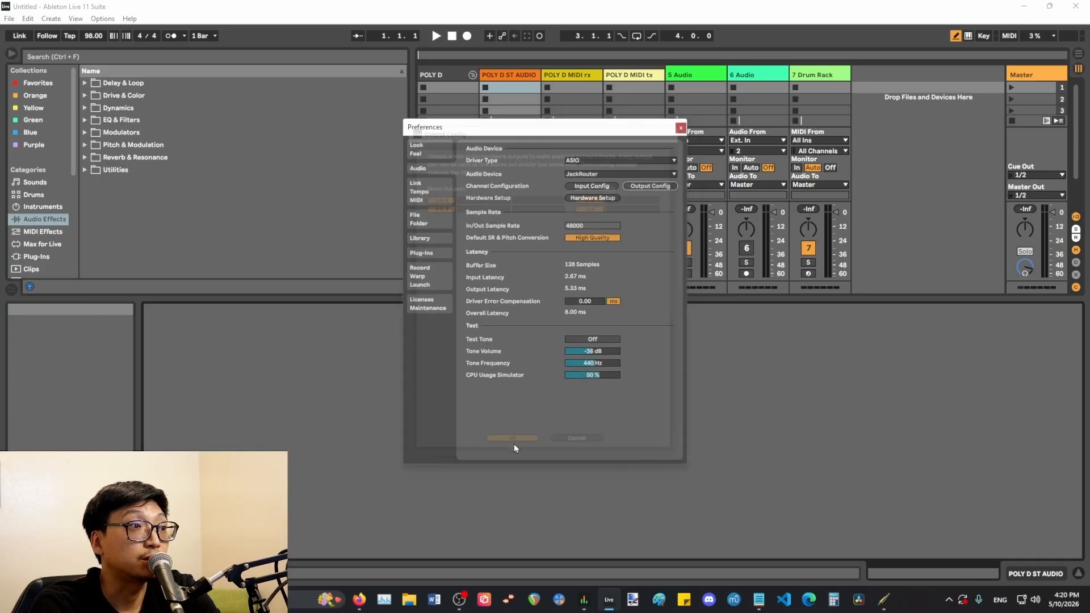
pyautogui.click(677, 127)
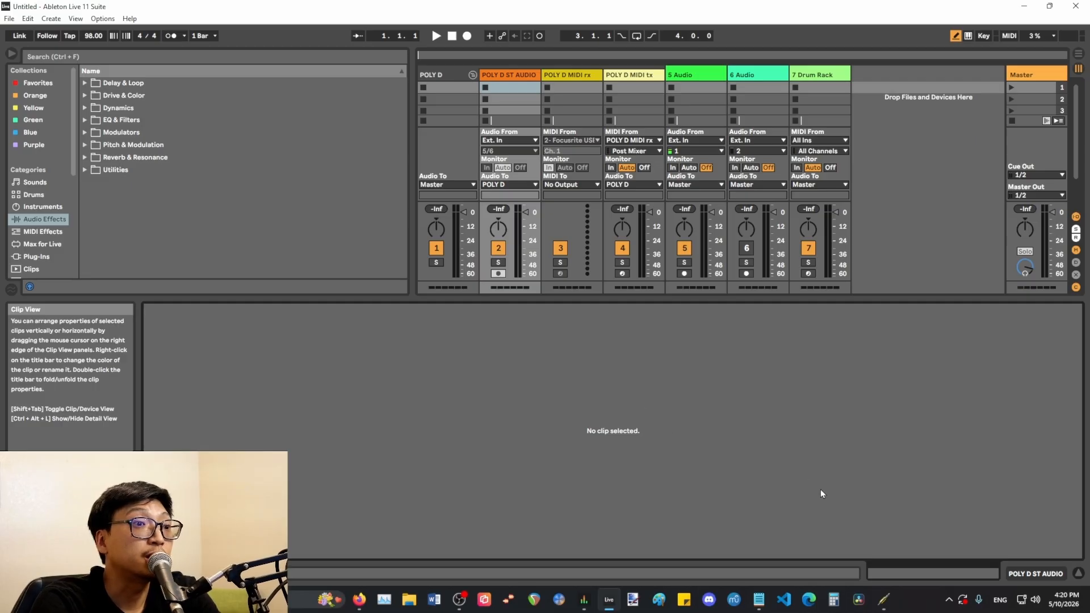
# - Switch to the QjackCtl graph and select the Ableton Live 11 Suite node to examine its connections
pyautogui.moveTo(883, 599)
pyautogui.click(933, 545)
pyautogui.click(838, 442)
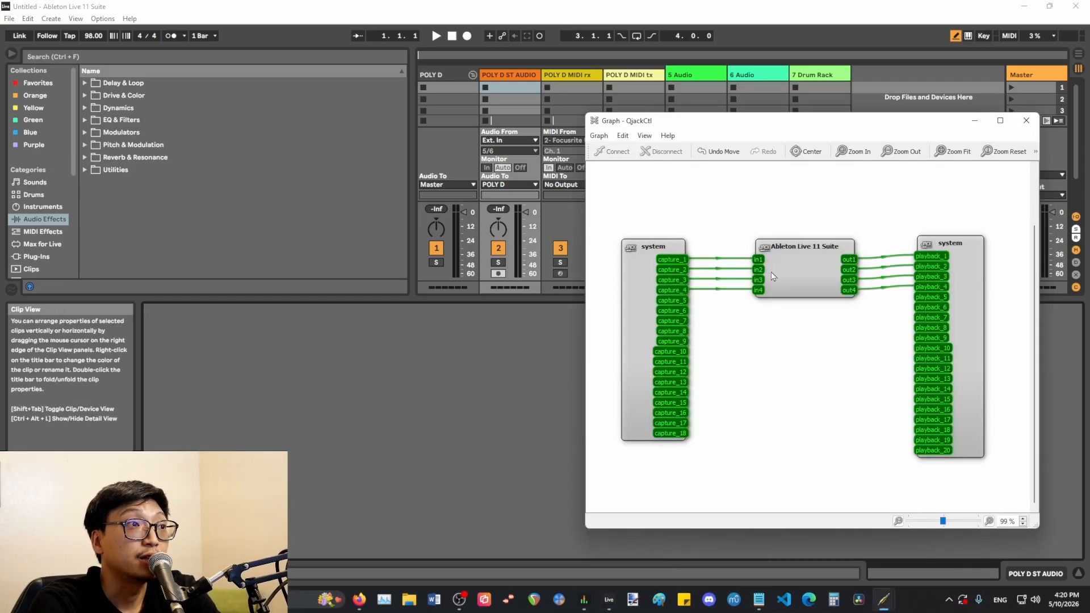
pyautogui.click(814, 273)
pyautogui.moveTo(813, 271); pyautogui.dragTo(811, 274)
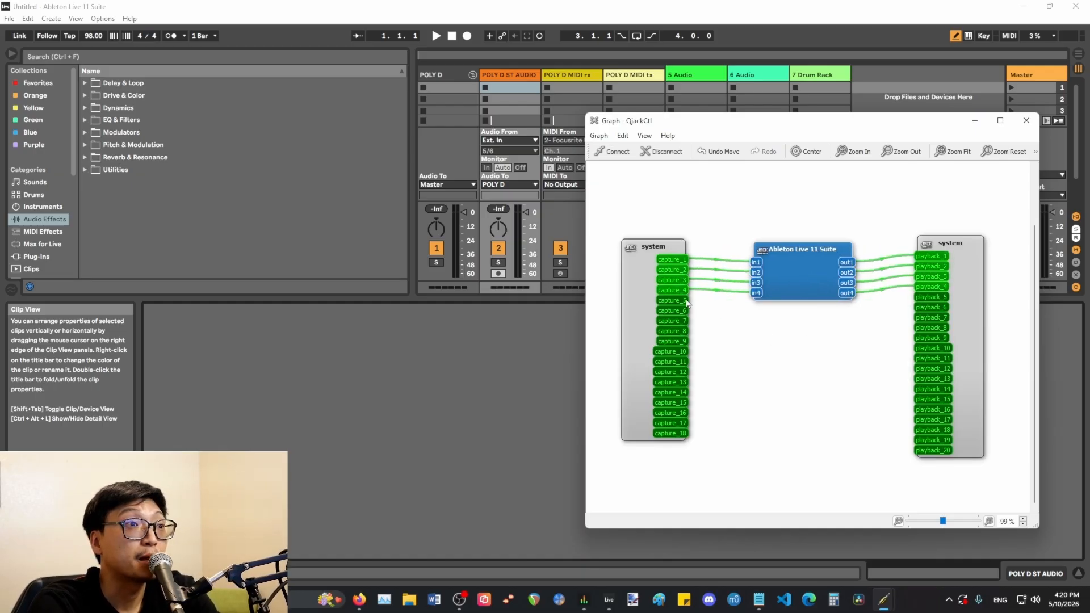
pyautogui.click(710, 243)
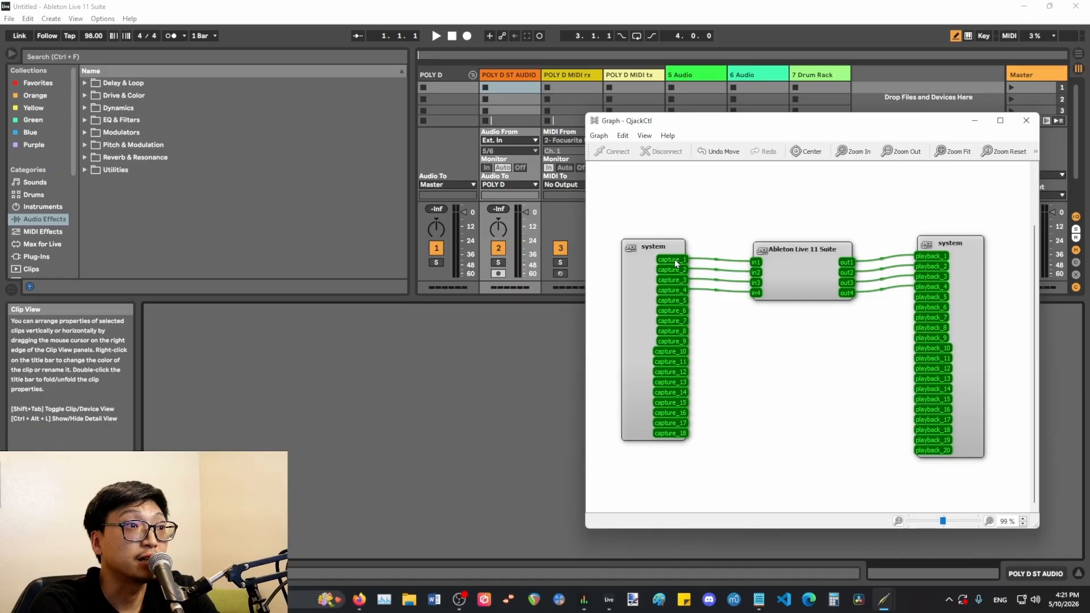
# - Trace the connections between system ports capture_1 to capture_4 and Live inputs in1 to in4 by selecting each port
pyautogui.click(676, 261)
pyautogui.click(675, 272)
pyautogui.click(676, 280)
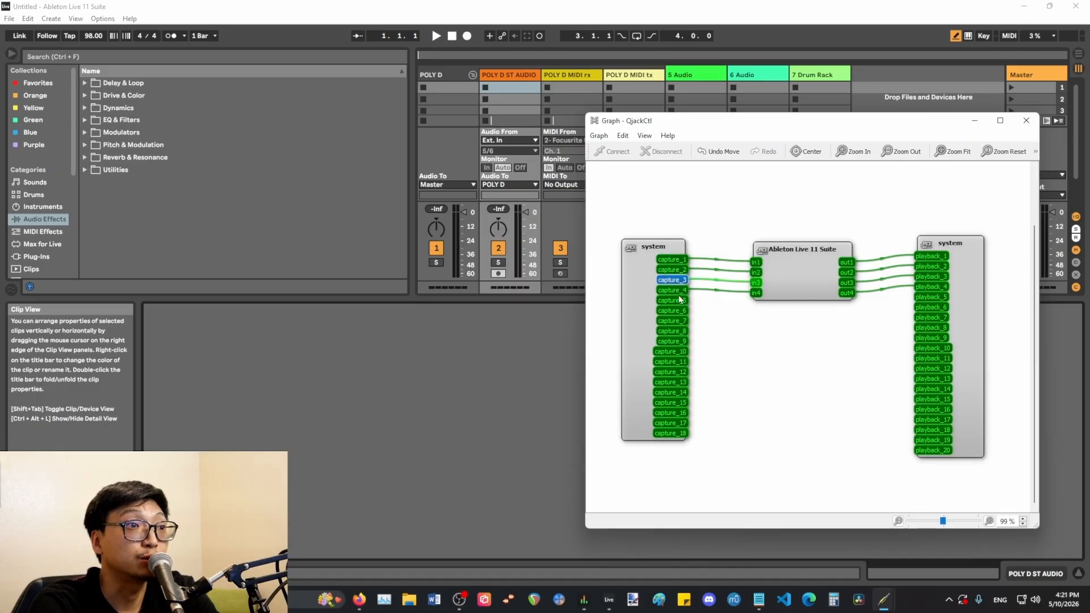
pyautogui.click(679, 291)
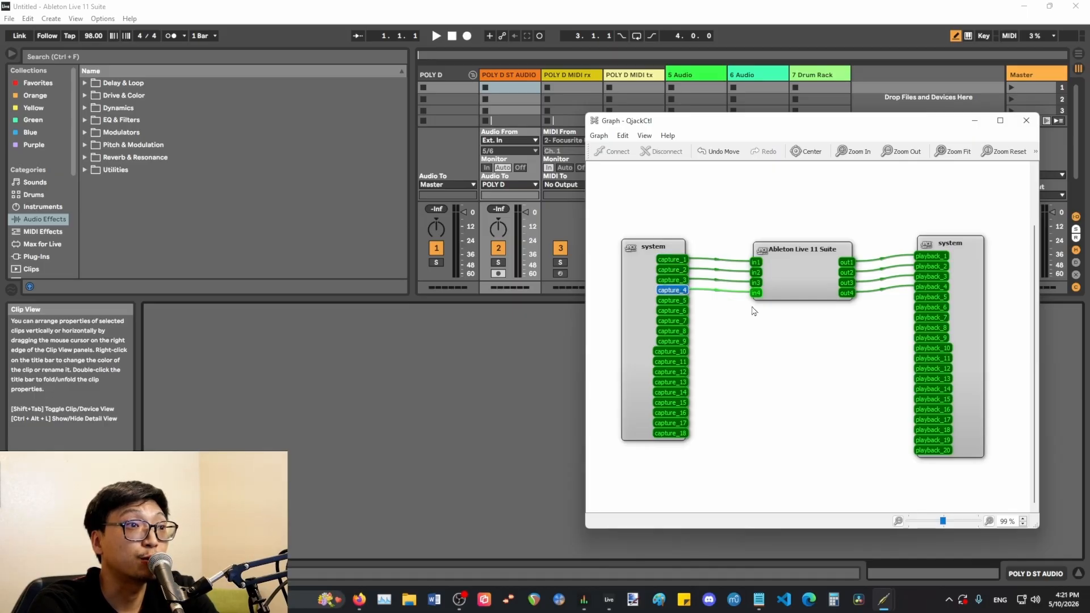
pyautogui.click(756, 263)
pyautogui.click(756, 273)
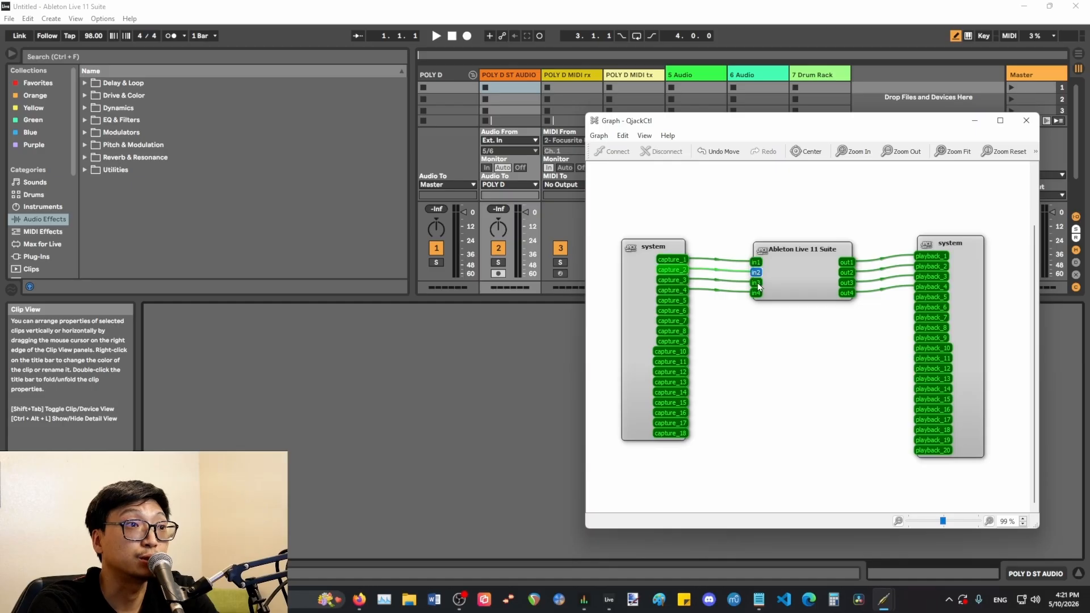
pyautogui.click(757, 283)
pyautogui.click(757, 293)
pyautogui.click(796, 345)
# - Move the graph window clear of Live's track routing and inspect the Audio From choice on the 5 Audio track
pyautogui.moveTo(823, 128); pyautogui.dragTo(815, 222)
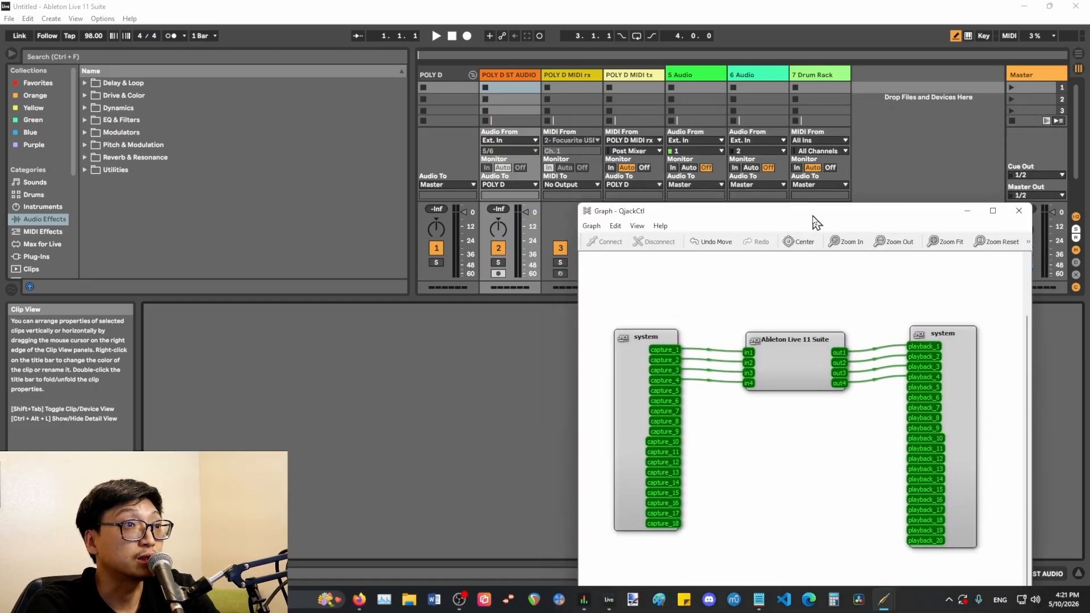
pyautogui.click(867, 112)
pyautogui.click(699, 141)
pyautogui.click(711, 138)
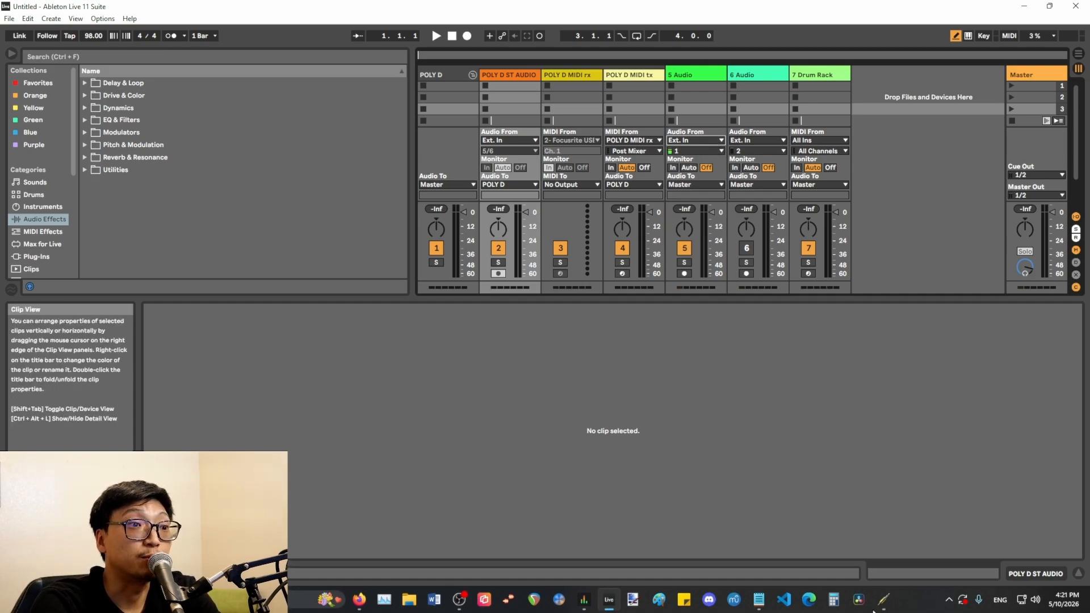
# - Bring the QjackCtl graph back and place it beside Live's 5 Audio and 6 Audio track routing
pyautogui.moveTo(884, 600)
pyautogui.click(939, 531)
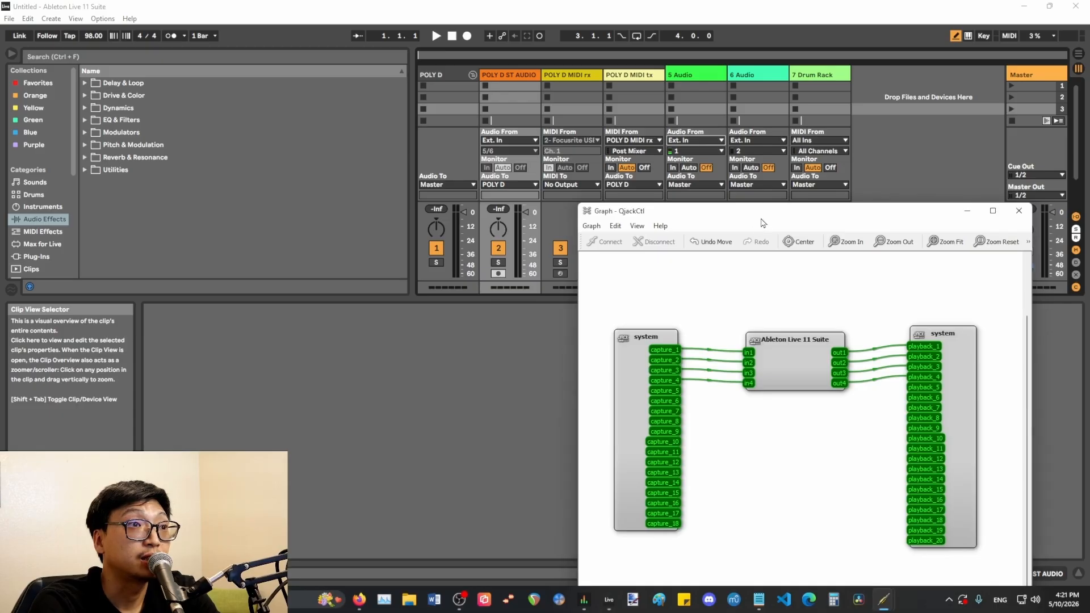
pyautogui.moveTo(764, 212); pyautogui.dragTo(975, 107)
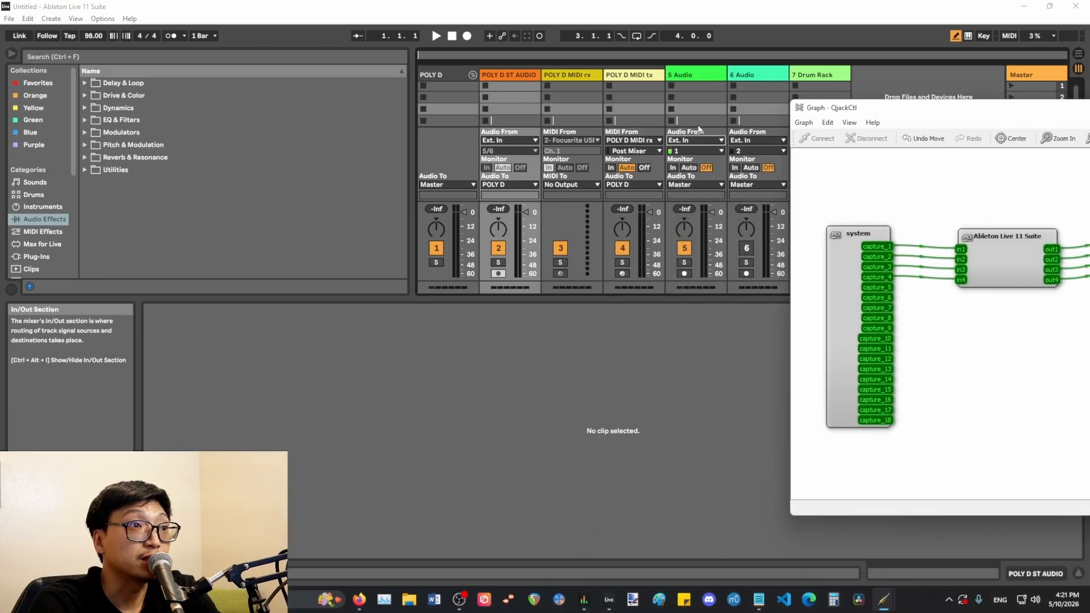
# - Disconnect capture_2, capture_3 and capture_4 from Live's in2 to in4, comparing the 5 Audio track's input channel list before and after
pyautogui.click(720, 150)
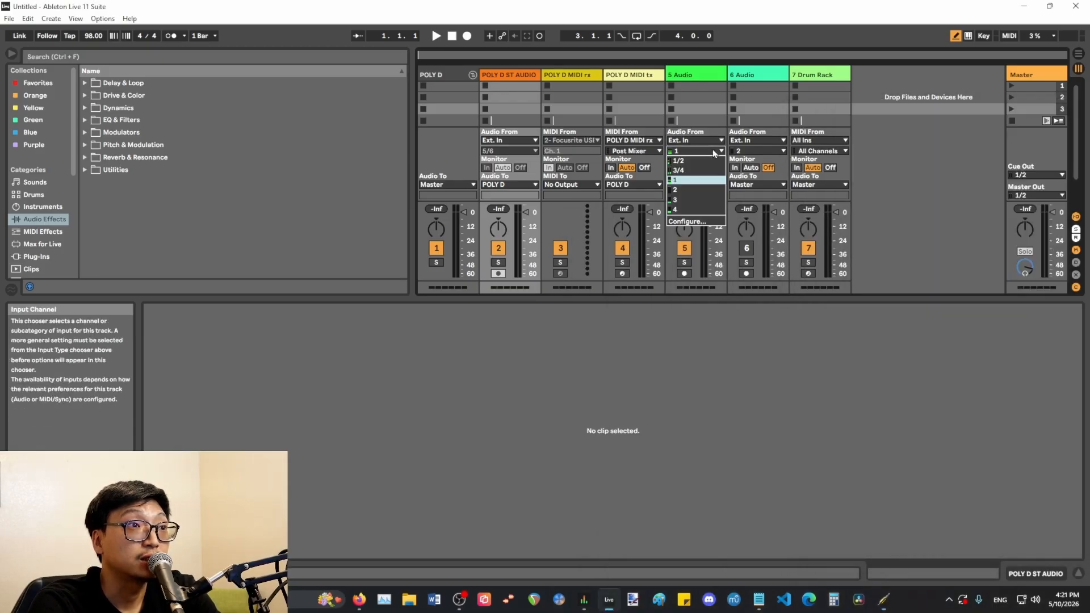
pyautogui.click(707, 180)
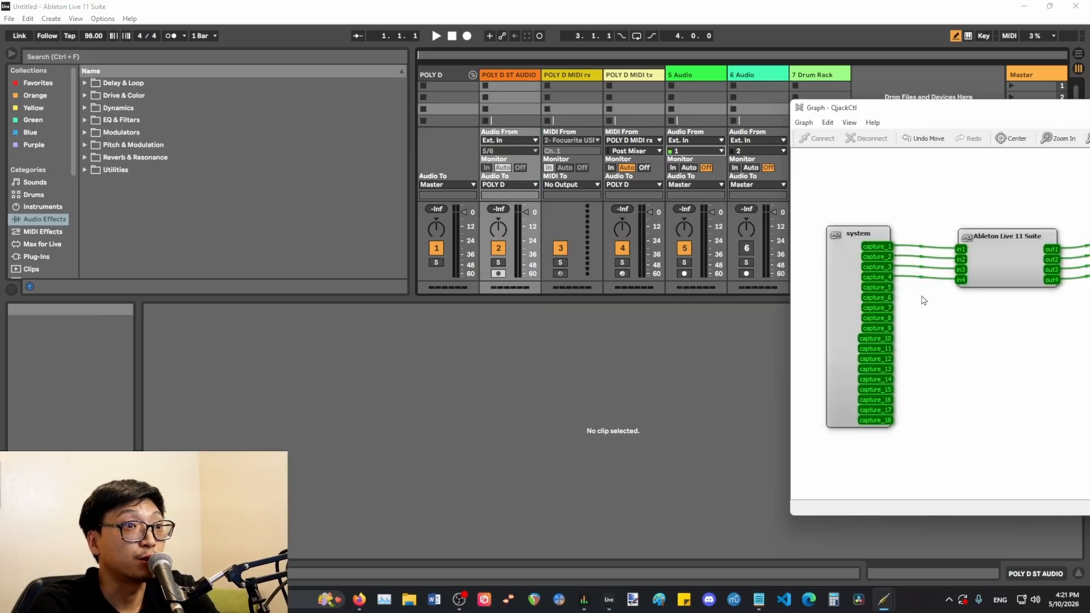
pyautogui.moveTo(923, 299); pyautogui.dragTo(930, 253)
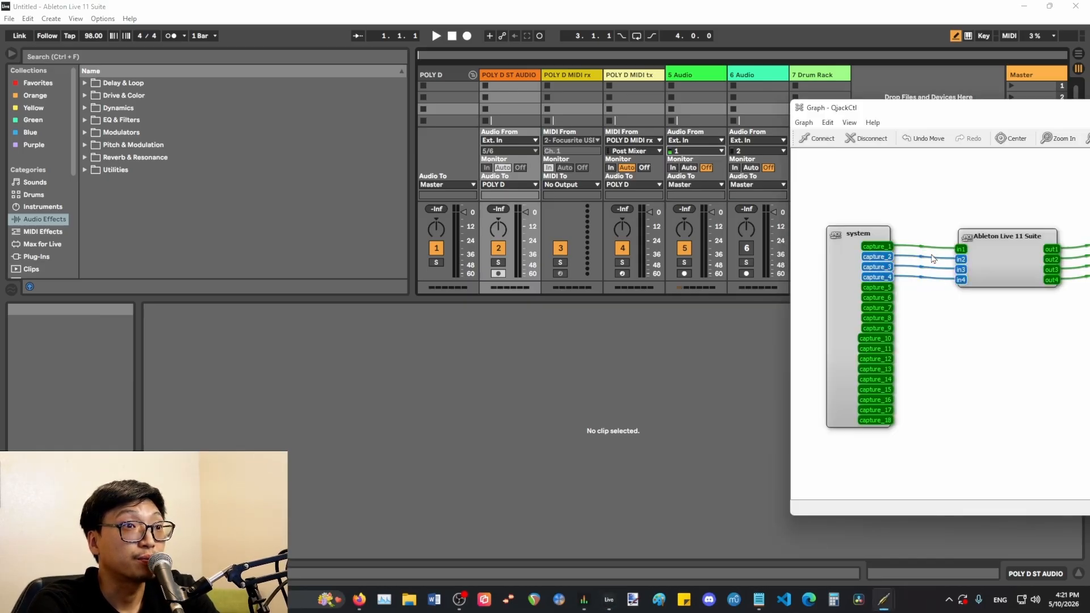
pyautogui.click(866, 138)
pyautogui.click(710, 151)
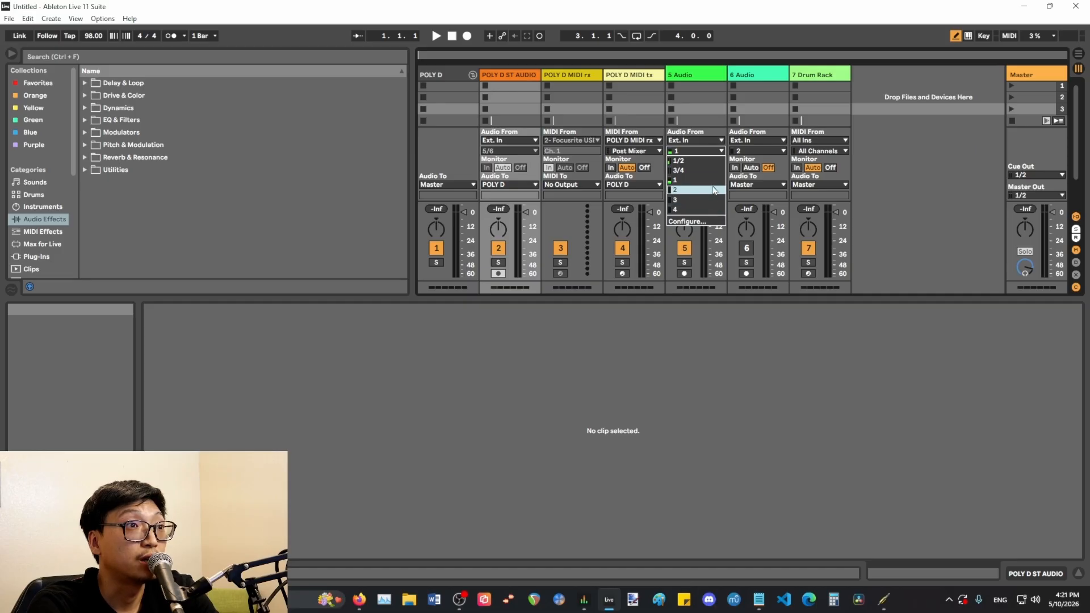
pyautogui.click(954, 208)
# - Connect capture_3 to in3 and capture_4 to in4 in the QjackCtl graph, and check the 5 Audio track's input channel list
pyautogui.hotkey('alt', 'Tab')
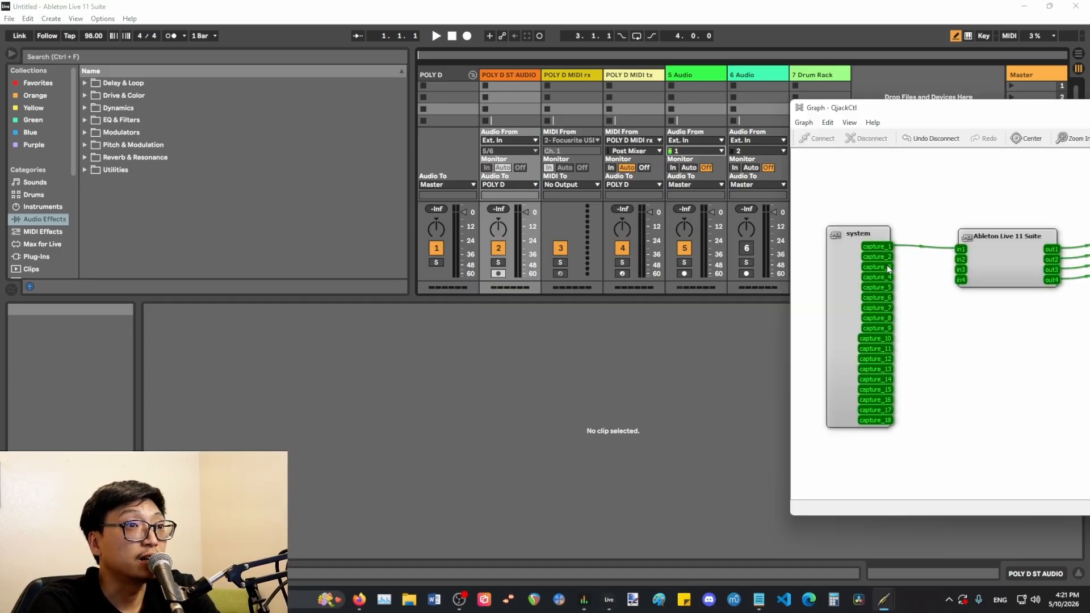
pyautogui.moveTo(889, 269); pyautogui.dragTo(961, 269)
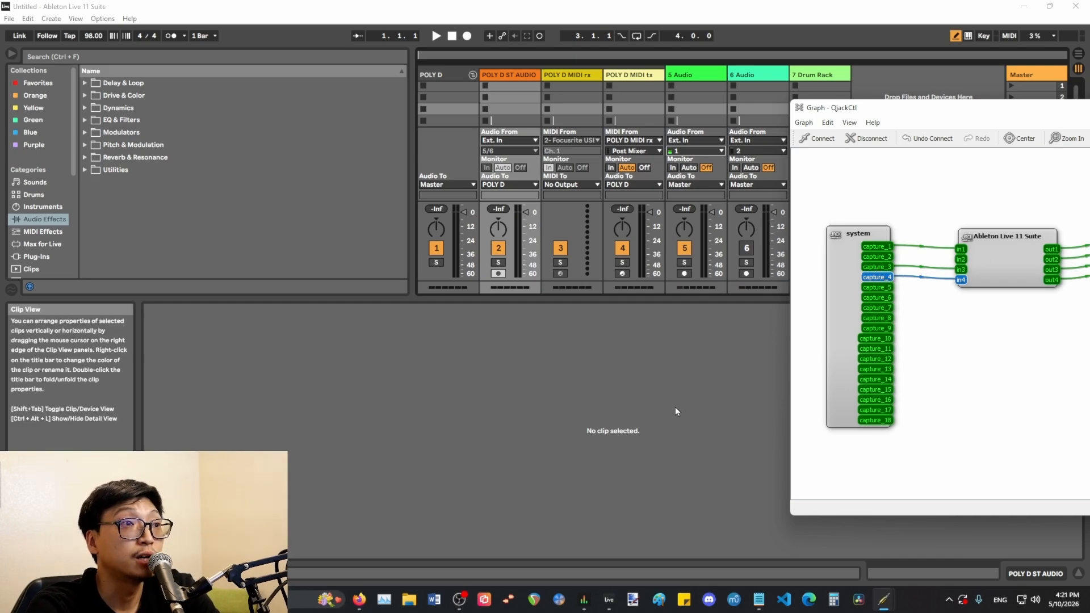
pyautogui.click(707, 339)
pyautogui.click(709, 151)
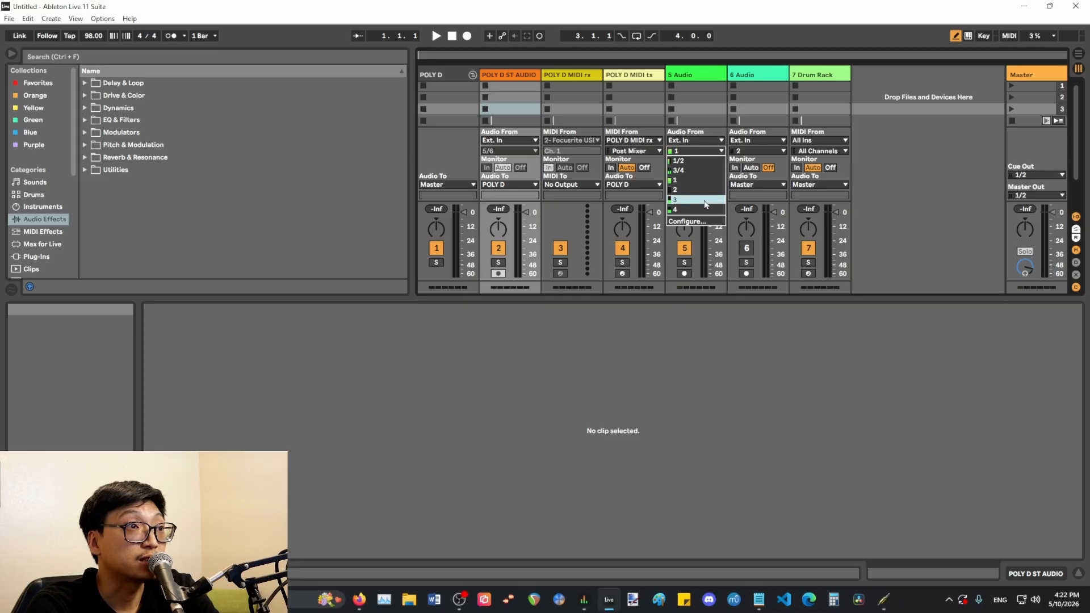
pyautogui.click(716, 154)
# - Return to the QjackCtl graph and disconnect all remaining capture ports from the Ableton Live 11 Suite inputs
pyautogui.hotkey('alt', 'Tab')
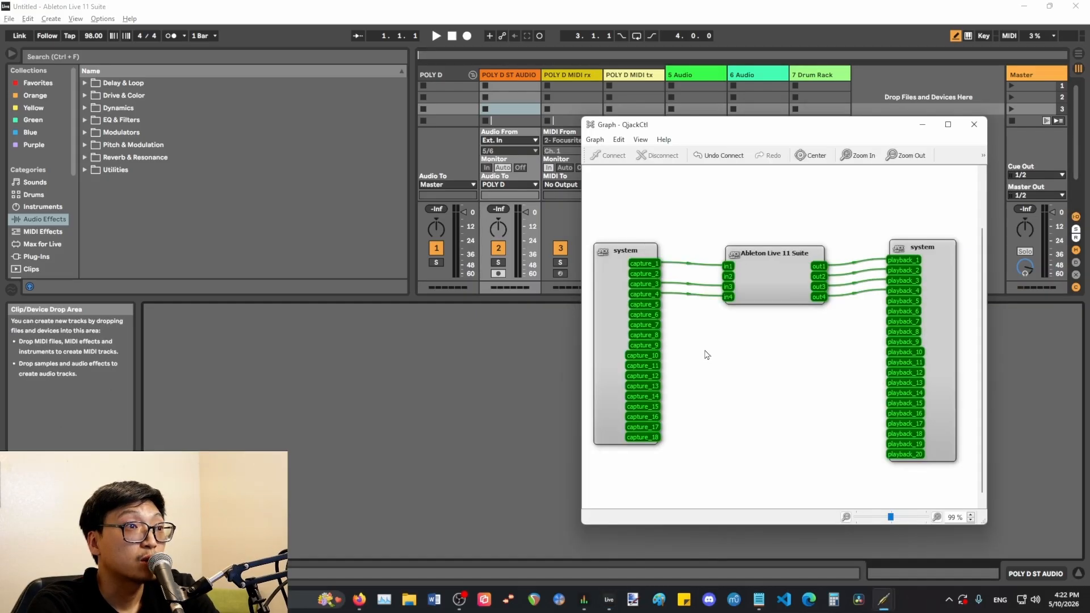
pyautogui.moveTo(692, 359); pyautogui.dragTo(698, 228)
pyautogui.press('Delete')
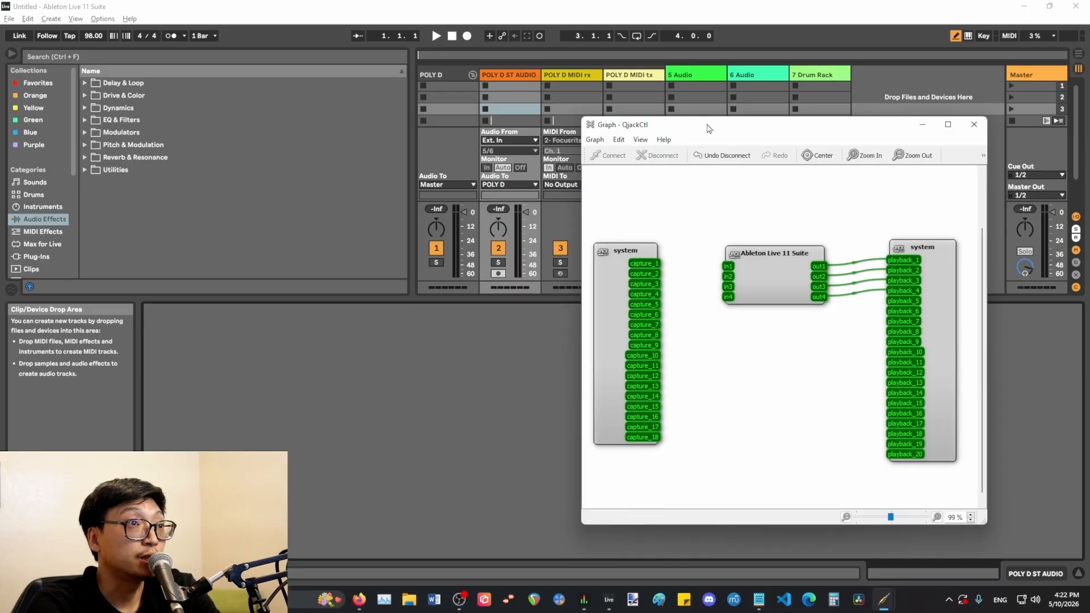
# - Connect capture_1, capture_2, capture_3 and capture_4 to Live's in1, in2, in3 and in4 respectively
pyautogui.moveTo(710, 130); pyautogui.dragTo(531, 105)
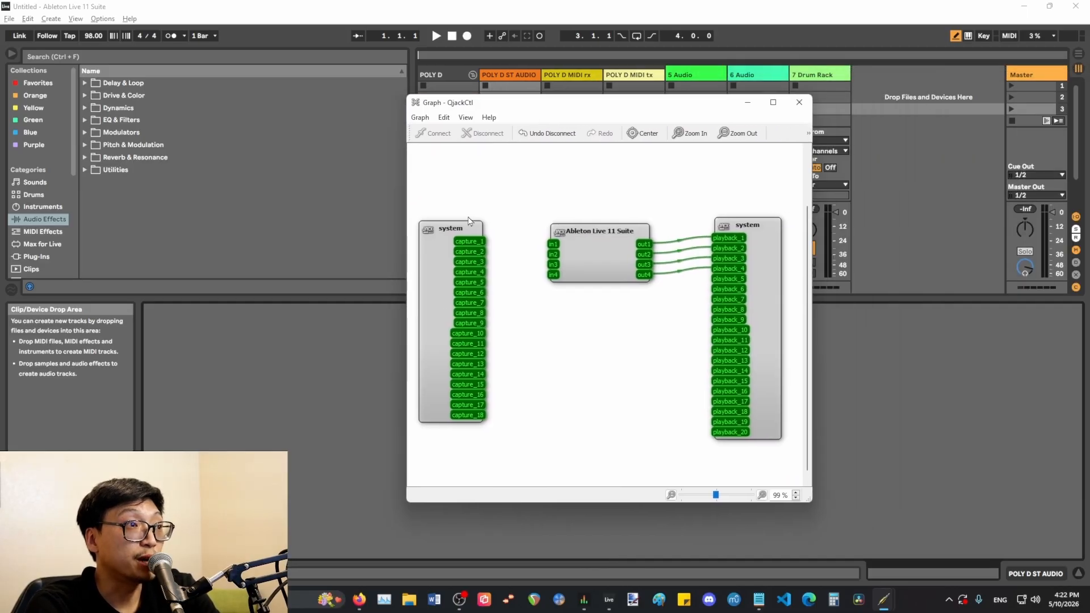
pyautogui.moveTo(469, 241); pyautogui.dragTo(553, 244)
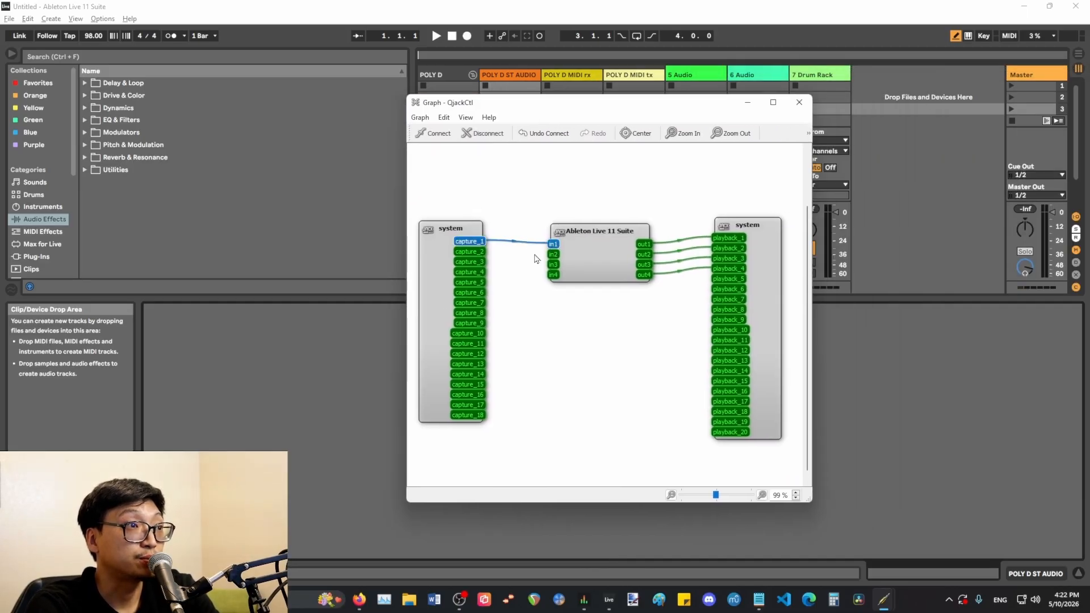
pyautogui.moveTo(481, 253); pyautogui.dragTo(553, 255)
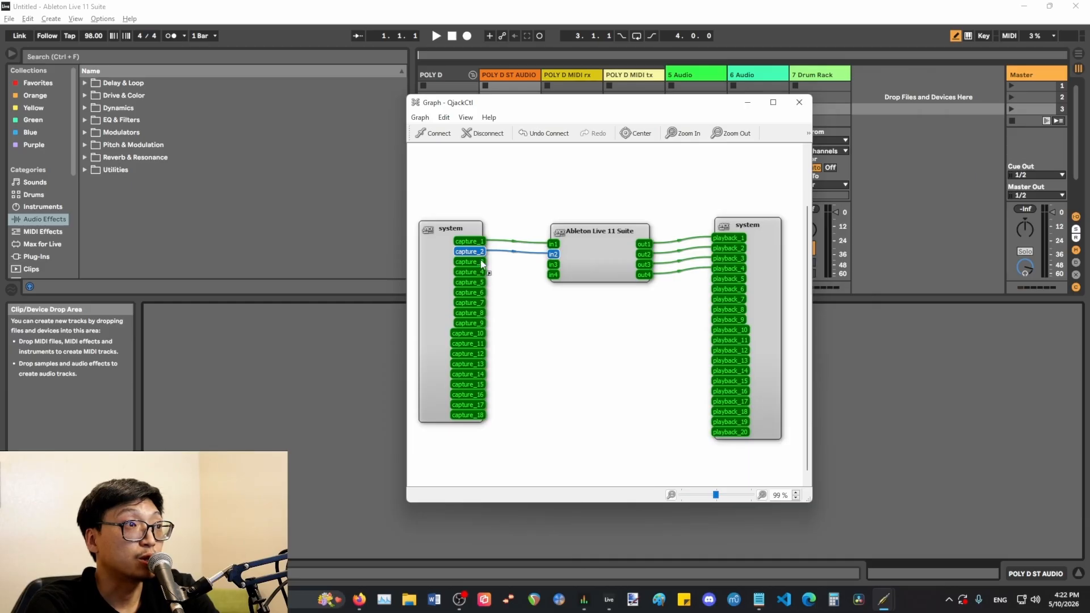
pyautogui.moveTo(469, 272); pyautogui.dragTo(552, 275)
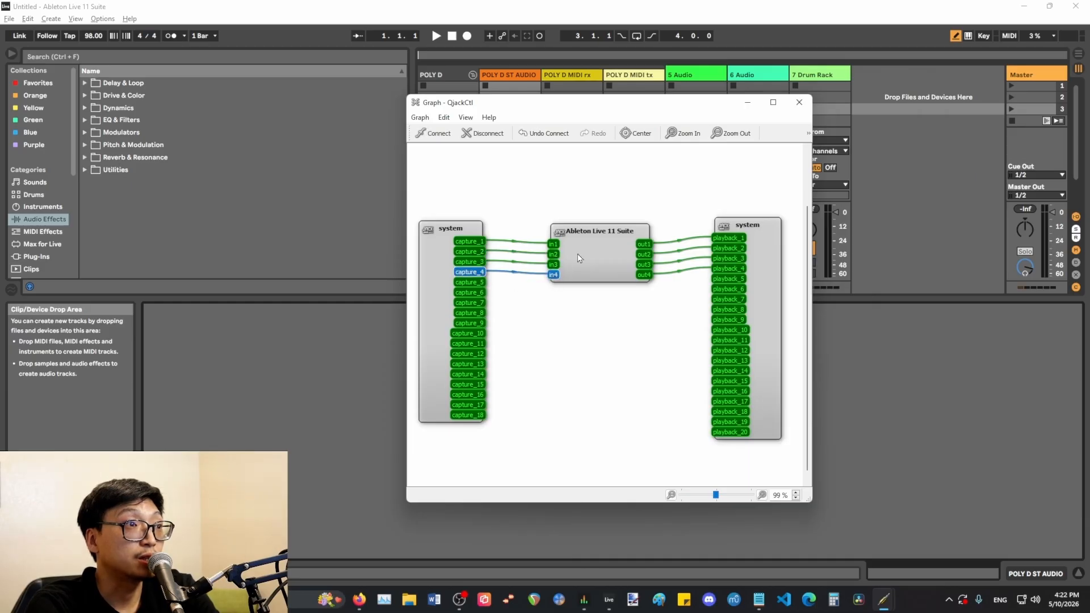
pyautogui.click(597, 364)
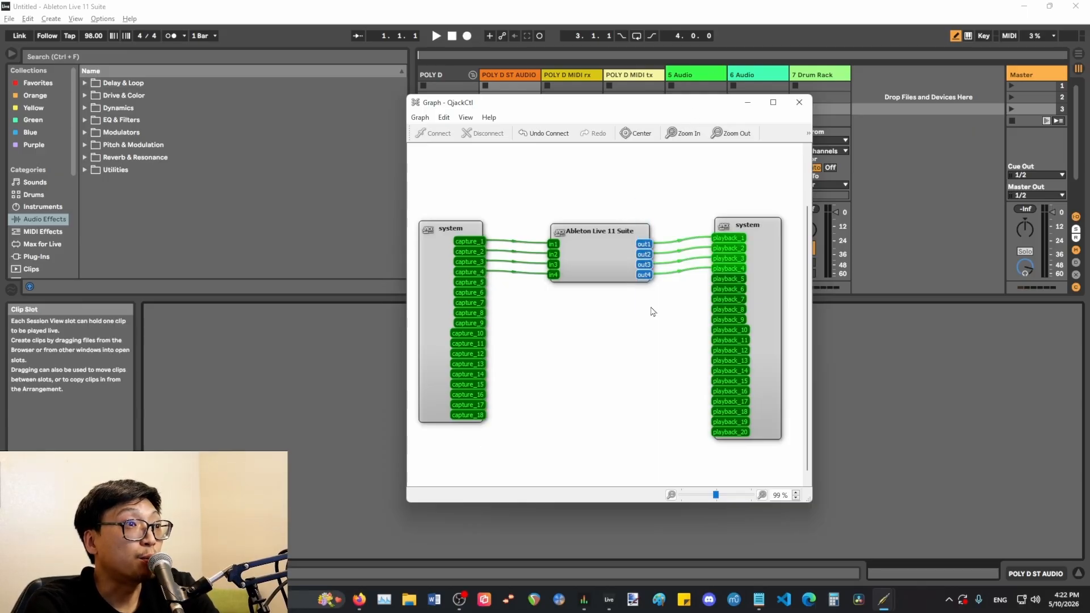
# - Compare Live's Master Out choices with the playback ports in the QjackCtl graph and the software playback channels in Focusrite Control
pyautogui.click(922, 357)
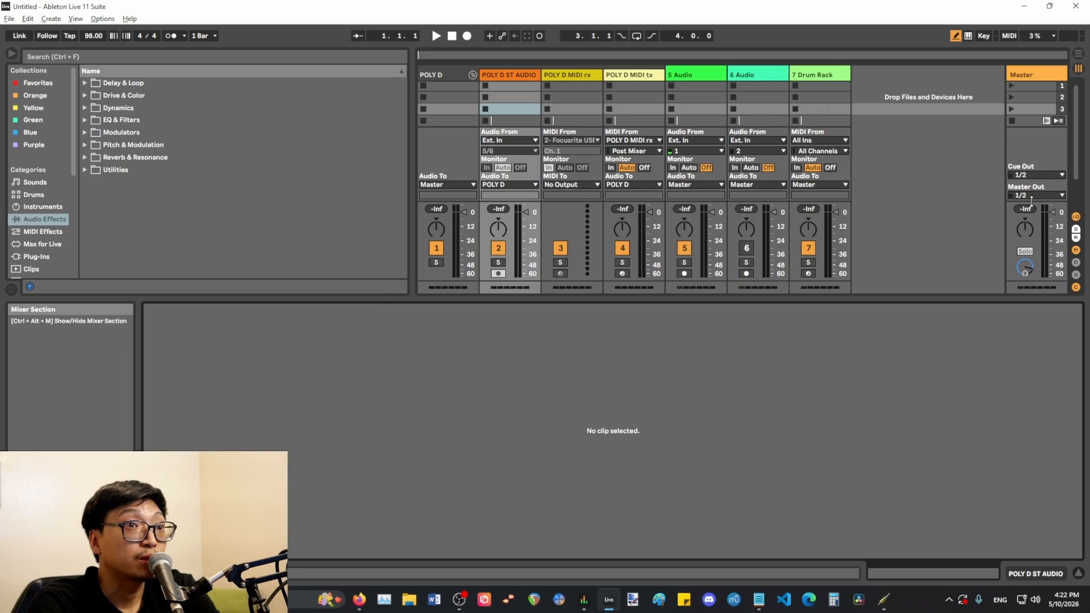
pyautogui.click(1047, 195)
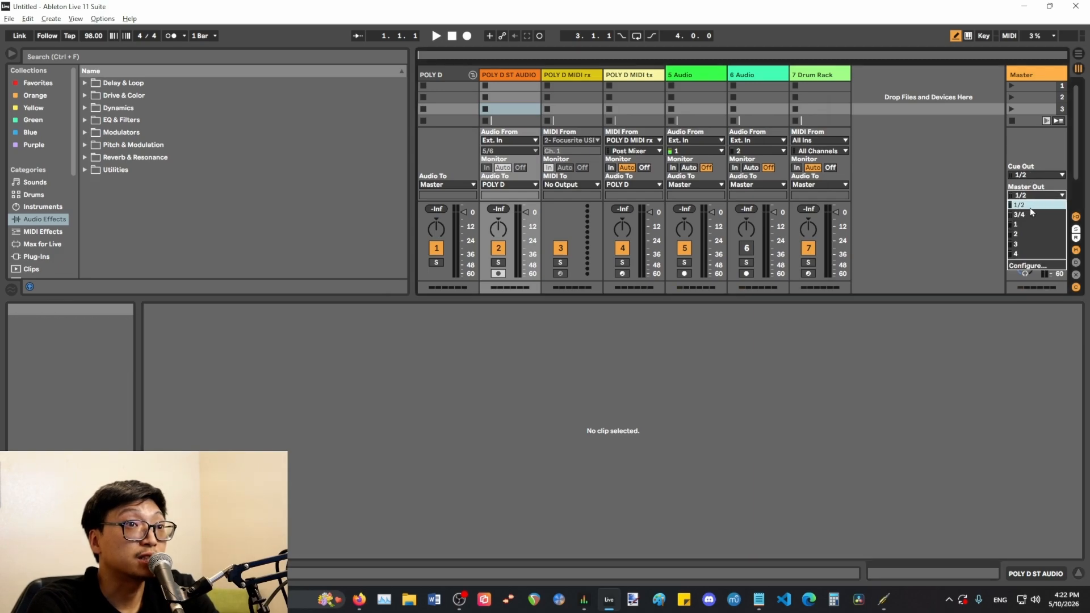
pyautogui.click(911, 440)
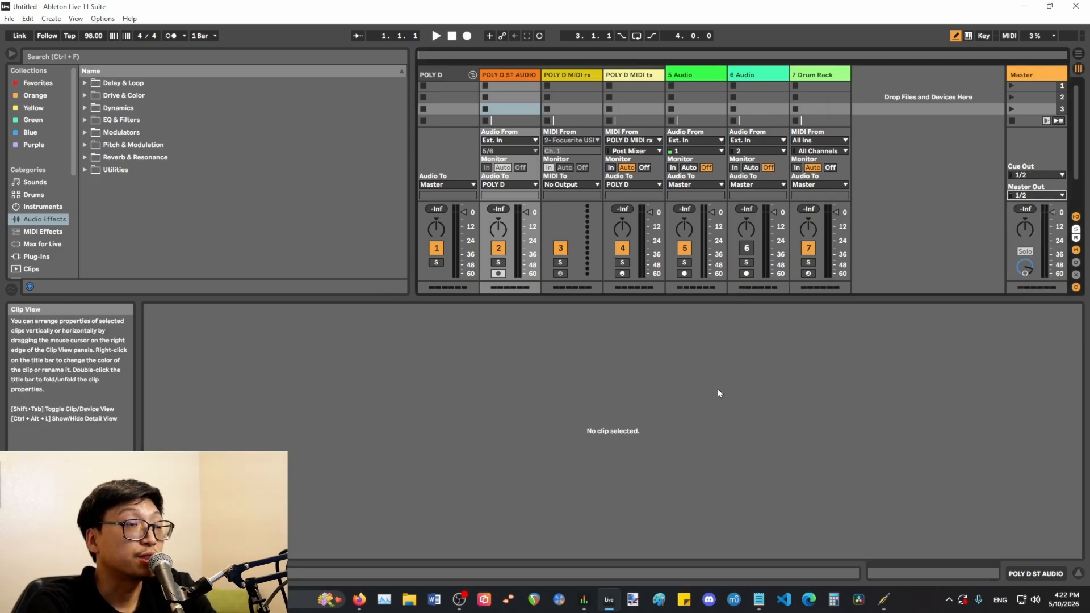
pyautogui.hotkey('alt', 'Tab')
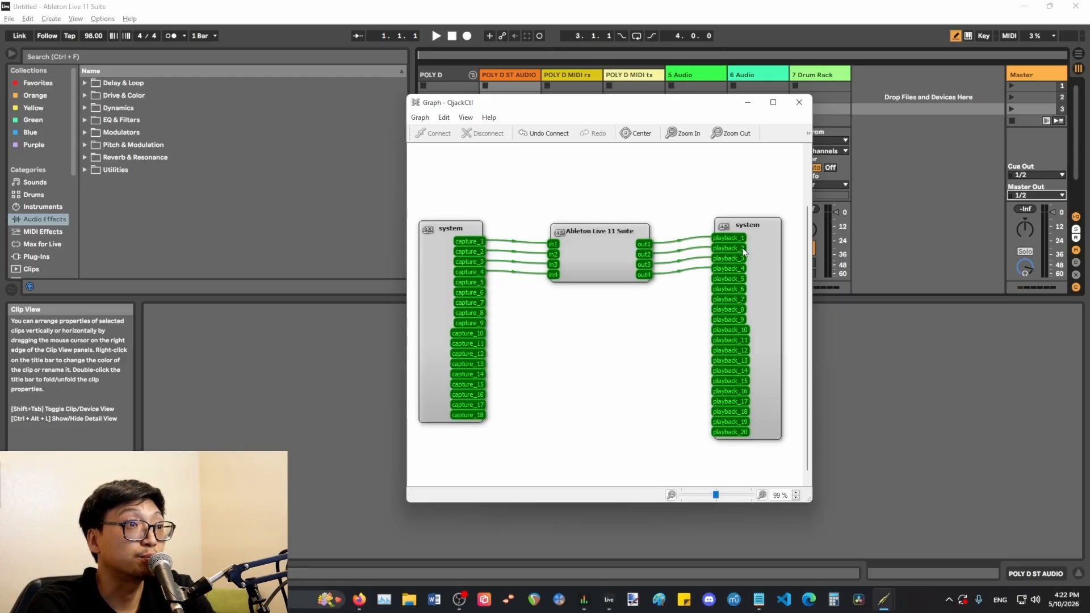
pyautogui.click(587, 603)
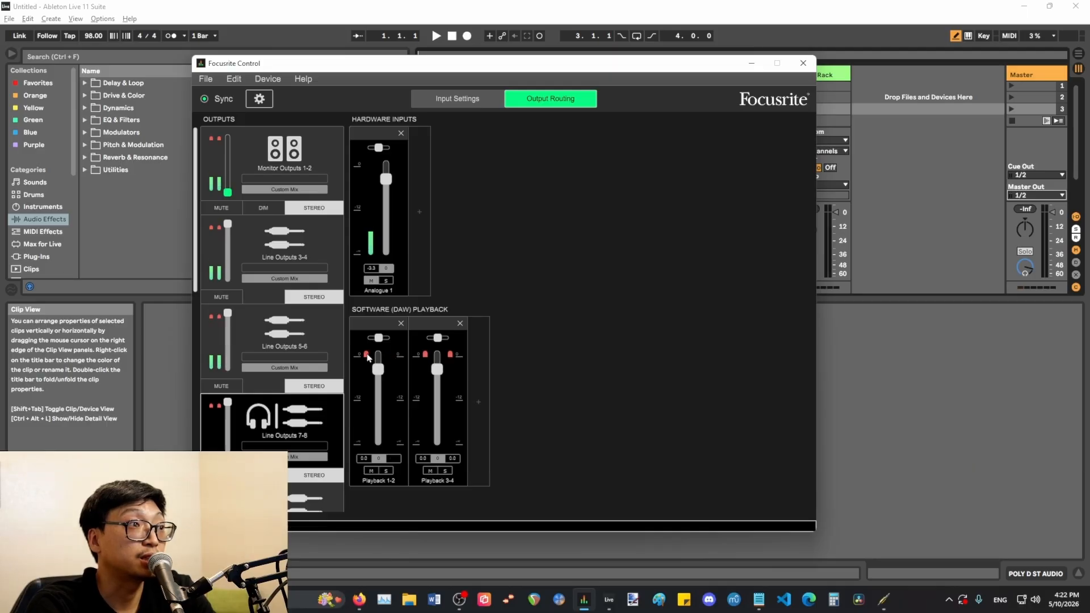
# - Arm the 5 Audio track in Live with monitoring on Auto, and follow its output through the QjackCtl graph to Focusrite Control's Playback 1-2
pyautogui.hotkey('alt', 'Tab')
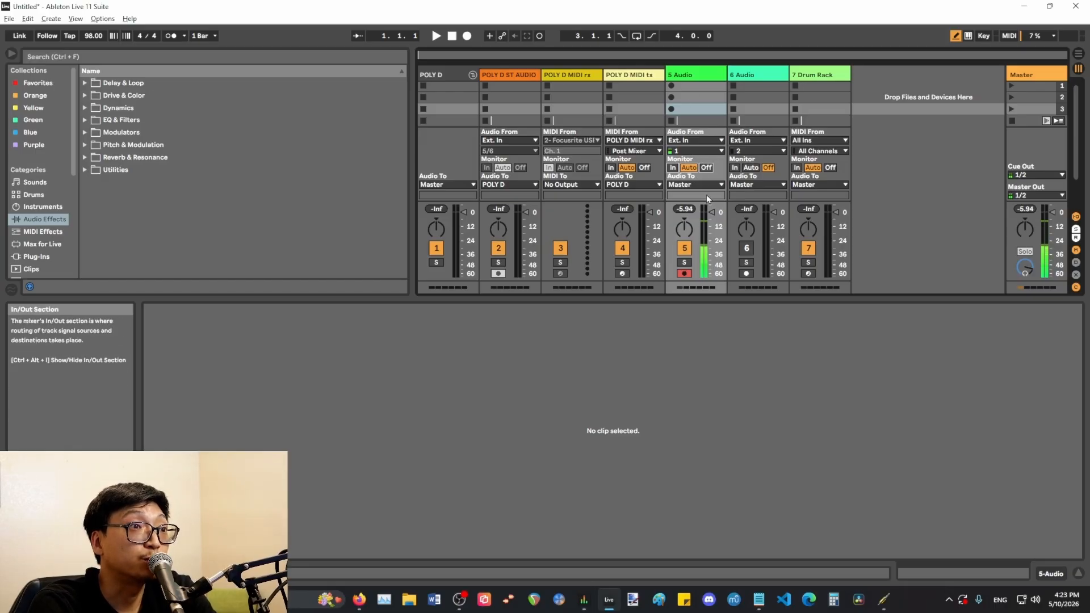
pyautogui.moveTo(883, 596)
pyautogui.click(931, 535)
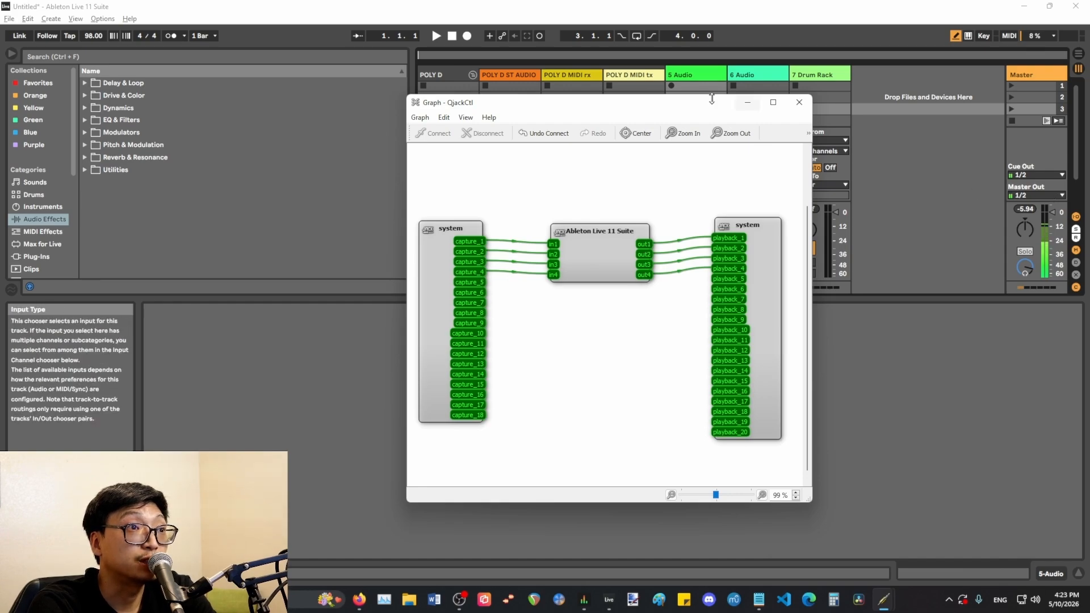
pyautogui.moveTo(686, 106); pyautogui.dragTo(813, 89)
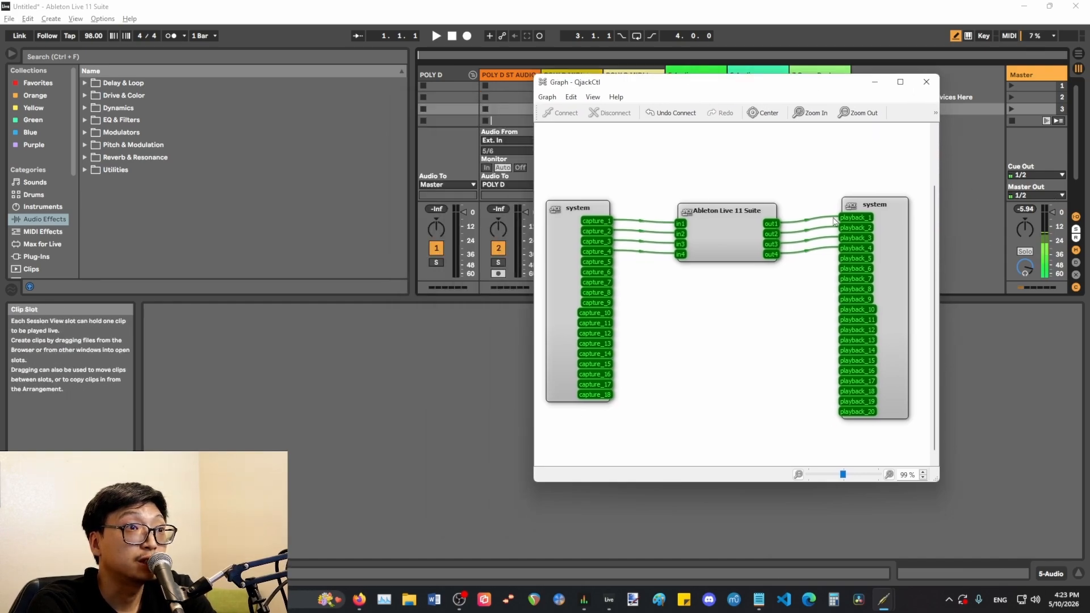
pyautogui.hotkey('alt', 'Tab')
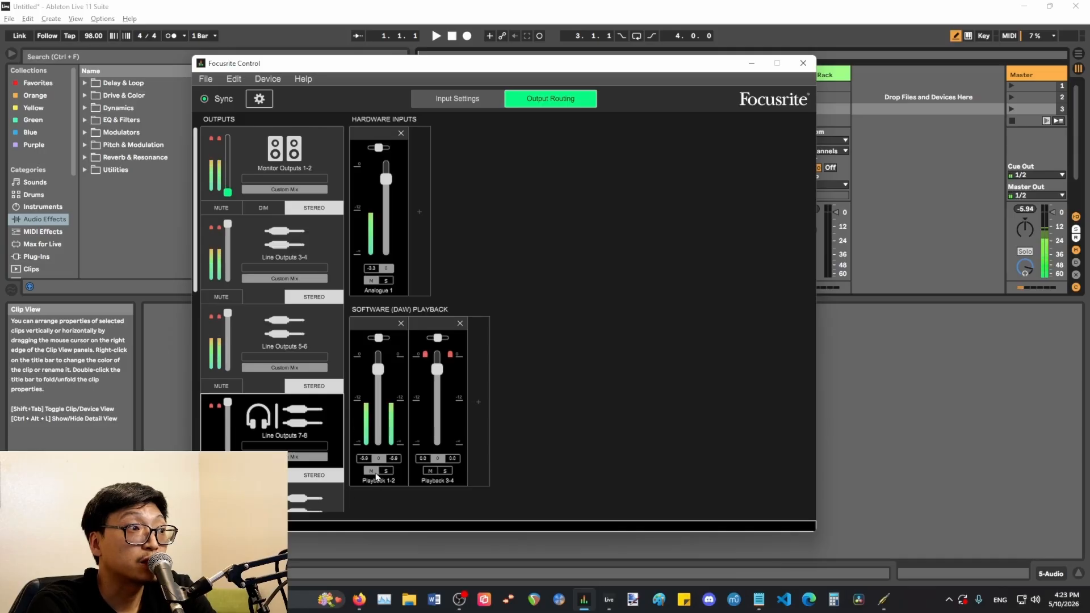
# - Set Live's Master Out to 3/4 and check the Playback 3-4 meters in Focusrite Control
pyautogui.click(1044, 182)
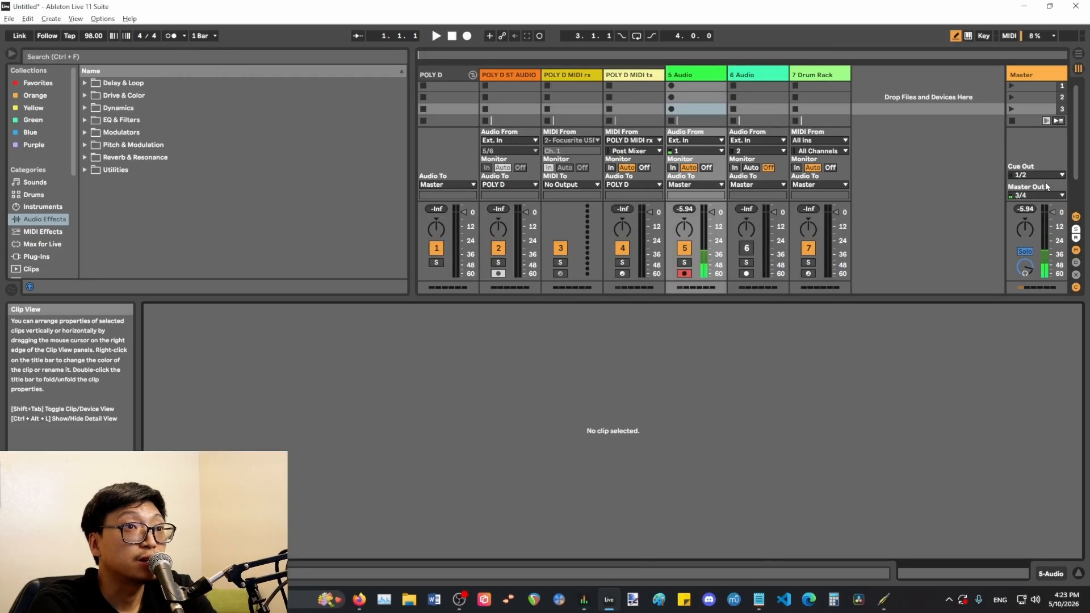
pyautogui.scroll(-1, 1054, 195)
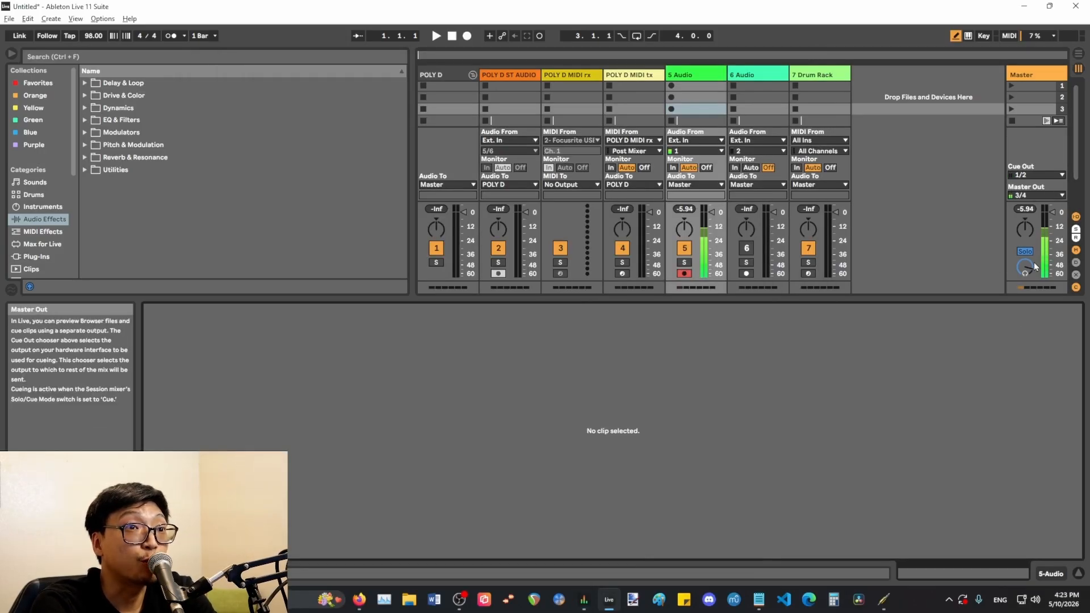
pyautogui.click(584, 599)
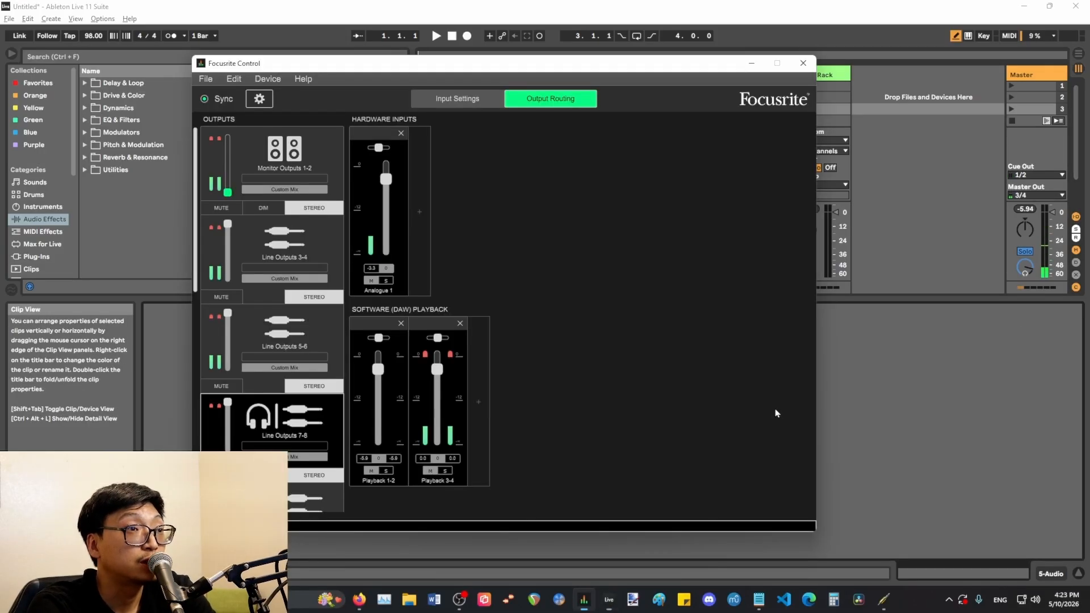
pyautogui.click(450, 355)
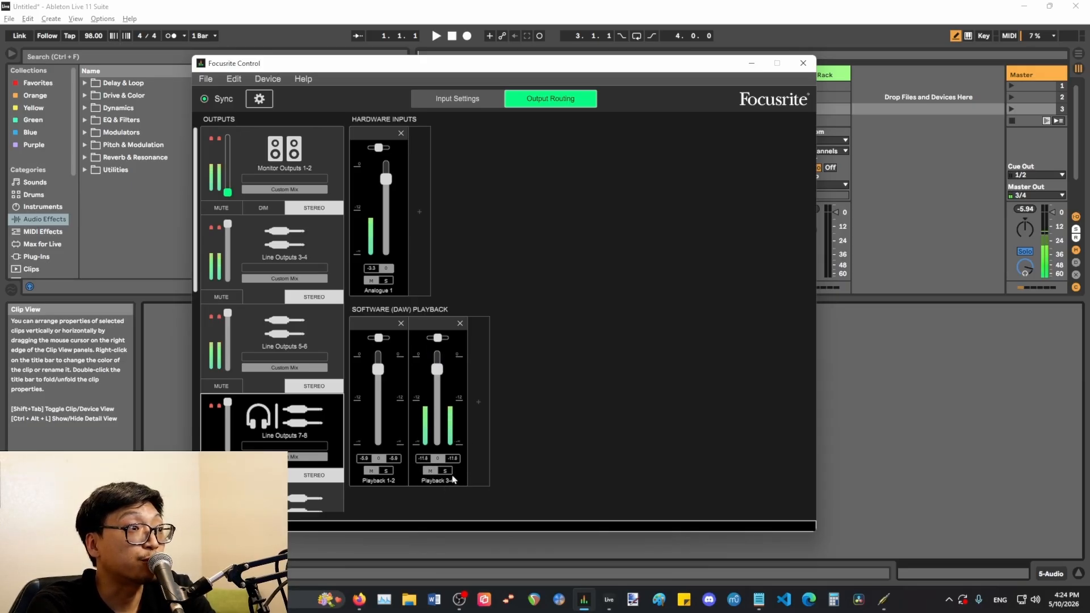
# - Switch to the QjackCtl graph and examine the Ableton Live 11 Suite node between the capture and playback ports
pyautogui.hotkey('alt', 'Tab')
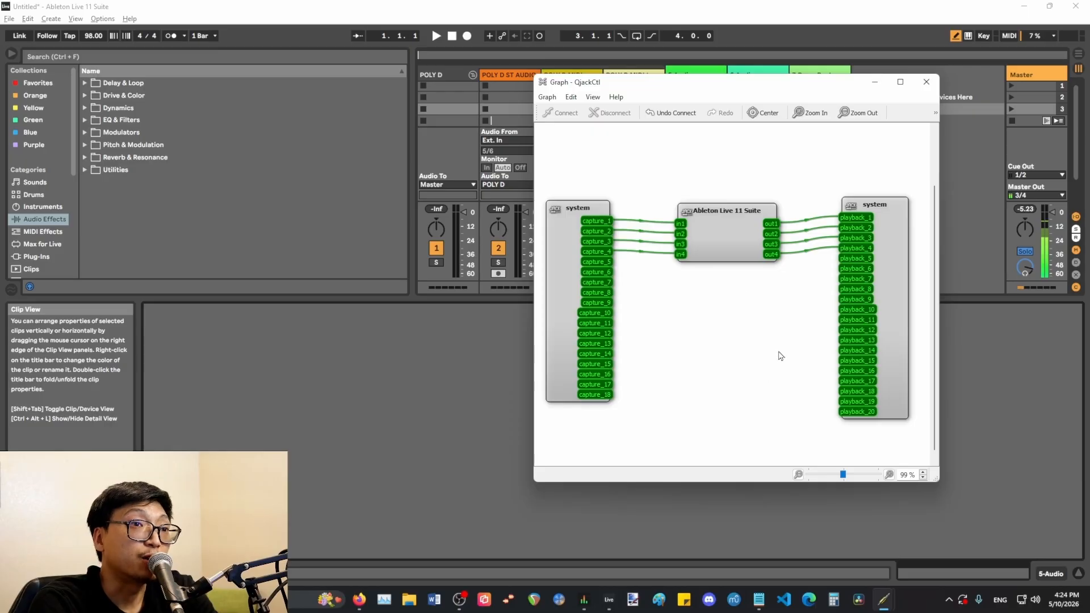
pyautogui.click(733, 252)
pyautogui.click(735, 314)
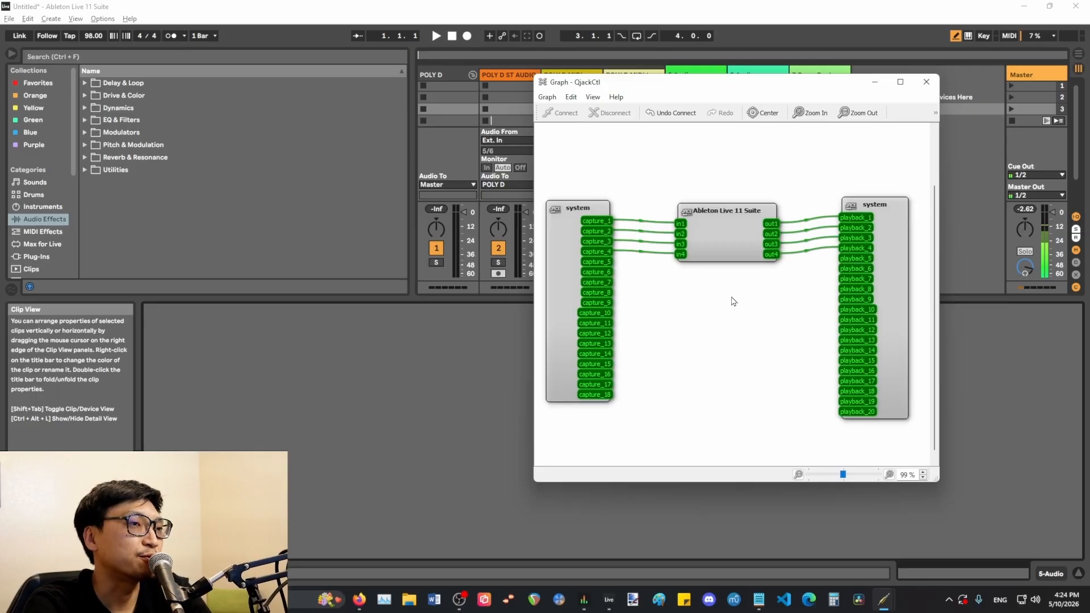
pyautogui.click(719, 243)
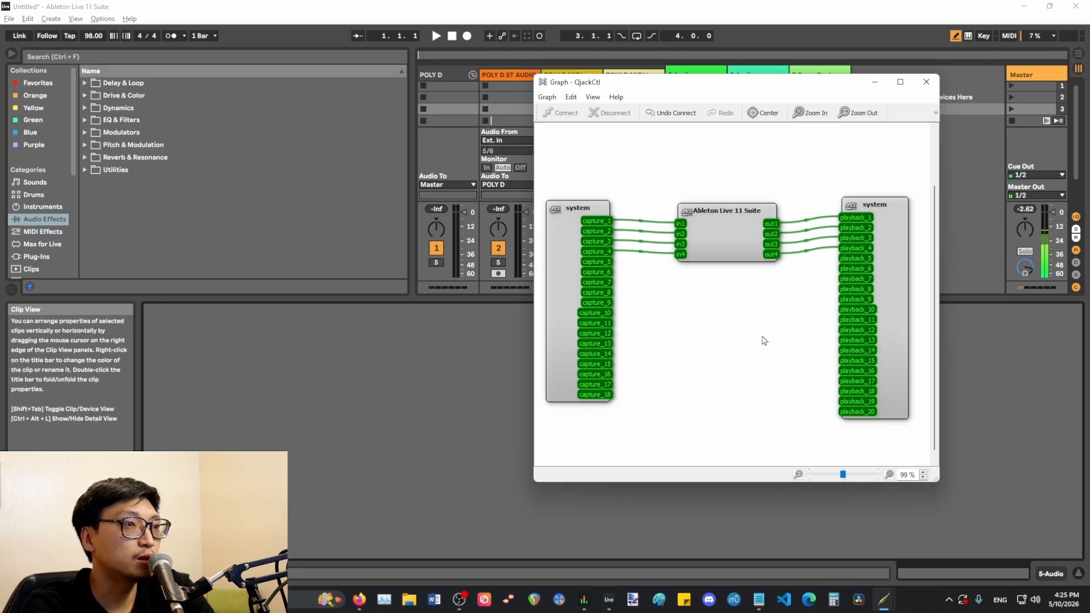
# - Switch to File Explorer, open JACK2\jack-router\win64 in Program Files, and select the JackRouter configuration settings file
pyautogui.hotkey('alt', 'Tab')
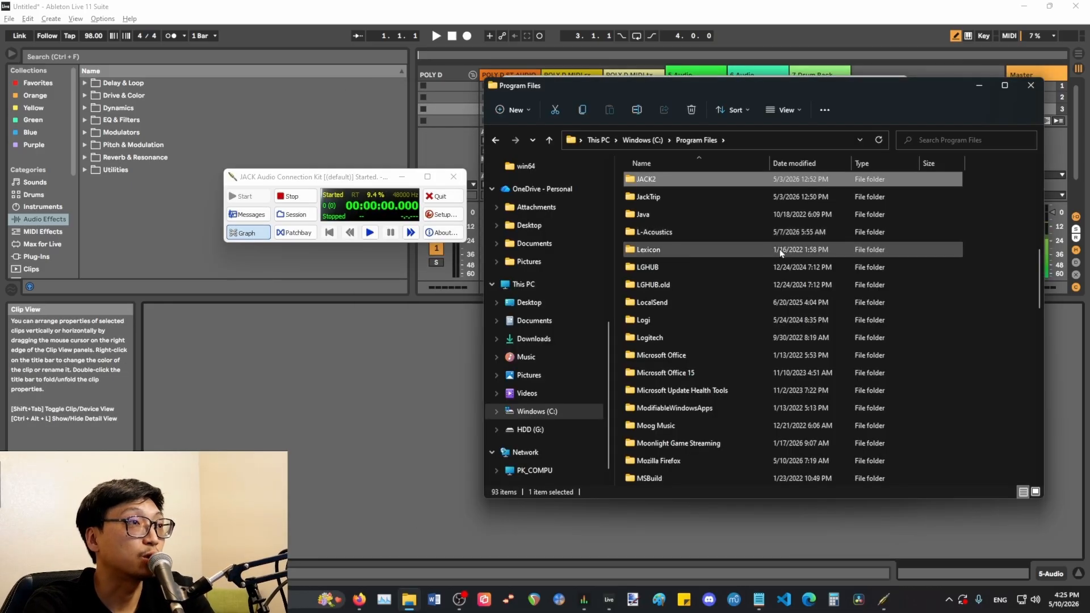
pyautogui.doubleClick(647, 180)
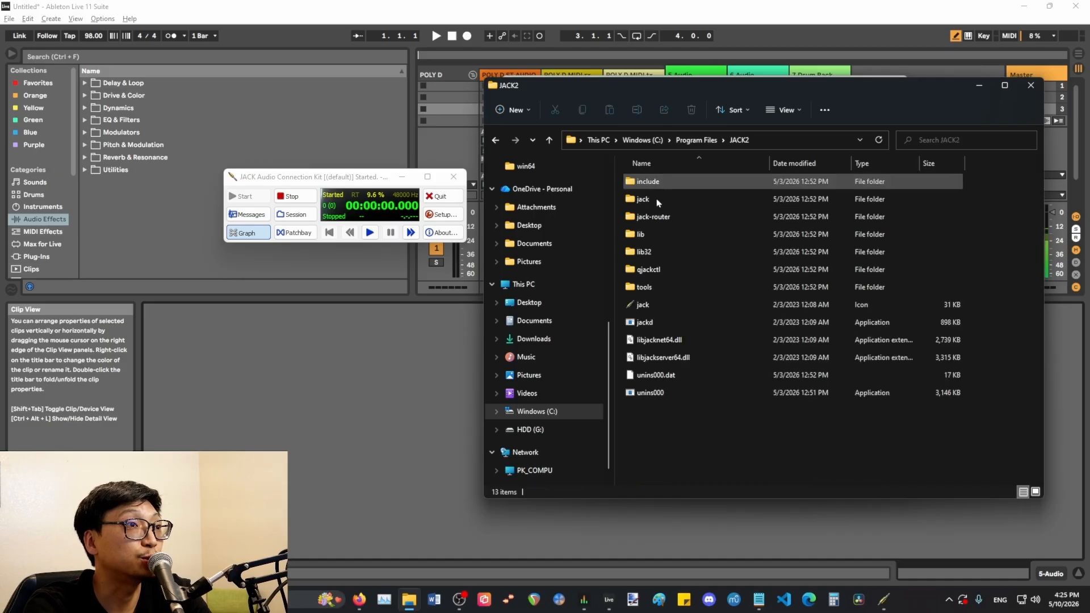
pyautogui.doubleClick(691, 220)
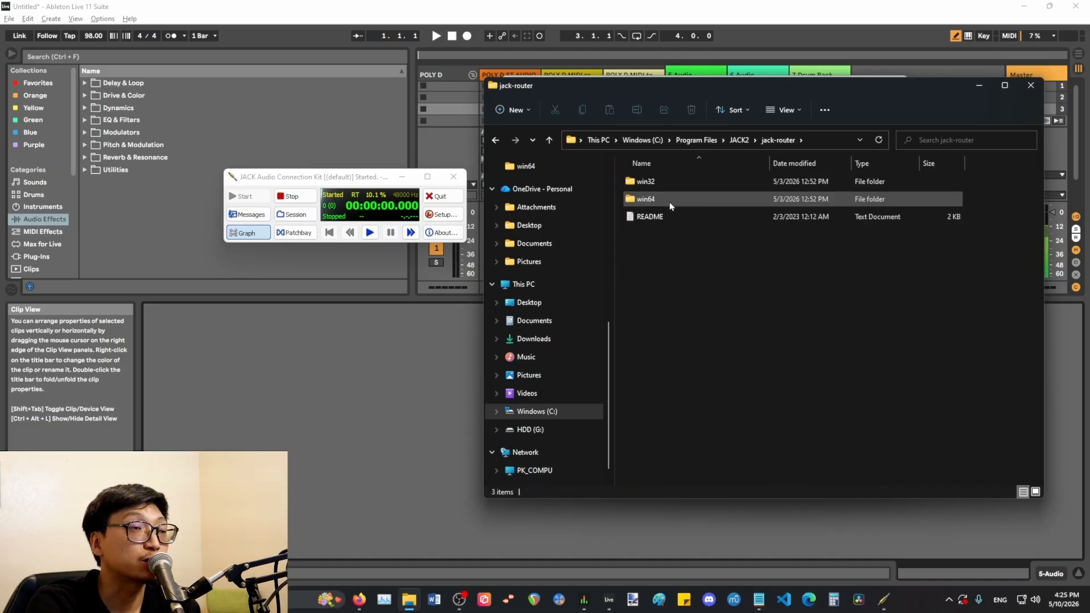
pyautogui.doubleClick(669, 203)
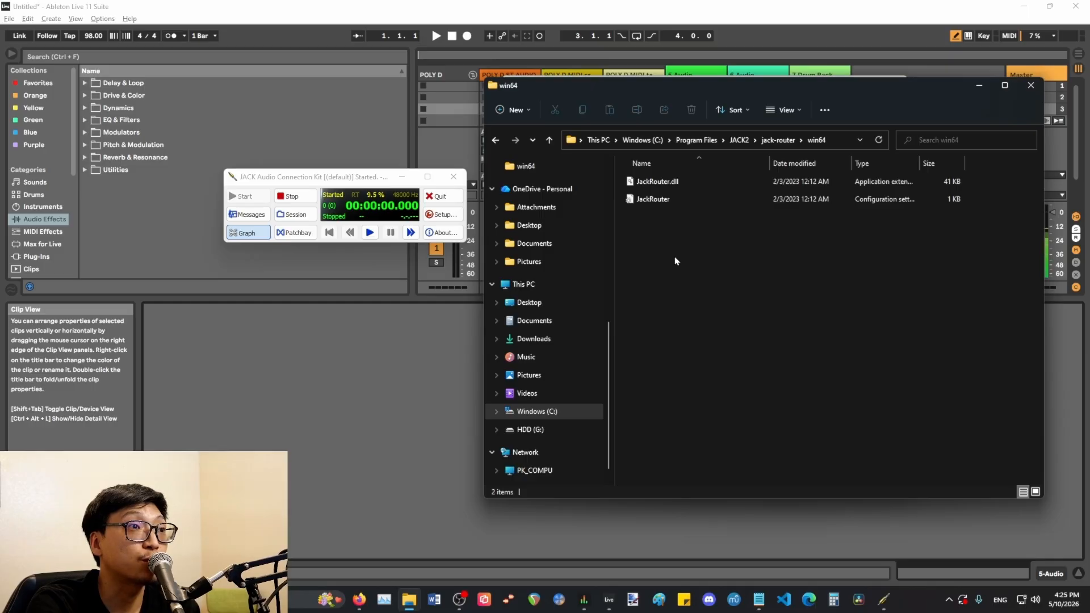
pyautogui.click(661, 204)
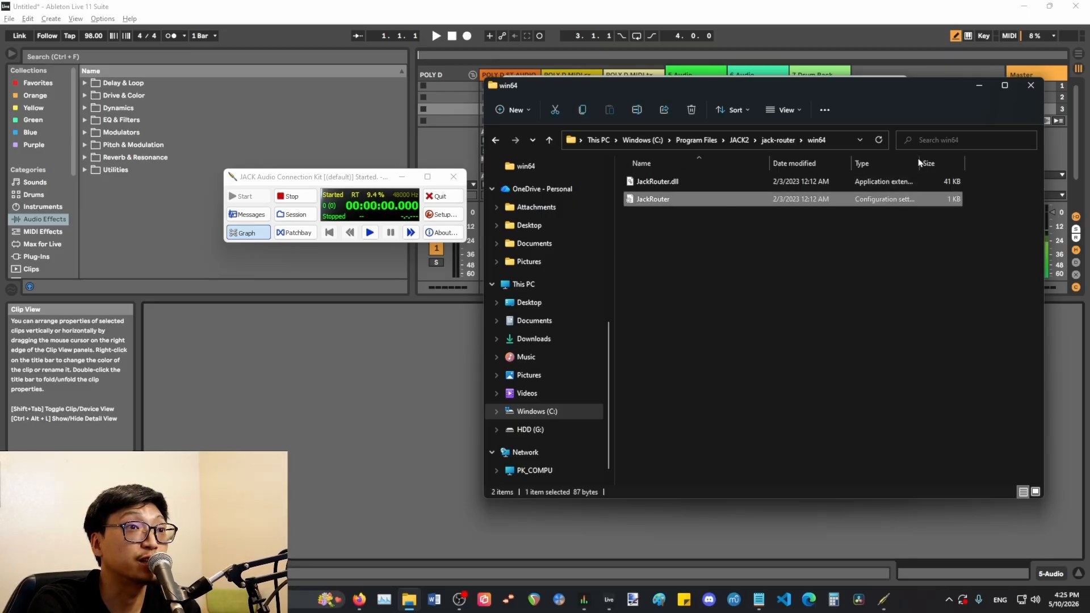
# - Widen the Type column in win64, open the JackRouter configuration settings file in Notepad, and move its window clear of the QjackCtl window
pyautogui.moveTo(919, 163); pyautogui.dragTo(981, 164)
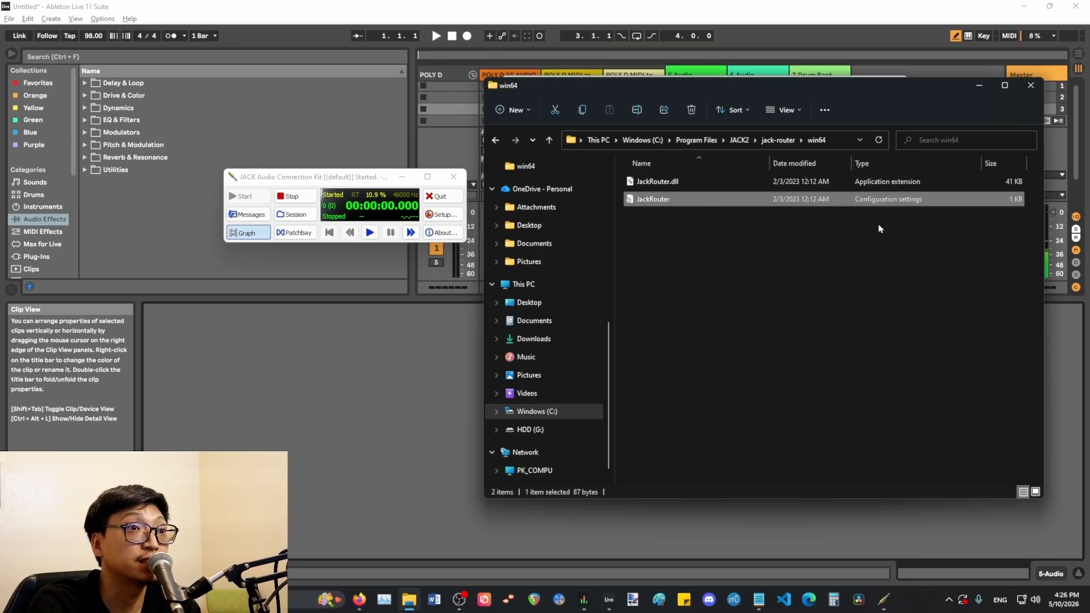
pyautogui.doubleClick(652, 200)
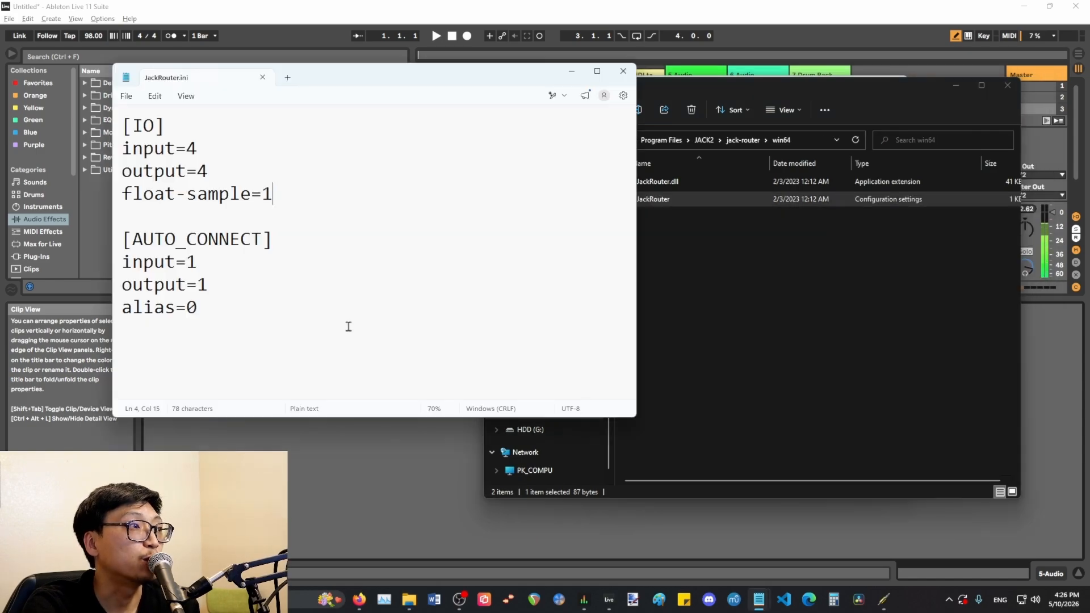
pyautogui.moveTo(349, 83); pyautogui.dragTo(589, 72)
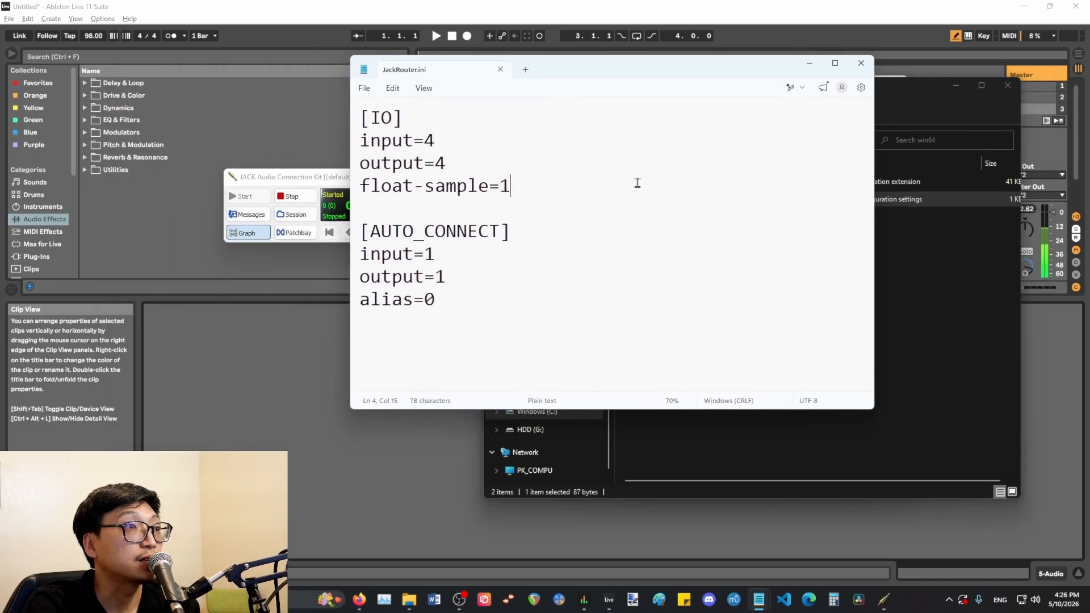
# - Examine the input and output entries under [IO] and the [AUTO_CONNECT] section in JackRouter.ini
pyautogui.doubleClick(440, 142)
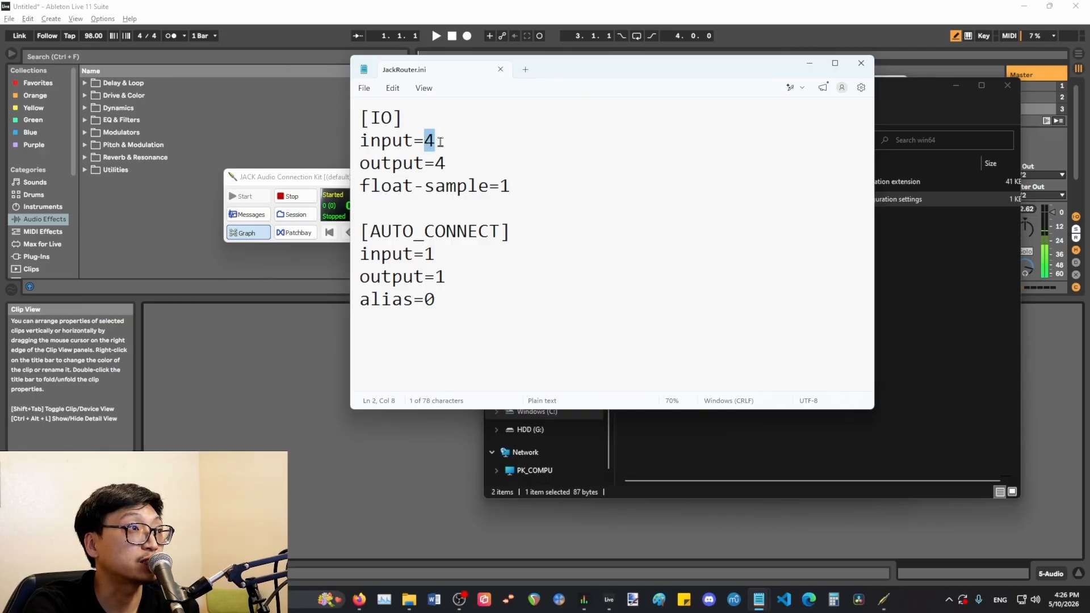
pyautogui.click(463, 161)
pyautogui.doubleClick(439, 163)
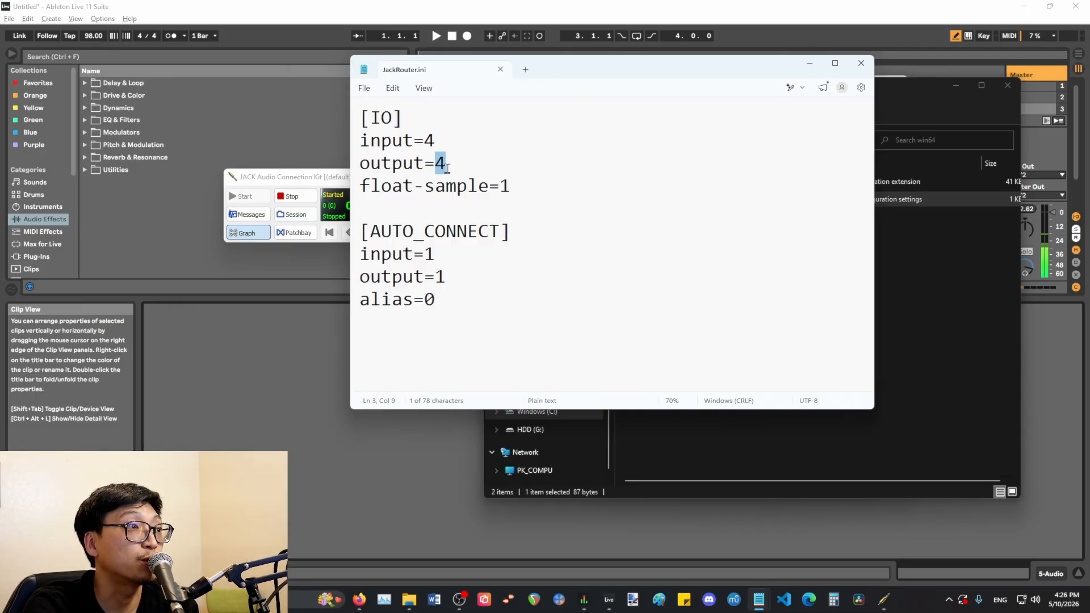
pyautogui.click(559, 162)
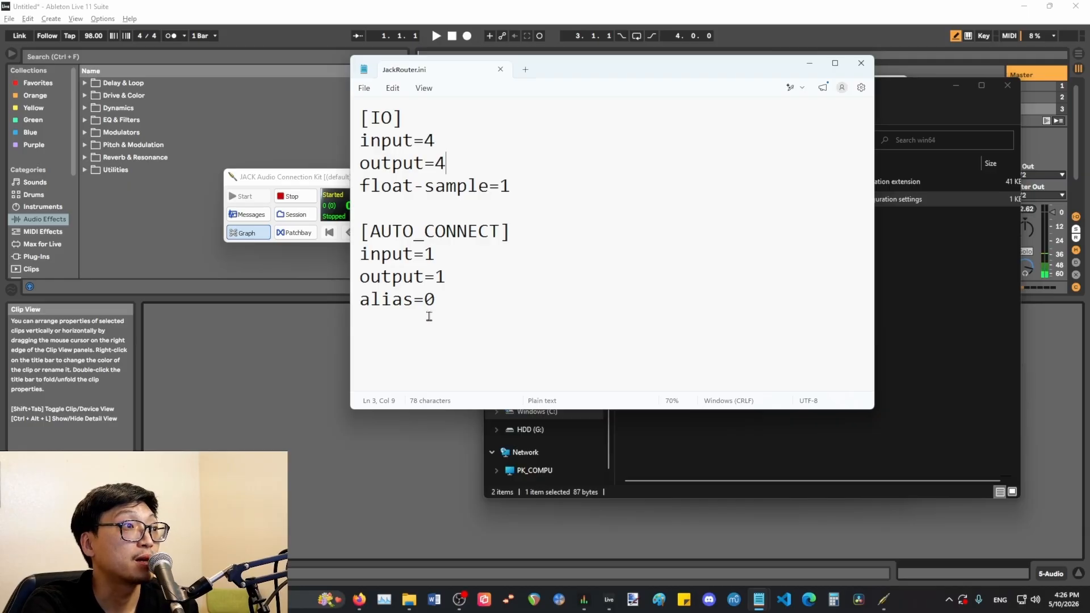
pyautogui.moveTo(429, 316); pyautogui.dragTo(499, 223)
pyautogui.click(617, 230)
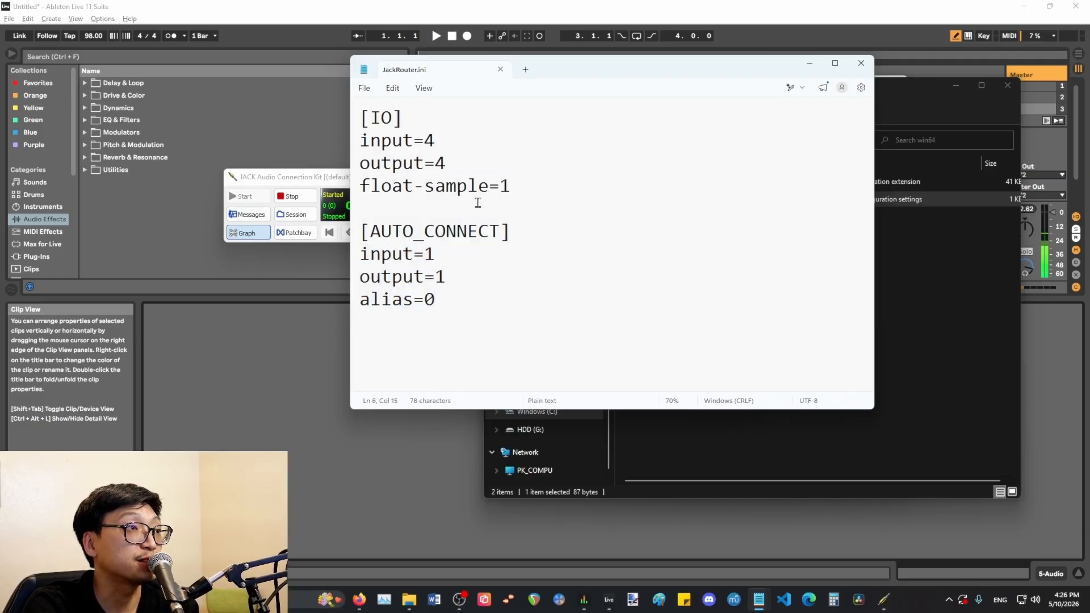
pyautogui.doubleClick(429, 141)
pyautogui.doubleClick(440, 163)
pyautogui.click(471, 158)
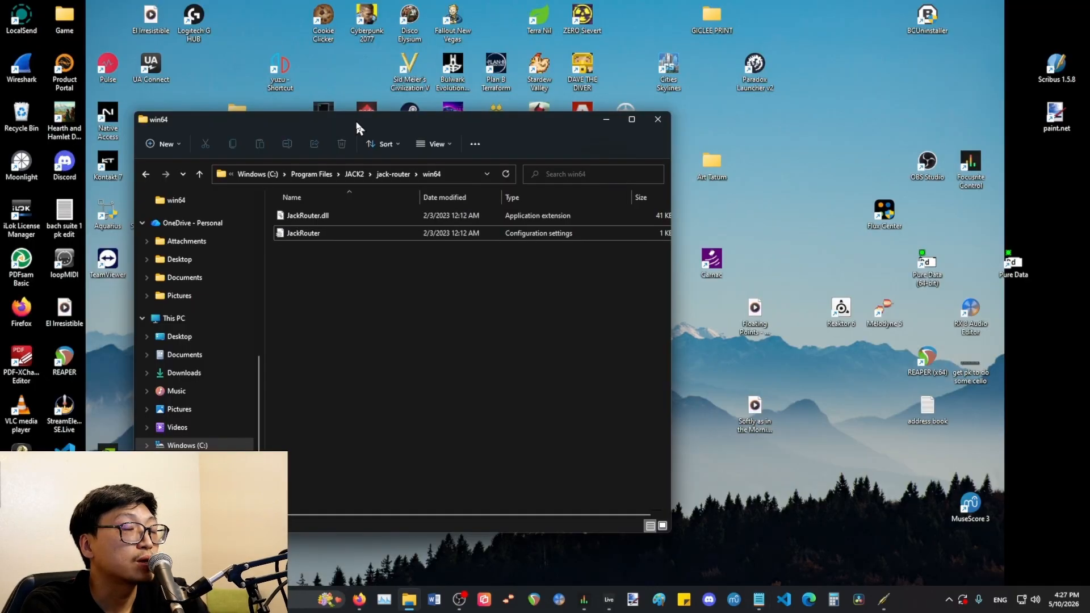
# - Move the JackRouter configuration file from the win64 folder to the desktop, granting administrator permission
pyautogui.moveTo(355, 119); pyautogui.dragTo(315, 74)
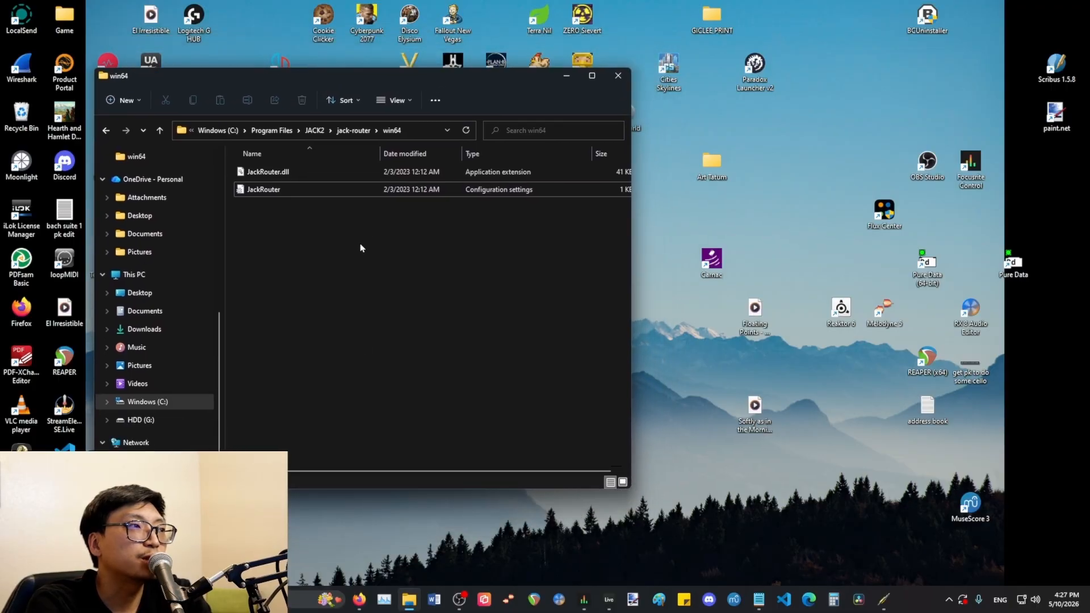
pyautogui.click(267, 189)
pyautogui.moveTo(259, 192); pyautogui.dragTo(673, 329)
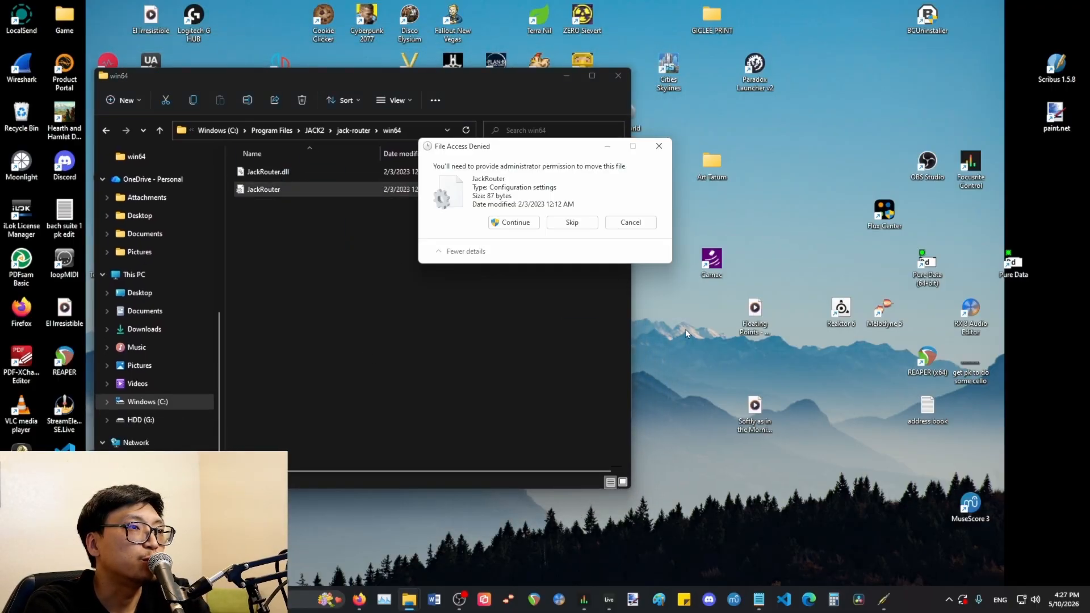
pyautogui.click(508, 222)
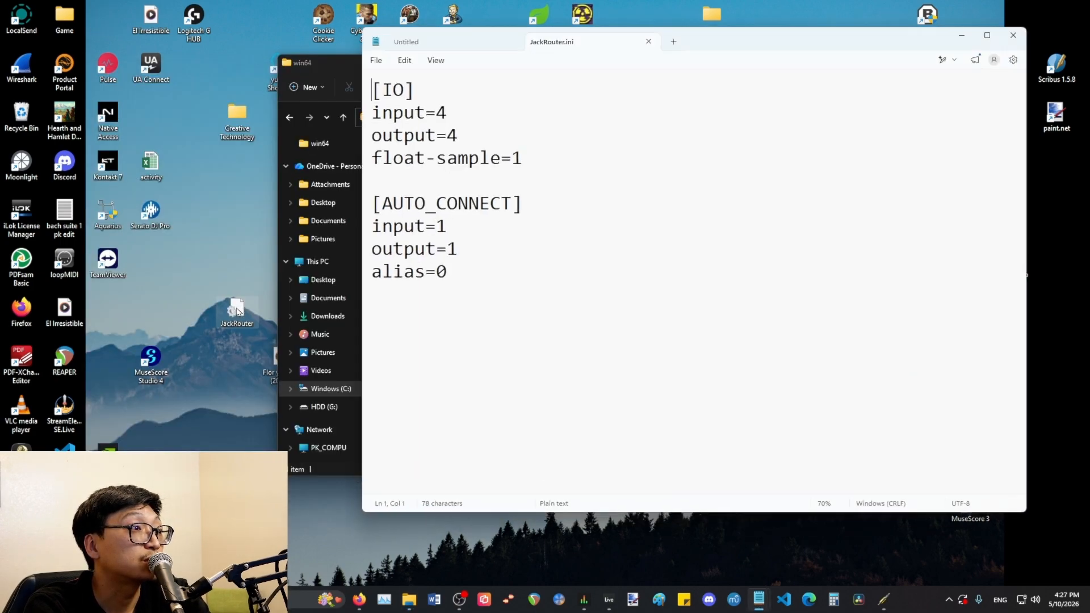
# - Set input=8 and output=8 under [IO] in the desktop copy of JackRouter.ini, save it, and close Notepad
pyautogui.moveTo(440, 112); pyautogui.dragTo(446, 112)
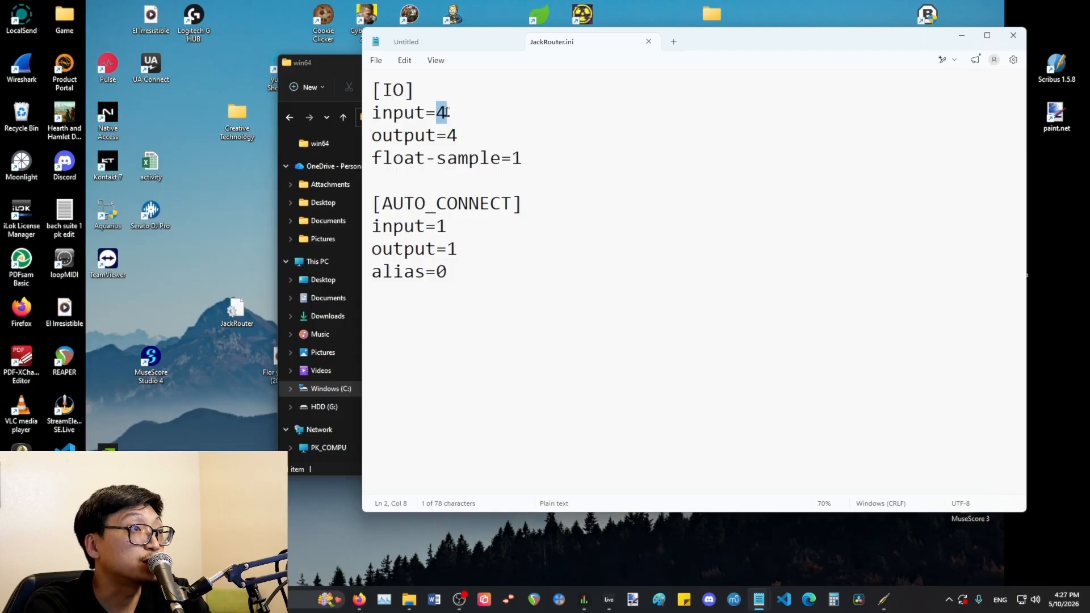
pyautogui.press('BackSpace')
pyautogui.write('8')
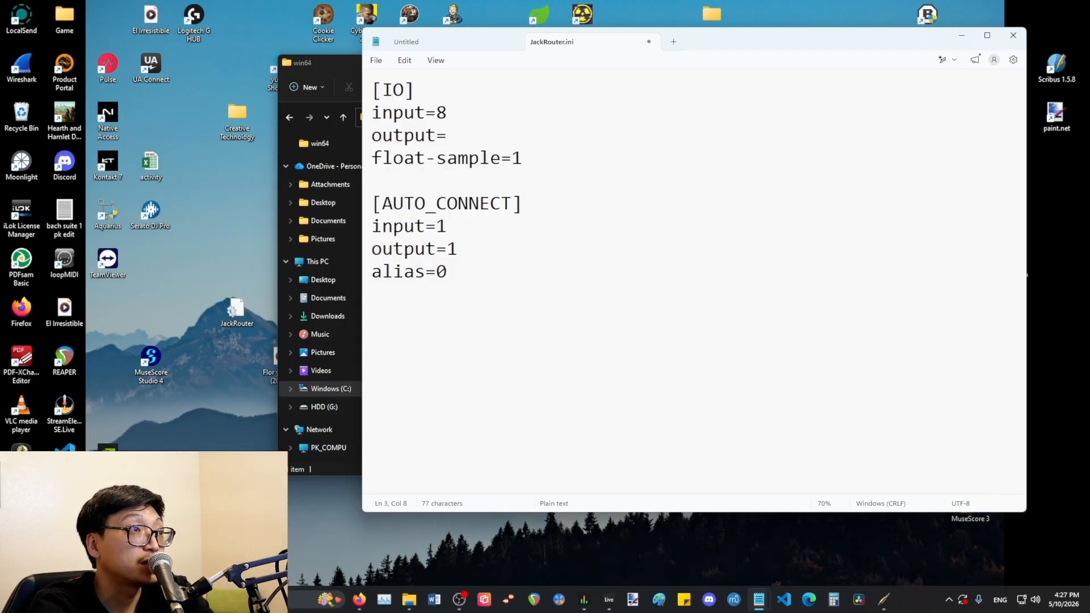
pyautogui.write('8')
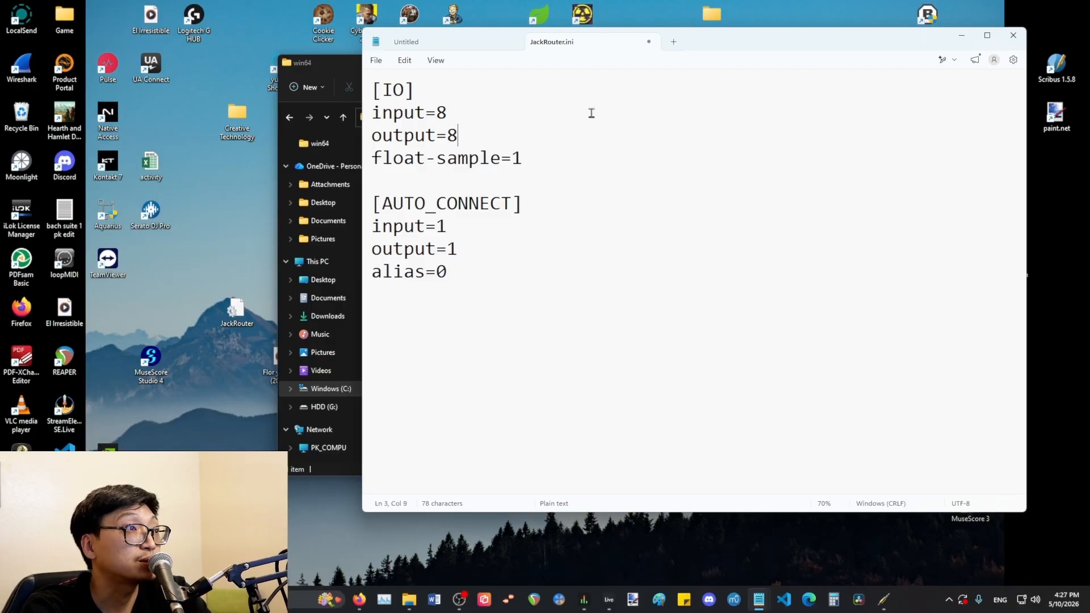
pyautogui.hotkey('ctrl', 's')
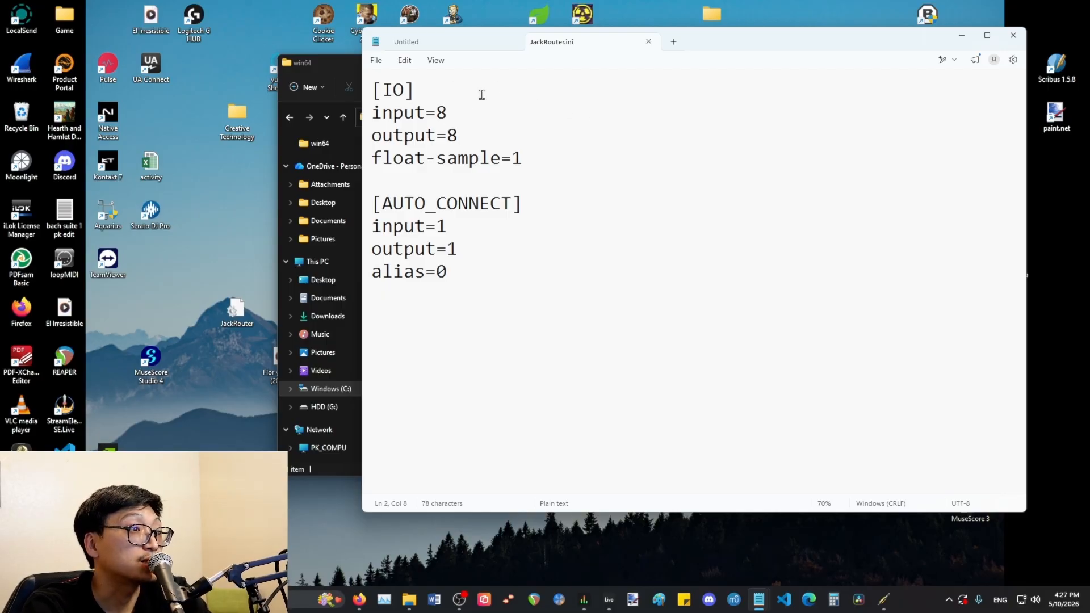
pyautogui.click(649, 43)
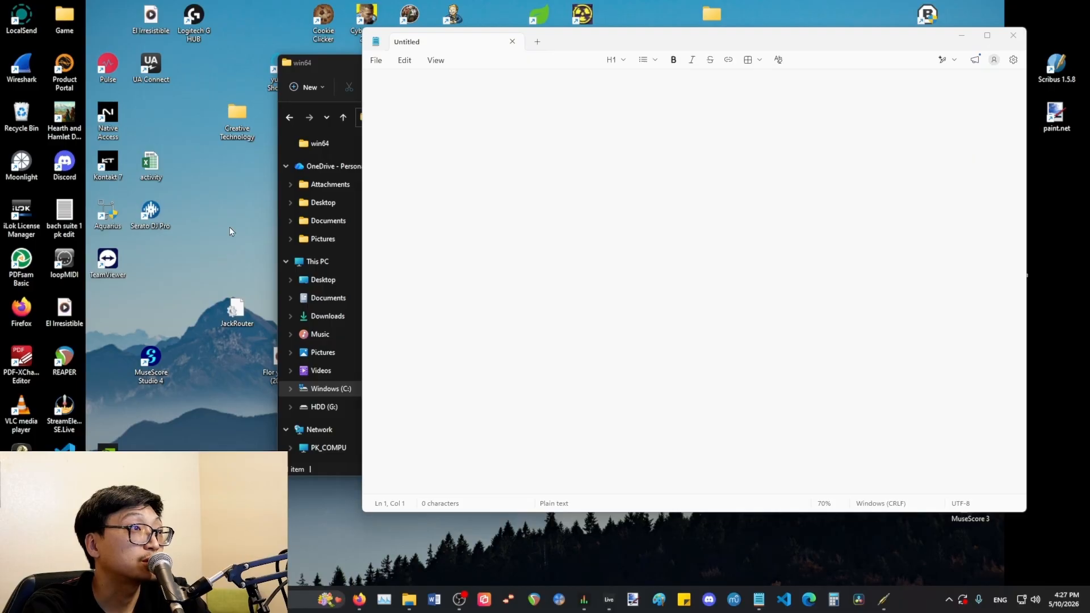
pyautogui.click(1020, 37)
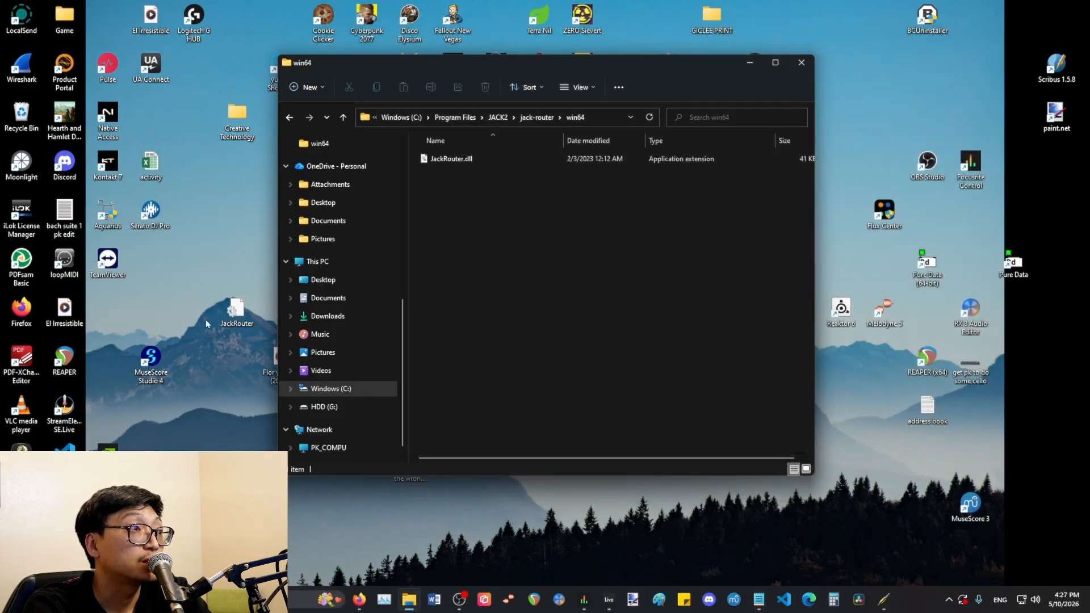
# - Move the edited JackRouter file from the desktop back into the win64 folder with administrator permission
pyautogui.click(239, 313)
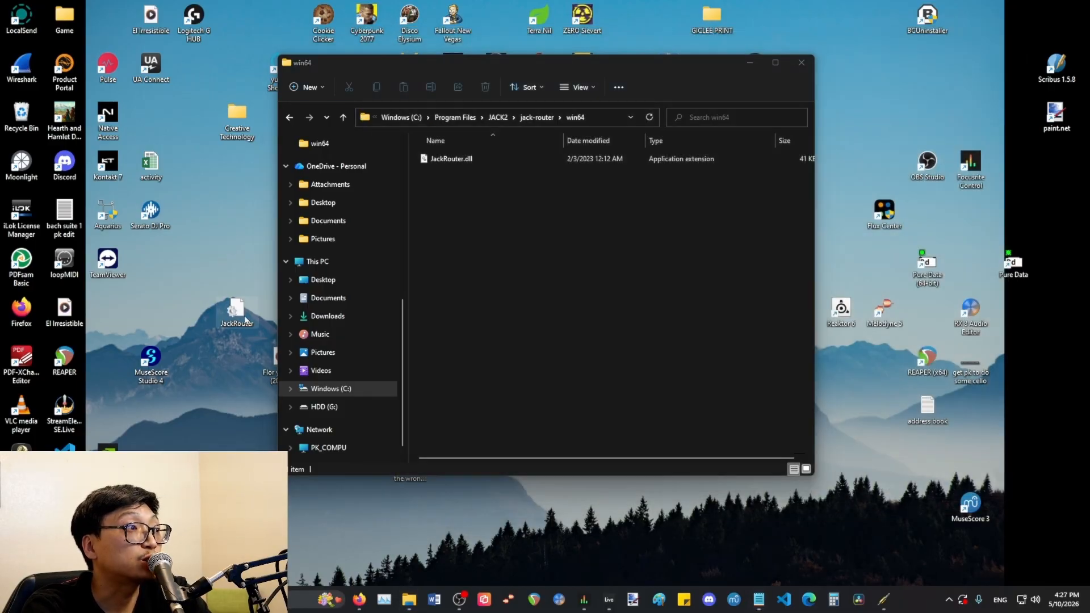
pyautogui.moveTo(240, 314); pyautogui.dragTo(493, 244)
pyautogui.click(518, 222)
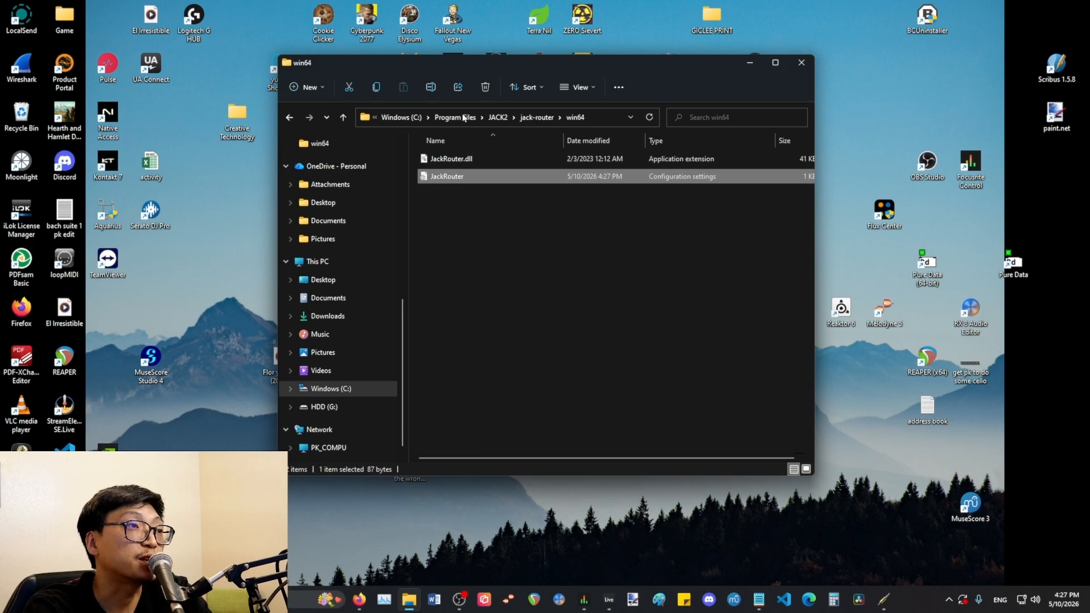
pyautogui.click(505, 244)
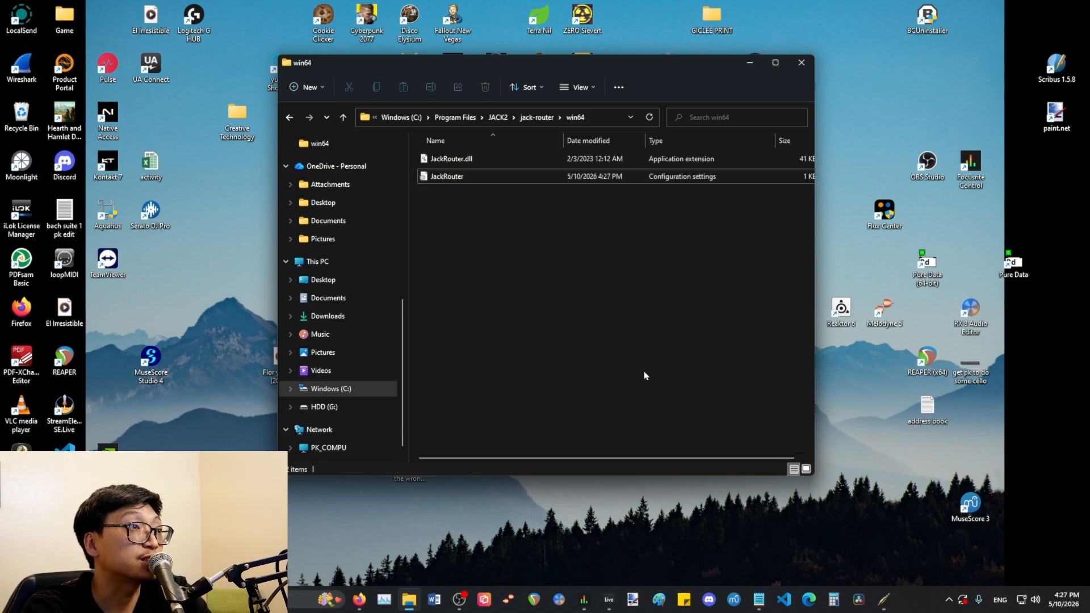
# - Open Ableton Live's audio preferences and review JackRouter's input and output channel configurations, then close the preferences
pyautogui.moveTo(885, 606)
pyautogui.click(943, 551)
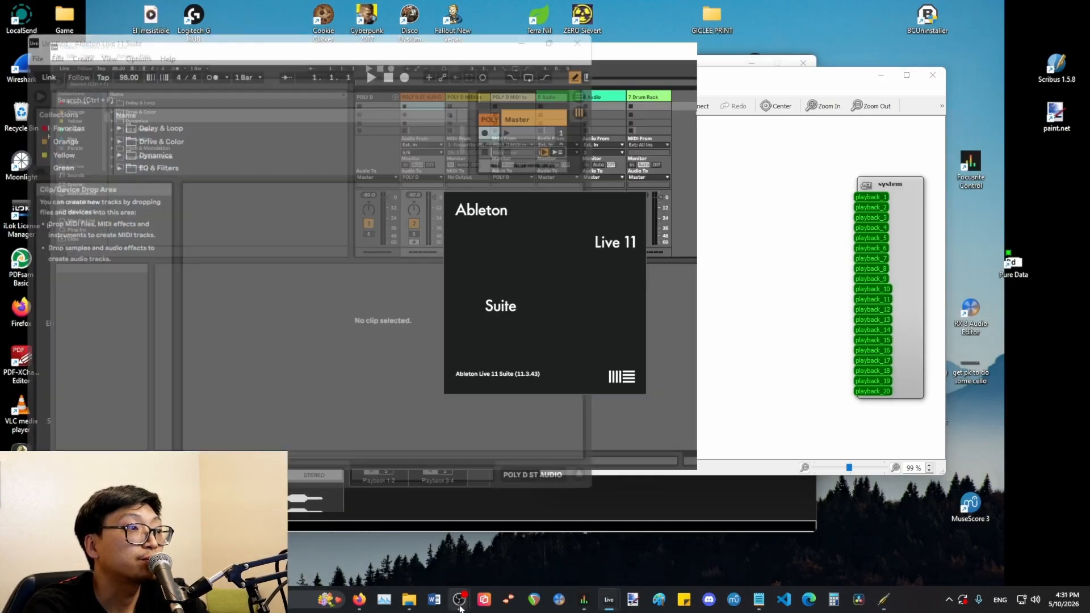
pyautogui.hotkey('ctrl', ',')
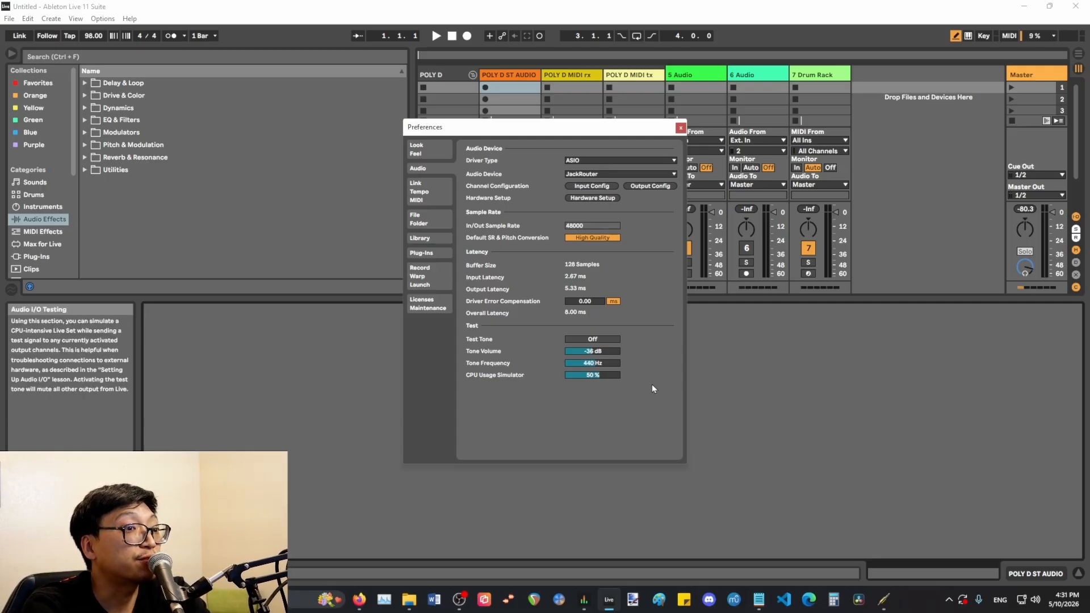
pyautogui.click(592, 186)
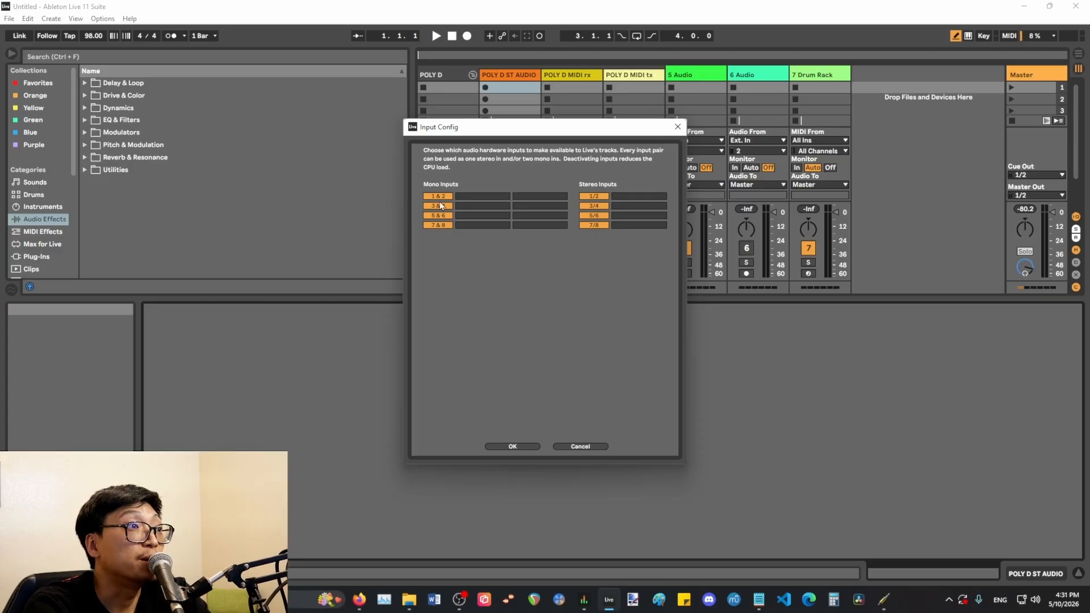
pyautogui.press('Escape')
pyautogui.click(656, 187)
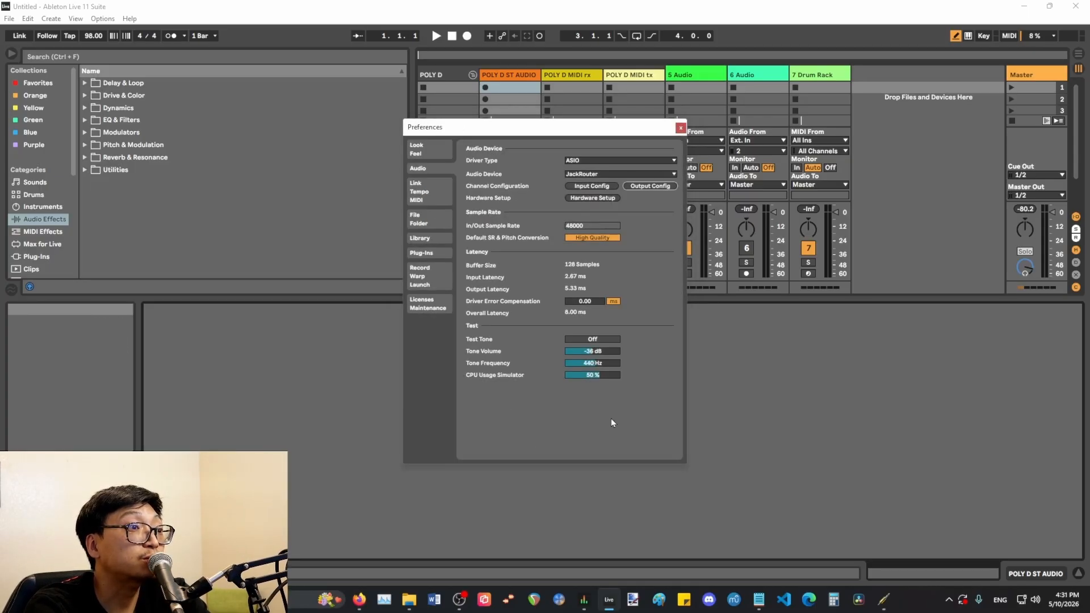
pyautogui.click(680, 128)
# - Switch to the QjackCtl graph and examine the Ableton Live 11 Suite node's in and out ports and their connections
pyautogui.press('super+Tab')
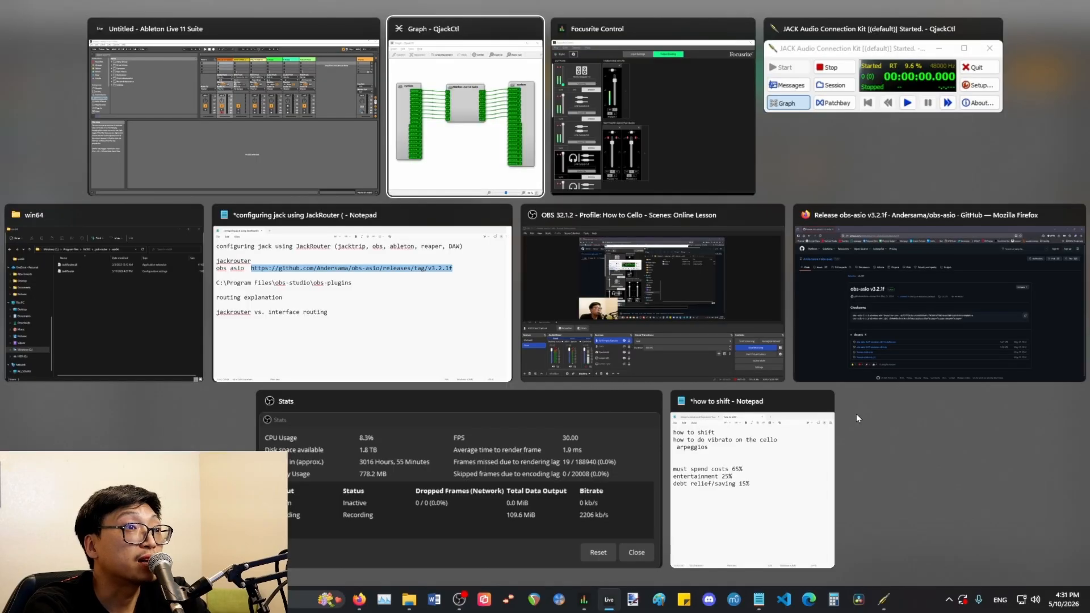
pyautogui.click(493, 133)
pyautogui.click(735, 231)
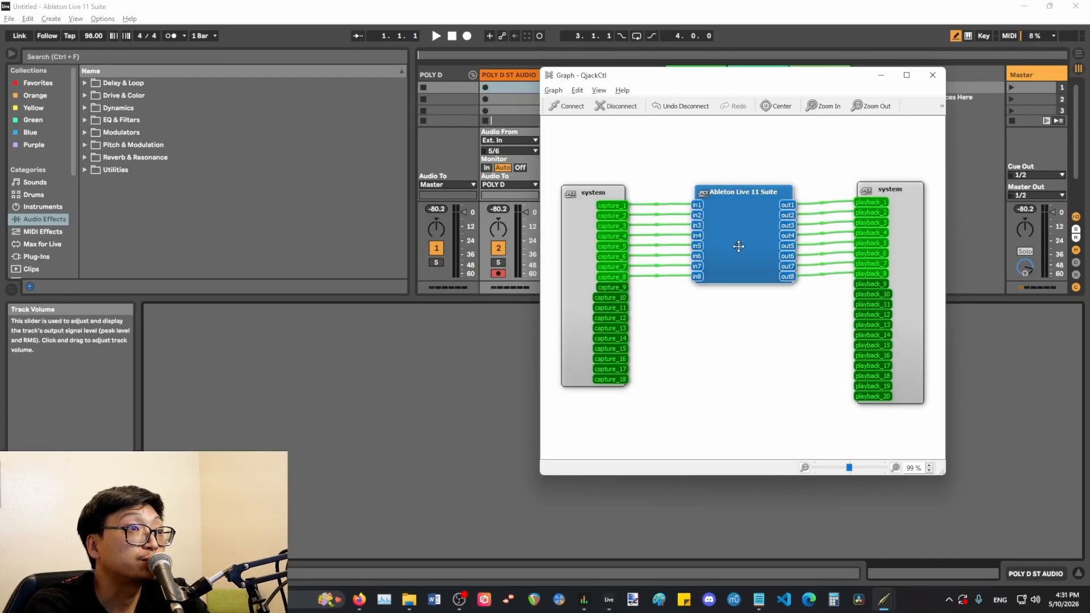
pyautogui.moveTo(738, 246); pyautogui.dragTo(738, 248)
pyautogui.click(751, 368)
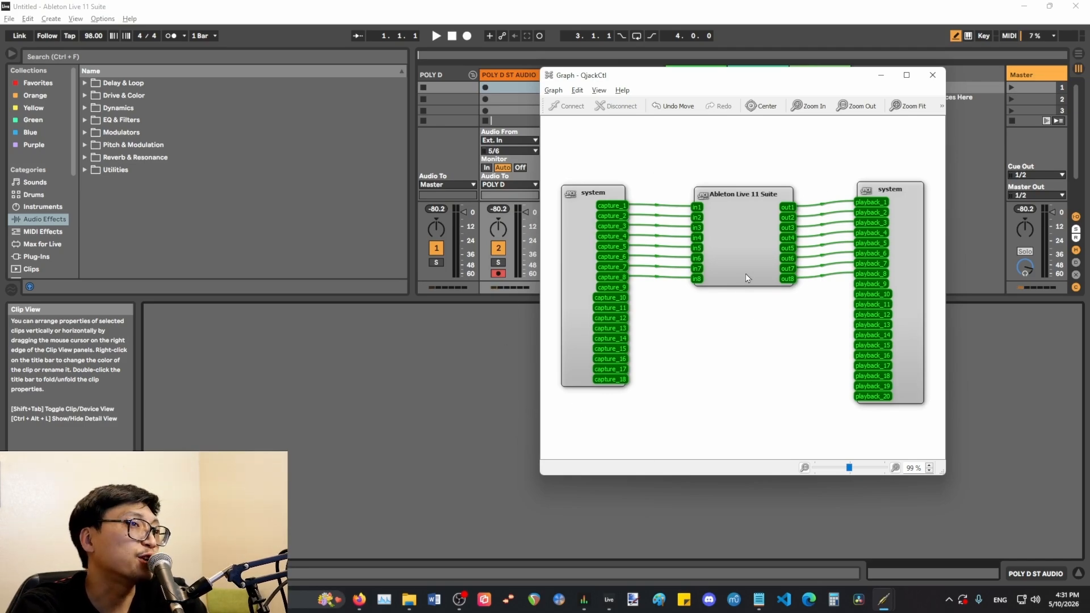
pyautogui.moveTo(747, 279); pyautogui.dragTo(747, 276)
pyautogui.click(748, 339)
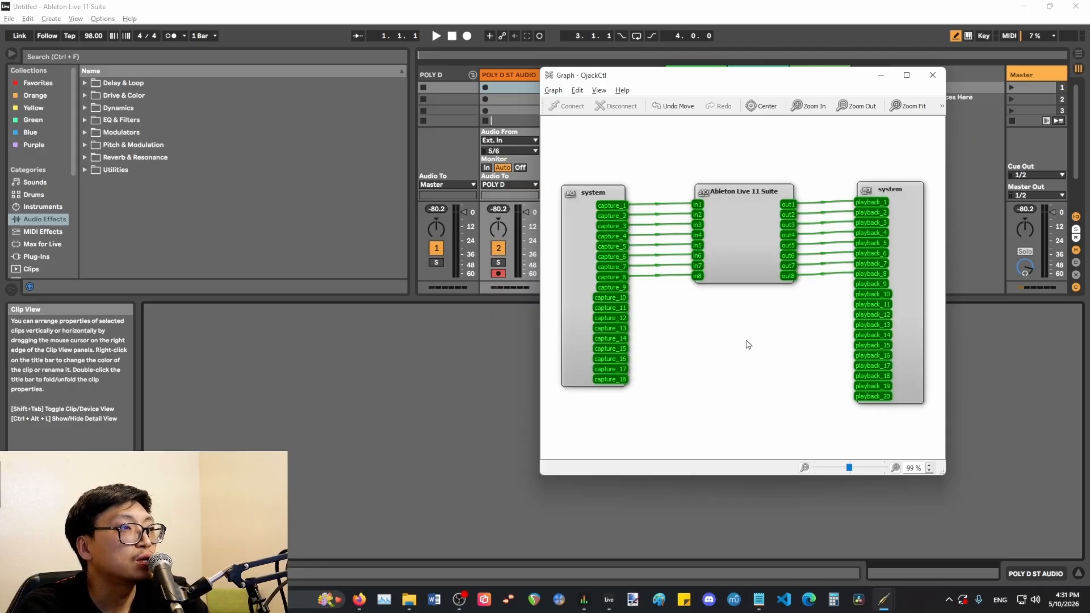
# - Disconnect all capture ports from the Ableton Live 11 Suite node, connect capture_1 to in1, and shift the node slightly toward the capture ports
pyautogui.moveTo(656, 353); pyautogui.dragTo(673, 182)
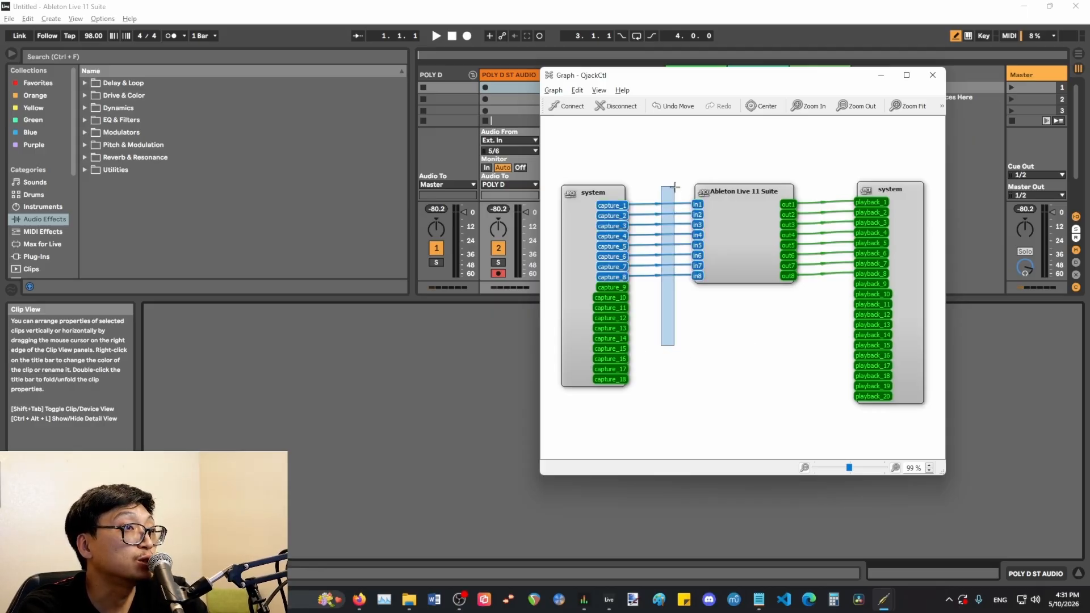
pyautogui.press('Delete')
pyautogui.moveTo(614, 206); pyautogui.dragTo(693, 216)
pyautogui.click(727, 307)
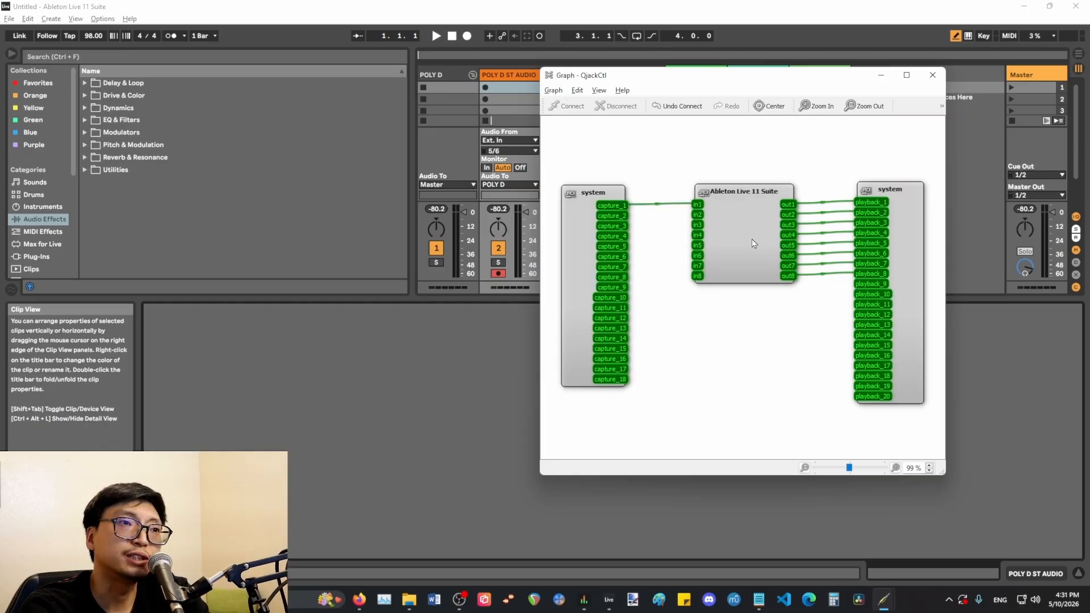
pyautogui.moveTo(753, 243); pyautogui.dragTo(743, 245)
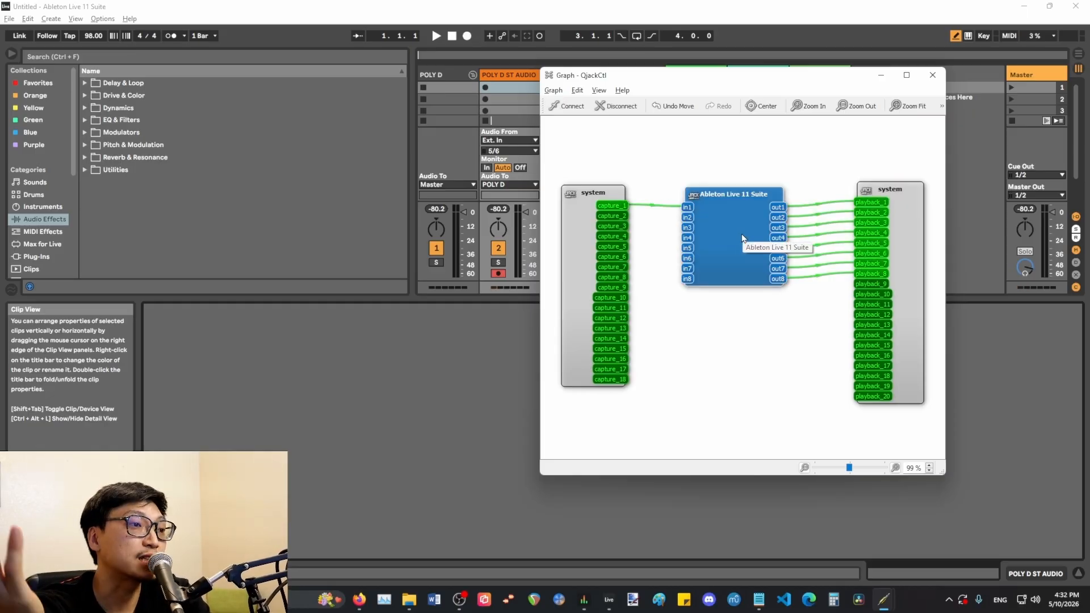
# - Switch to OBS to view its audio sources, and bring up the obs-asio v3.2.1f release page in Firefox to locate the Windows installer
pyautogui.click(407, 414)
pyautogui.click(459, 599)
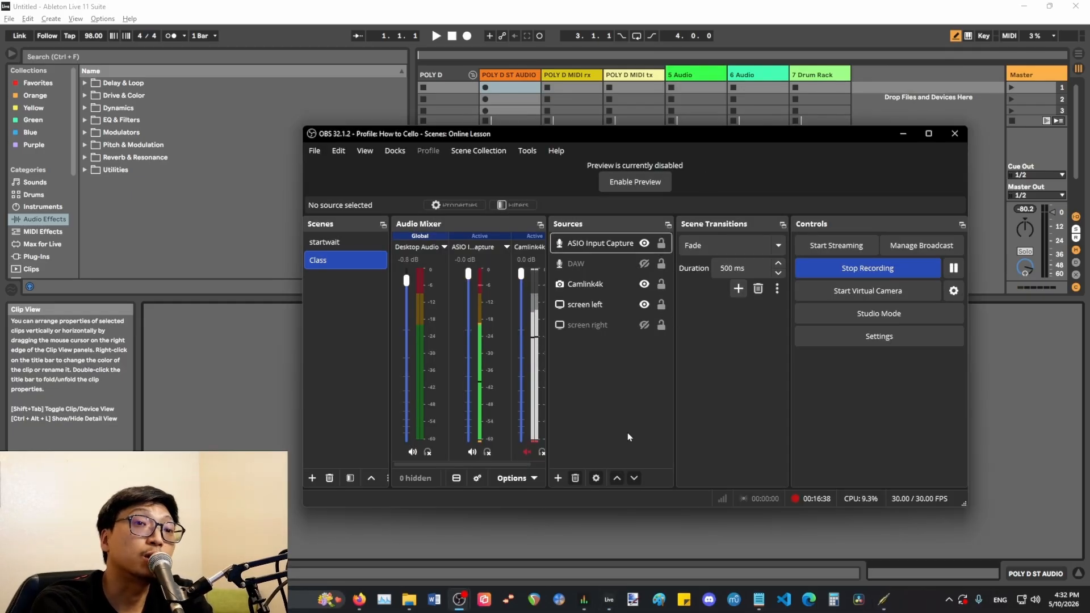
pyautogui.click(359, 599)
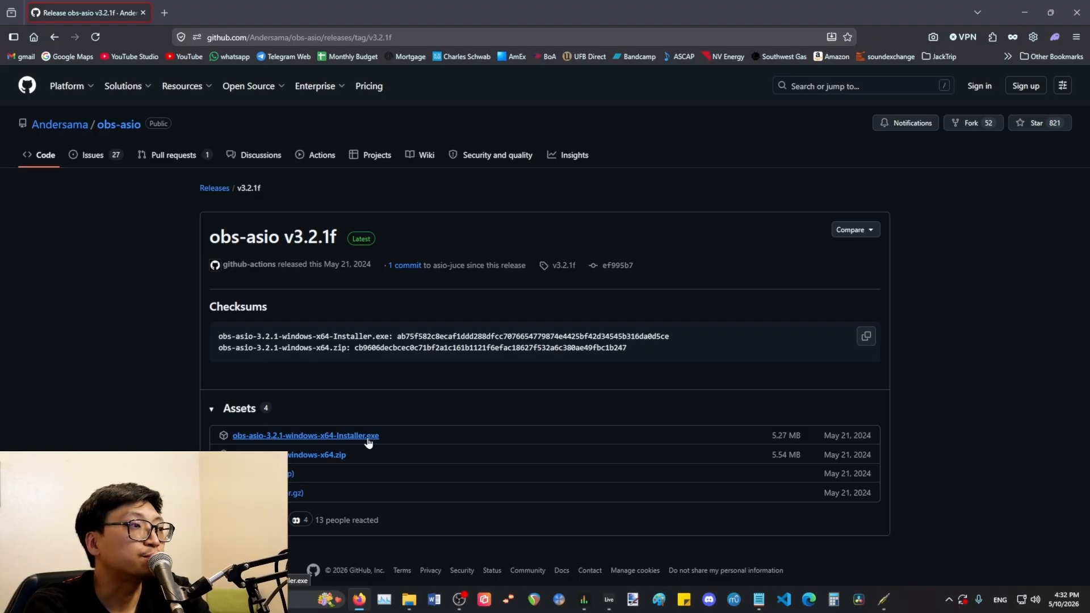
# - Switch to OBS and add a new ASIO Input Capture source with JackRouter as its device
pyautogui.click(459, 600)
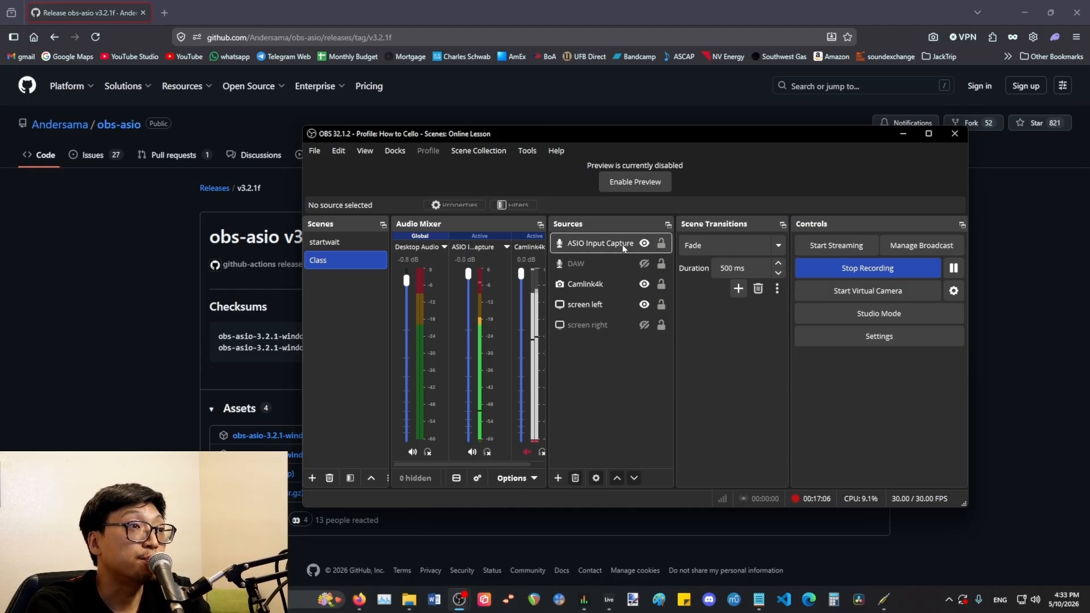
pyautogui.click(558, 480)
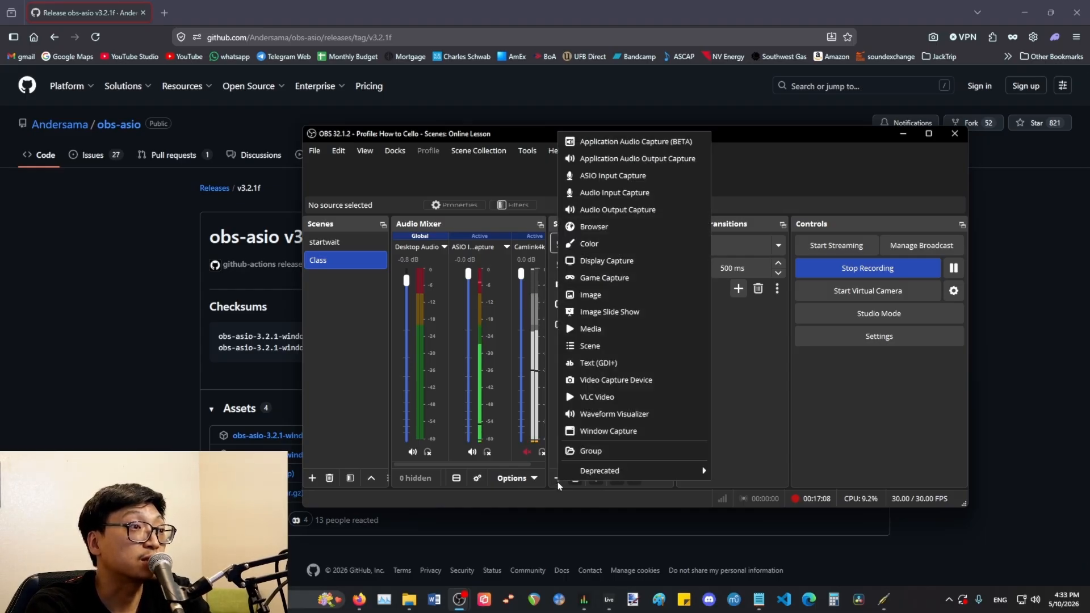
pyautogui.click(674, 181)
pyautogui.click(659, 391)
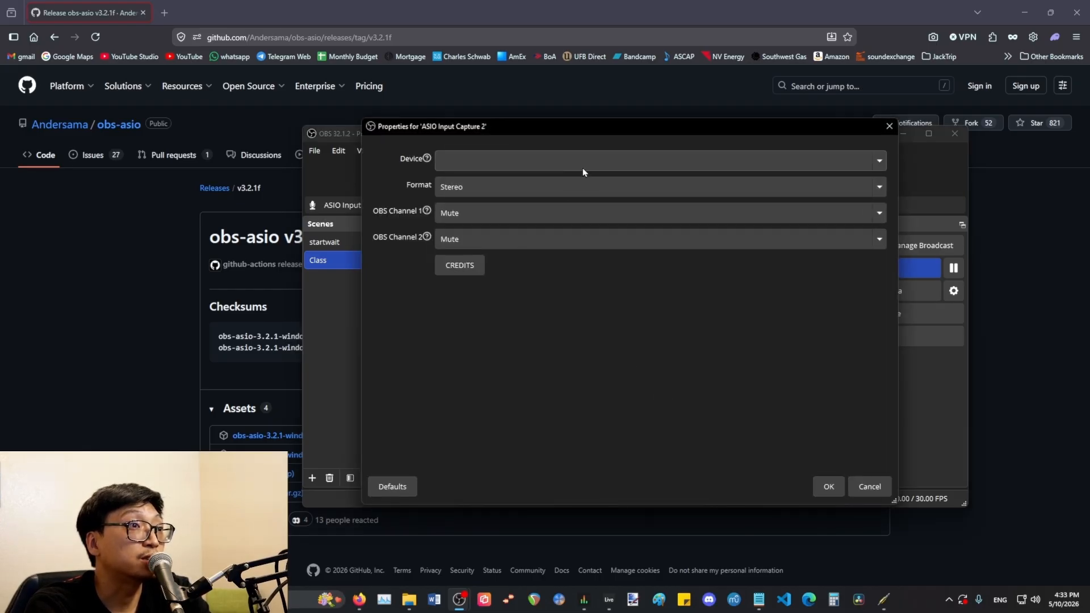
pyautogui.click(494, 157)
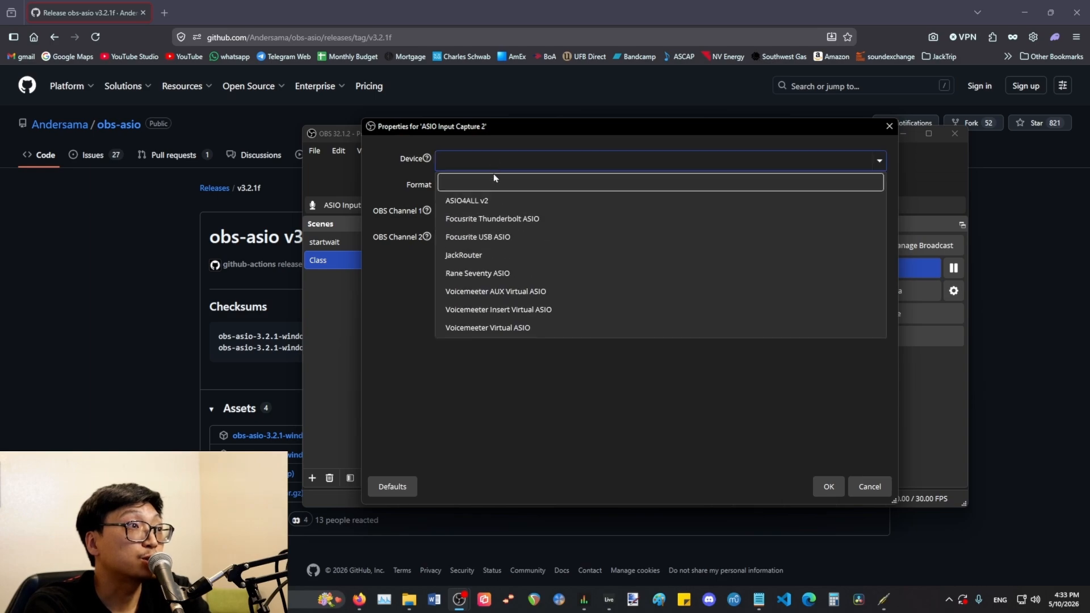
pyautogui.click(505, 259)
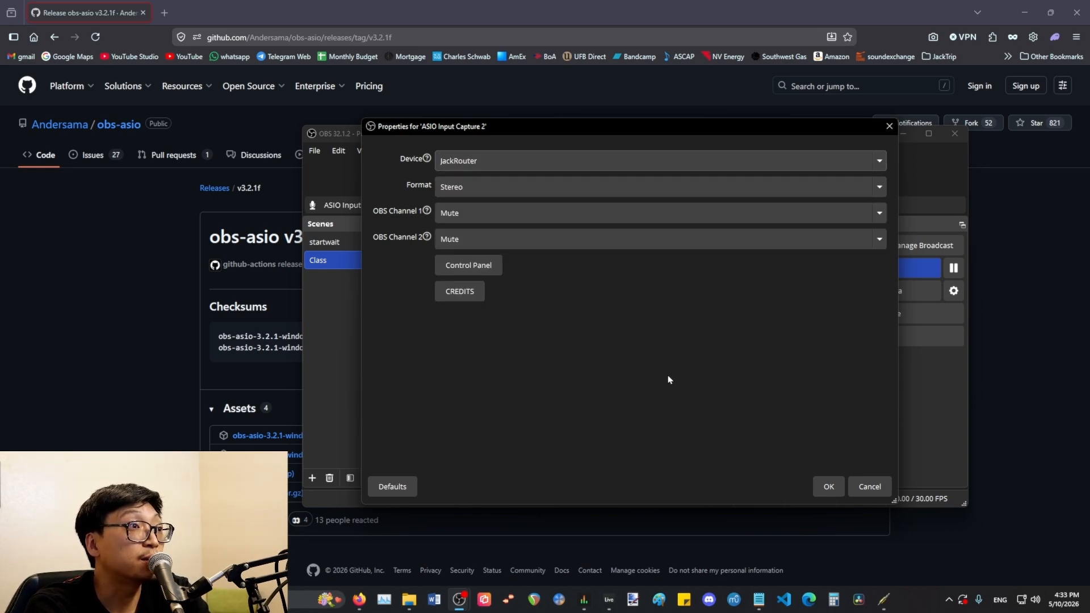
pyautogui.click(581, 219)
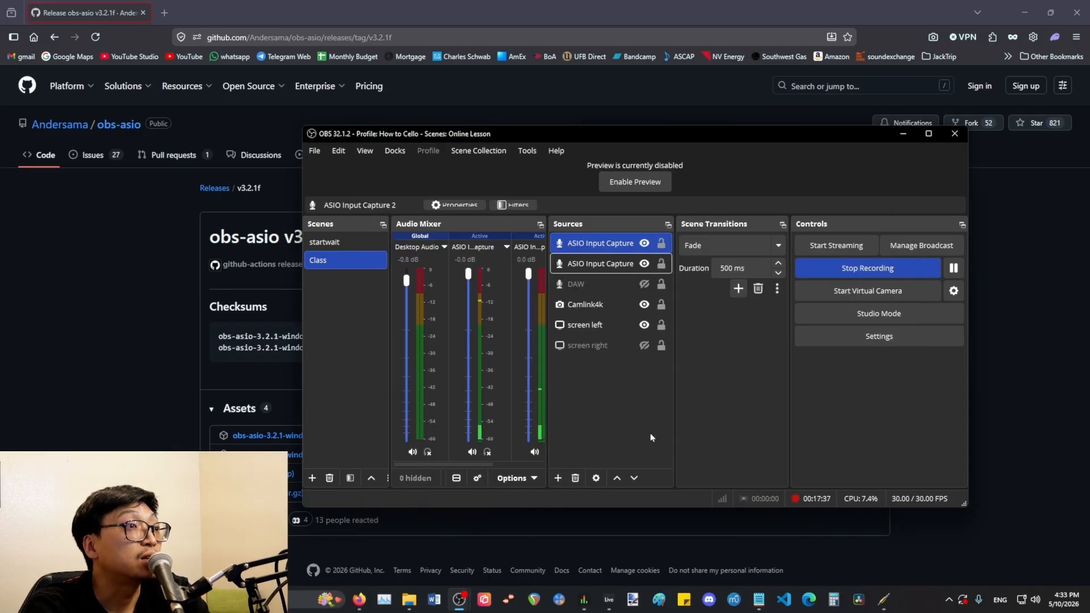
# - Widen the audio mixer and set ASIO Input Capture 2's OBS Channel 1 to In5 and OBS Channel 2 to In6
pyautogui.click(604, 416)
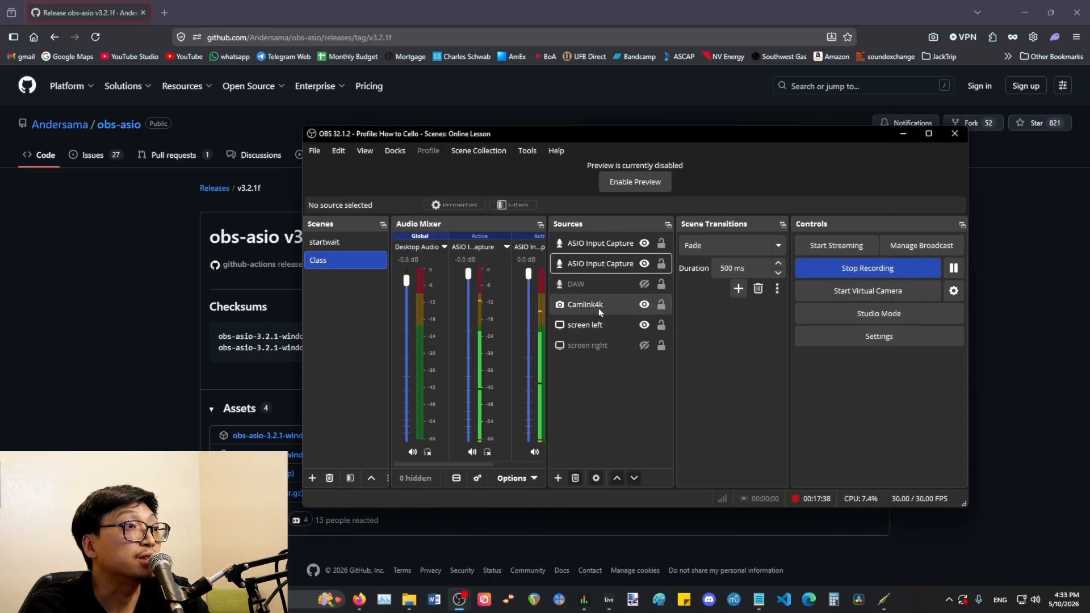
pyautogui.moveTo(548, 363); pyautogui.dragTo(587, 369)
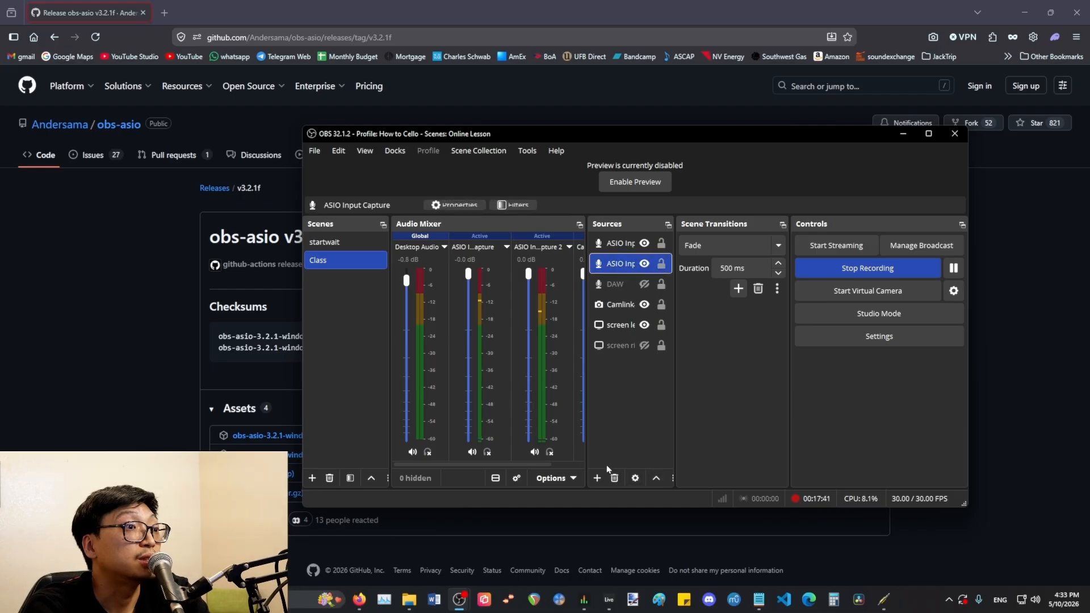
pyautogui.click(460, 205)
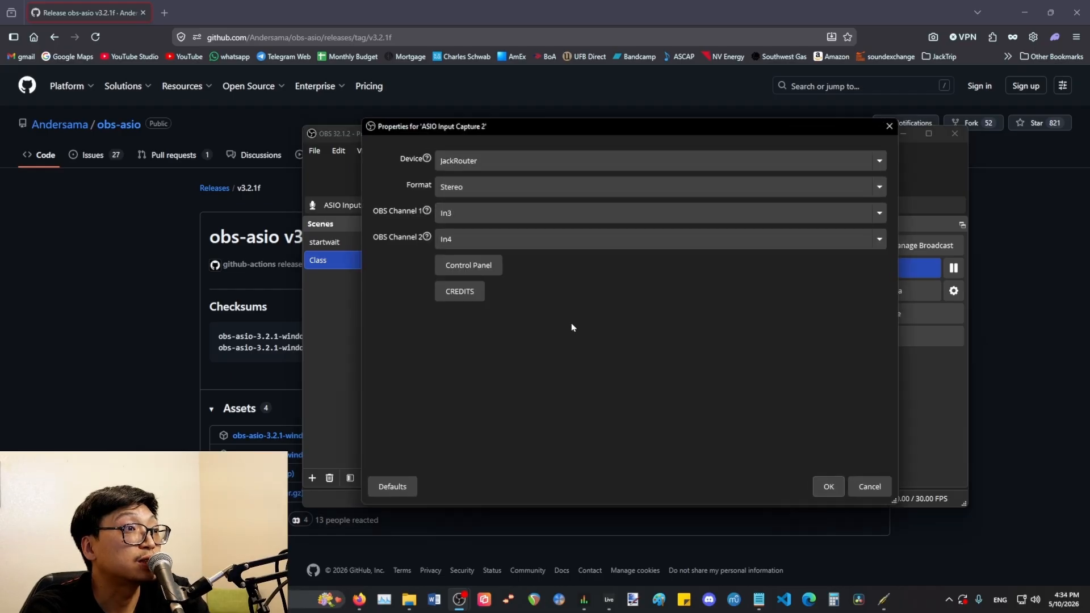
pyautogui.click(488, 216)
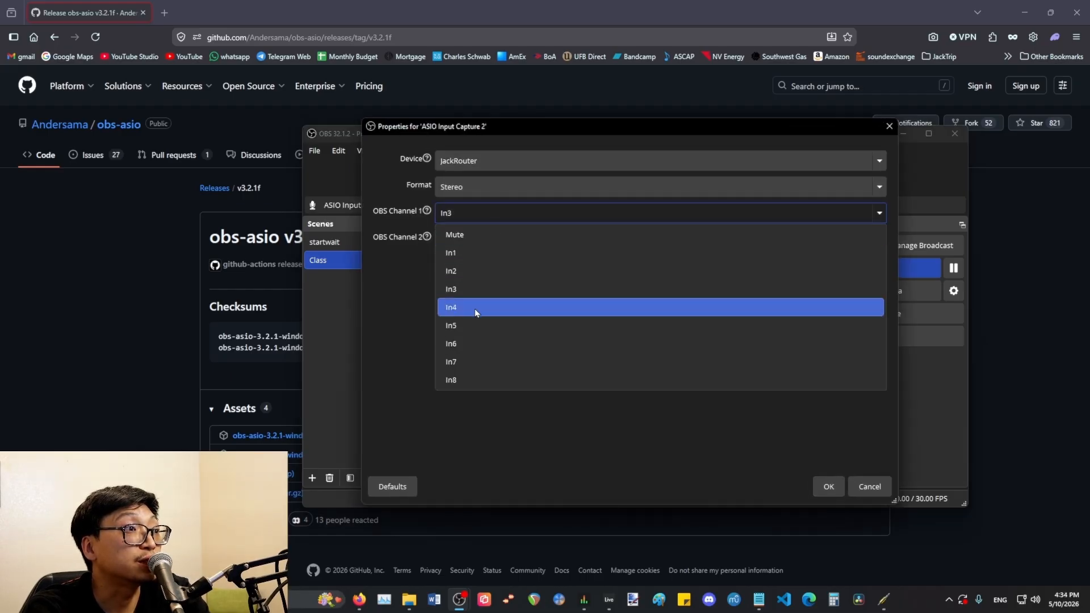
pyautogui.click(472, 324)
pyautogui.click(499, 242)
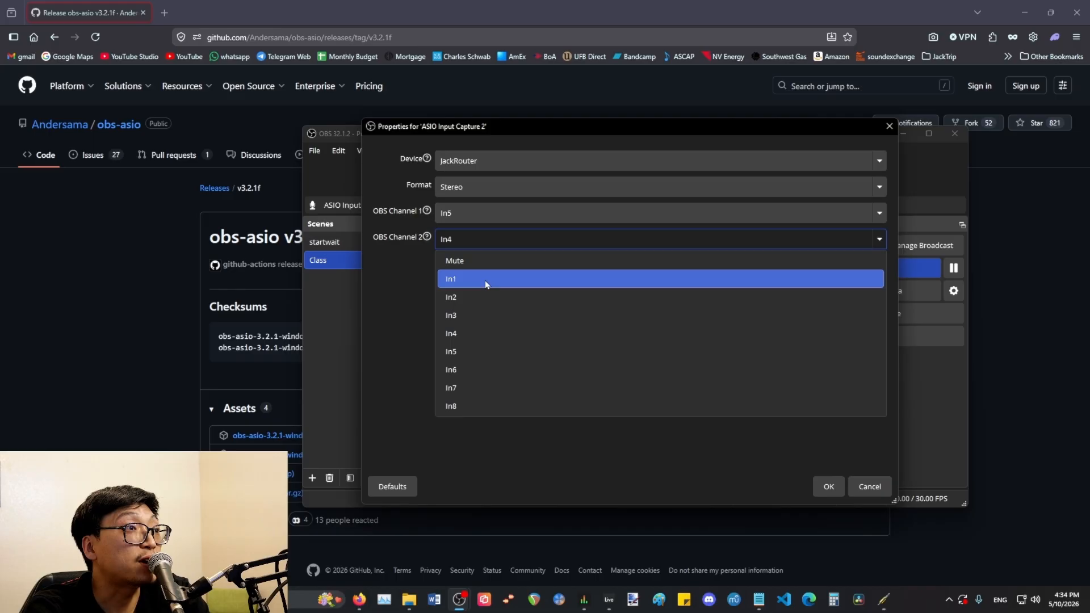
pyautogui.click(463, 371)
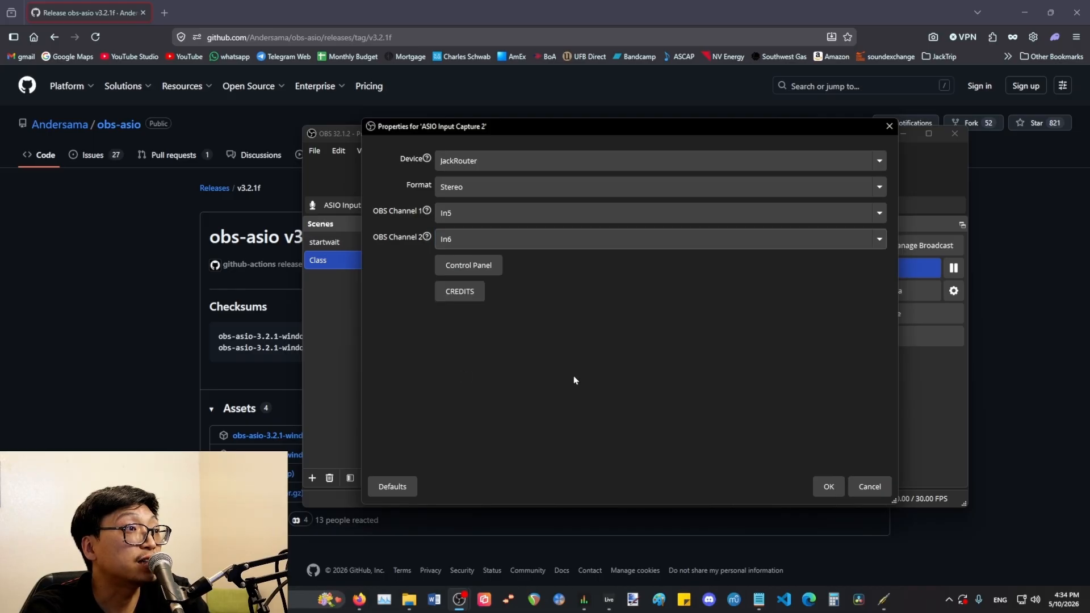
pyautogui.click(824, 487)
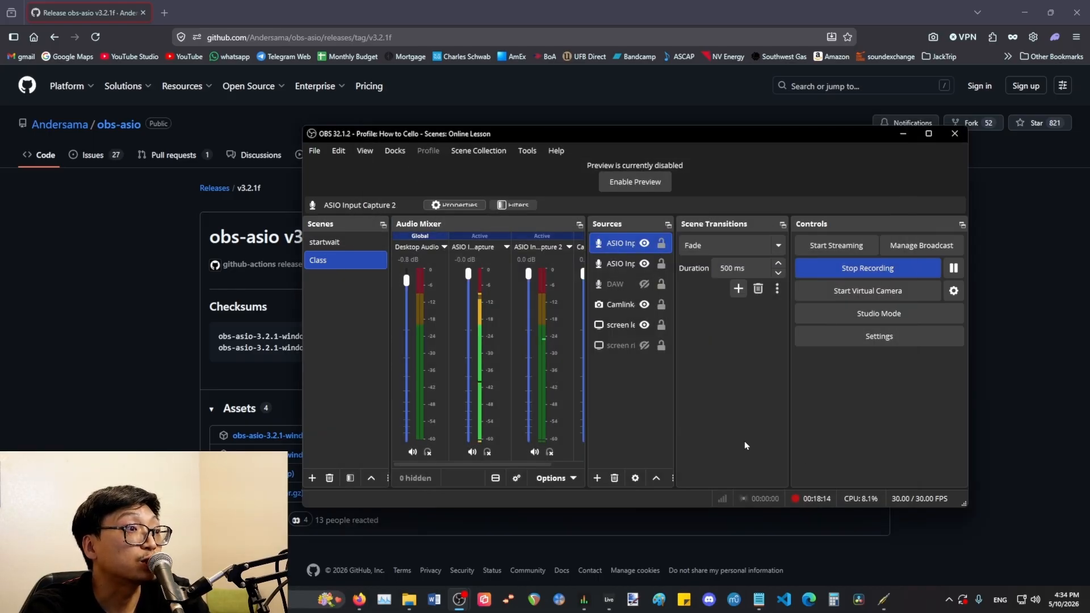
# - Switch to the QjackCtl graph and move the obs64 node below the Ableton Live 11 Suite node
pyautogui.moveTo(883, 599)
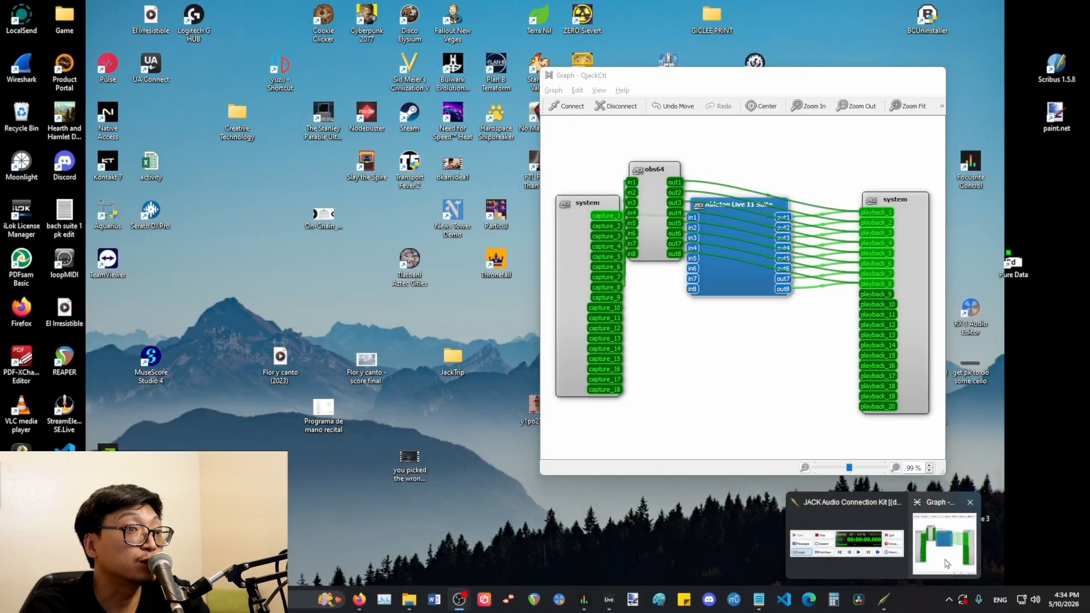
pyautogui.click(947, 564)
pyautogui.click(685, 293)
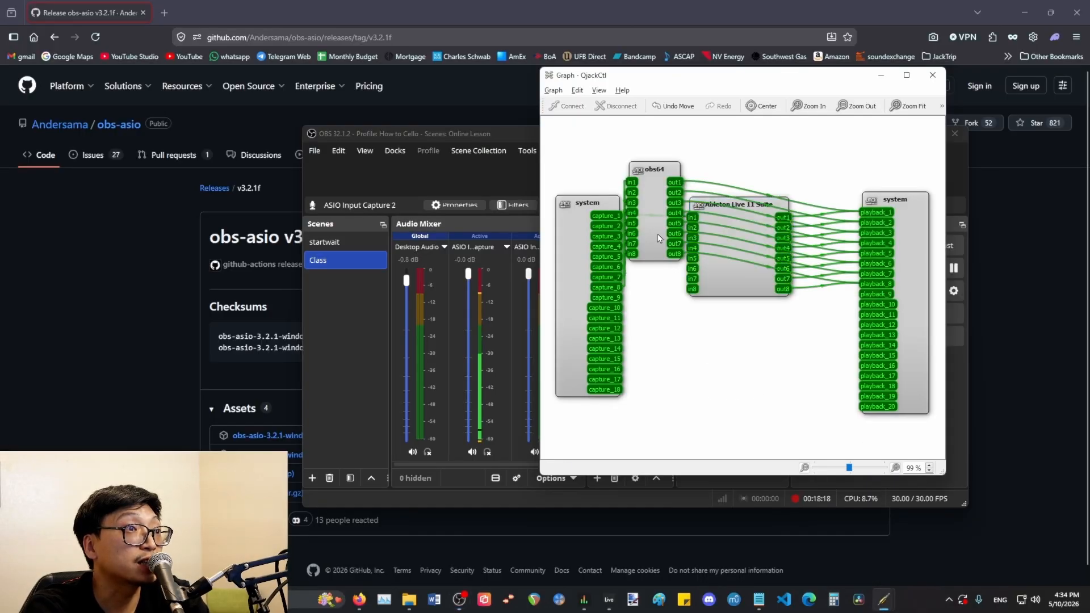
pyautogui.moveTo(659, 238); pyautogui.dragTo(746, 391)
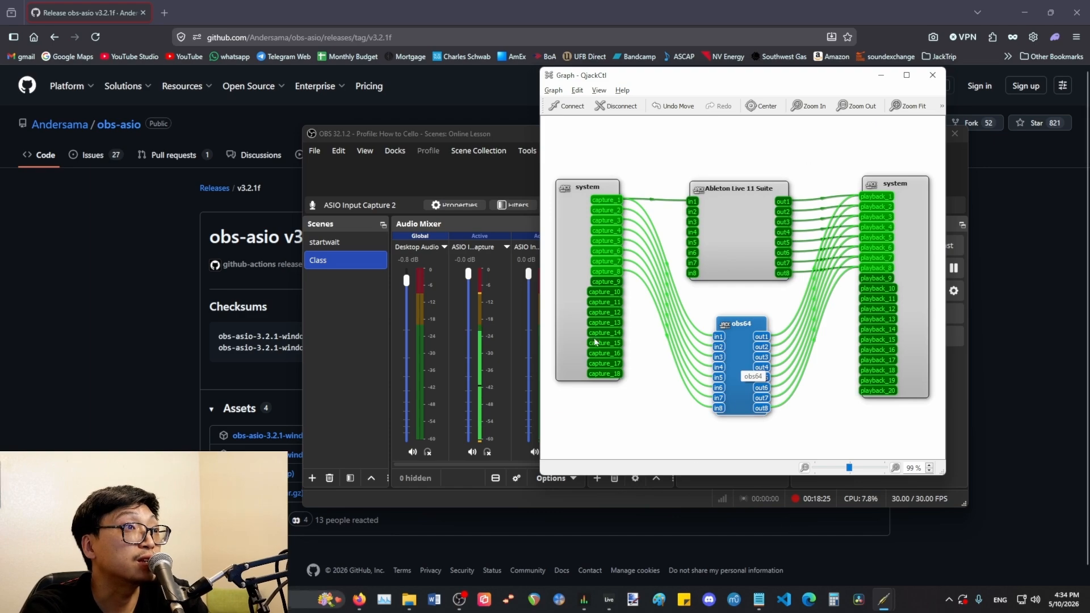
# - Disconnect the obs64 node from all system capture and playback ports
pyautogui.click(657, 416)
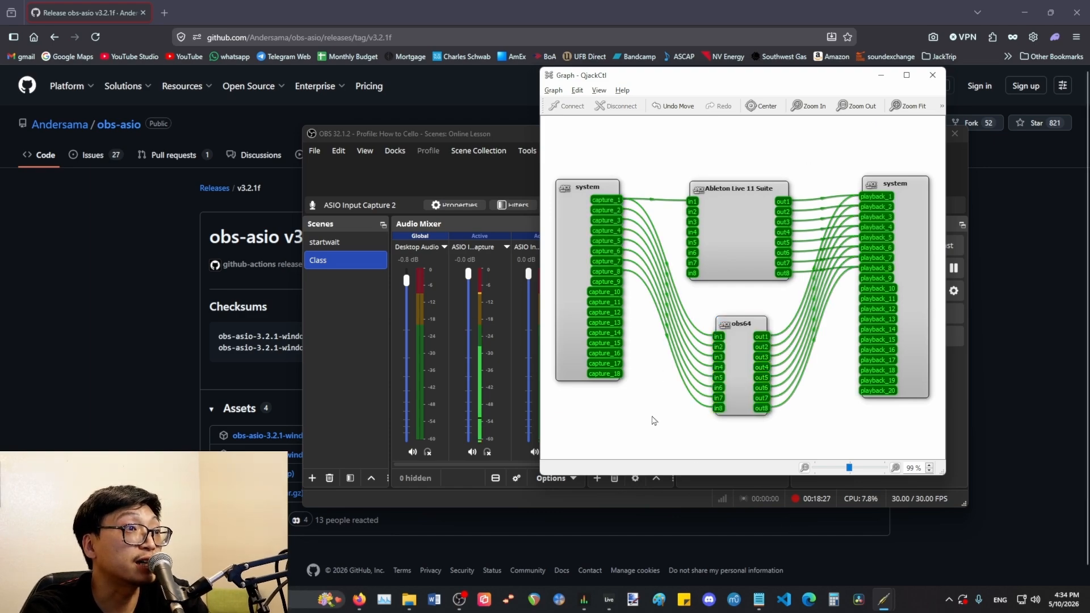
pyautogui.moveTo(652, 414); pyautogui.dragTo(623, 113)
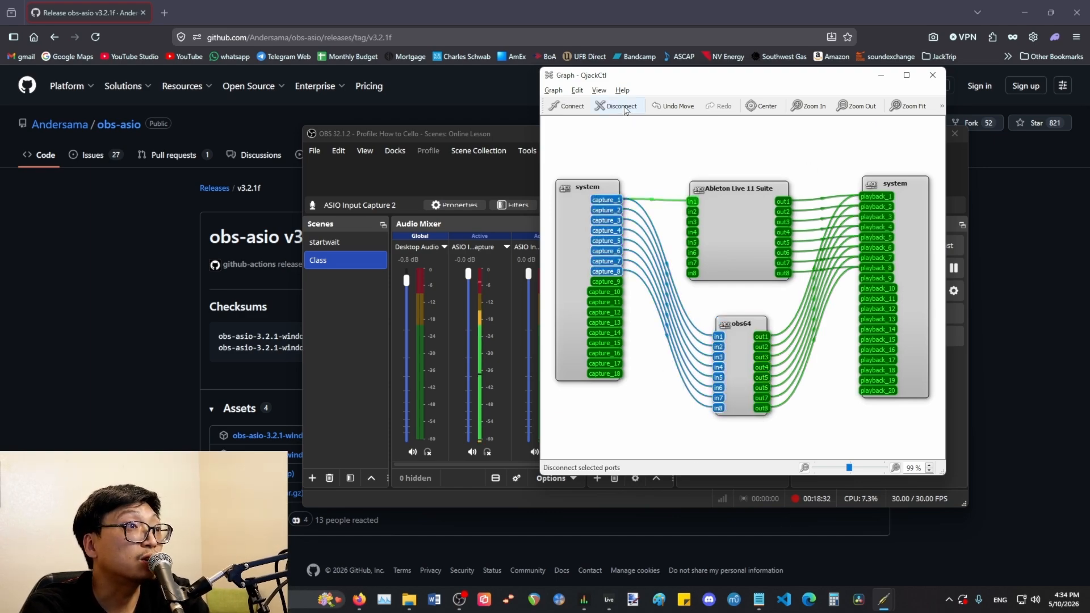
pyautogui.click(623, 106)
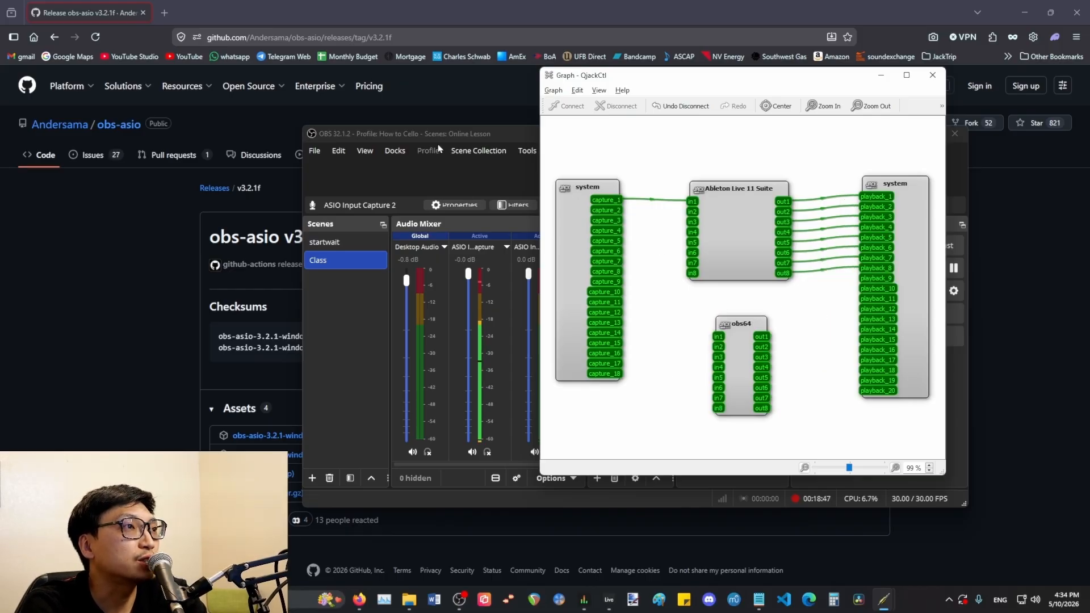
# - Switch to Ableton Live, load FunkyDrummerBreak 1.wav from the sample library into the 5 Audio track's first clip slot, and launch it
pyautogui.moveTo(608, 599)
pyautogui.click(608, 546)
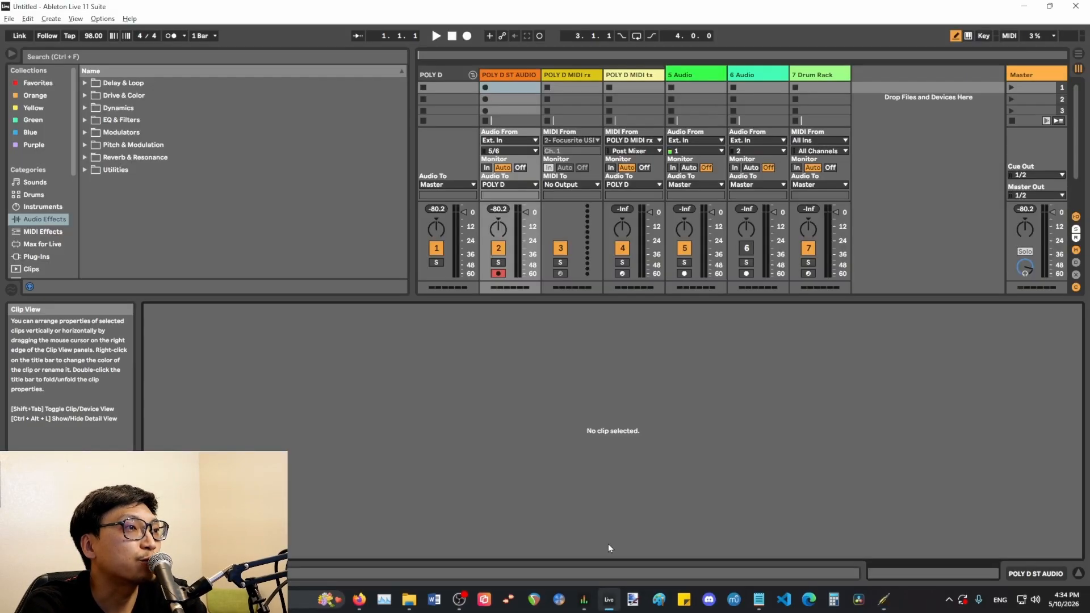
pyautogui.click(689, 274)
pyautogui.scroll(-5, 40, 170)
pyautogui.click(45, 197)
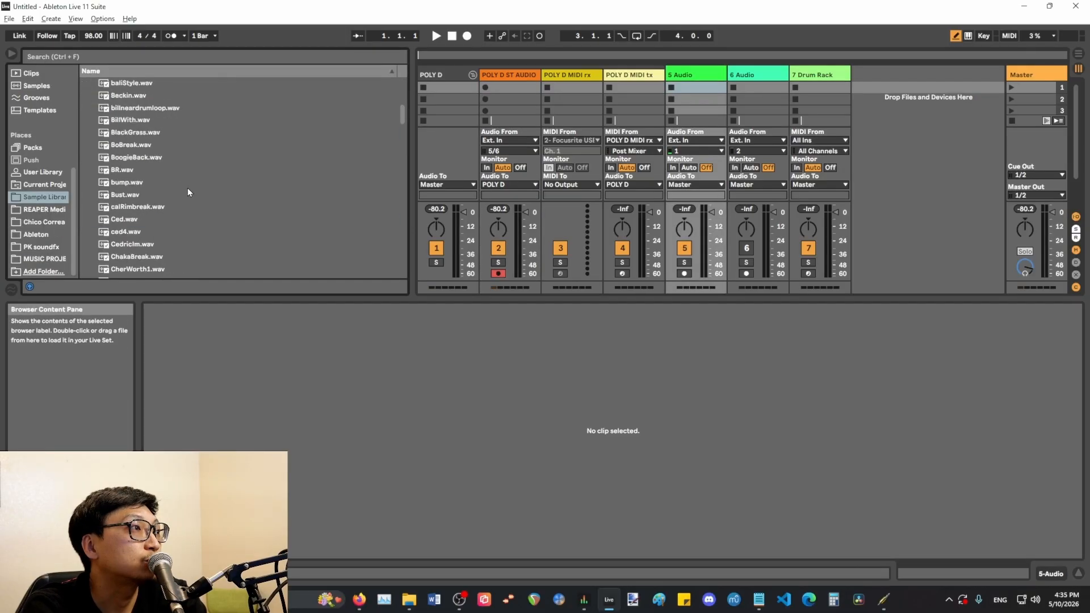
pyautogui.scroll(-3, 187, 189)
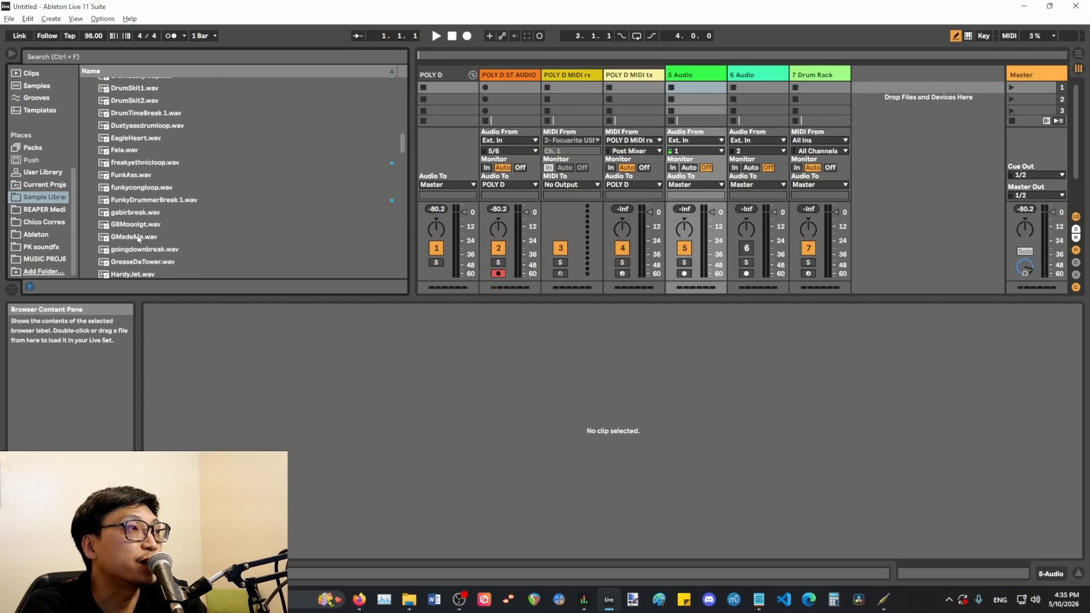
pyautogui.moveTo(154, 200); pyautogui.dragTo(696, 87)
pyautogui.click(671, 87)
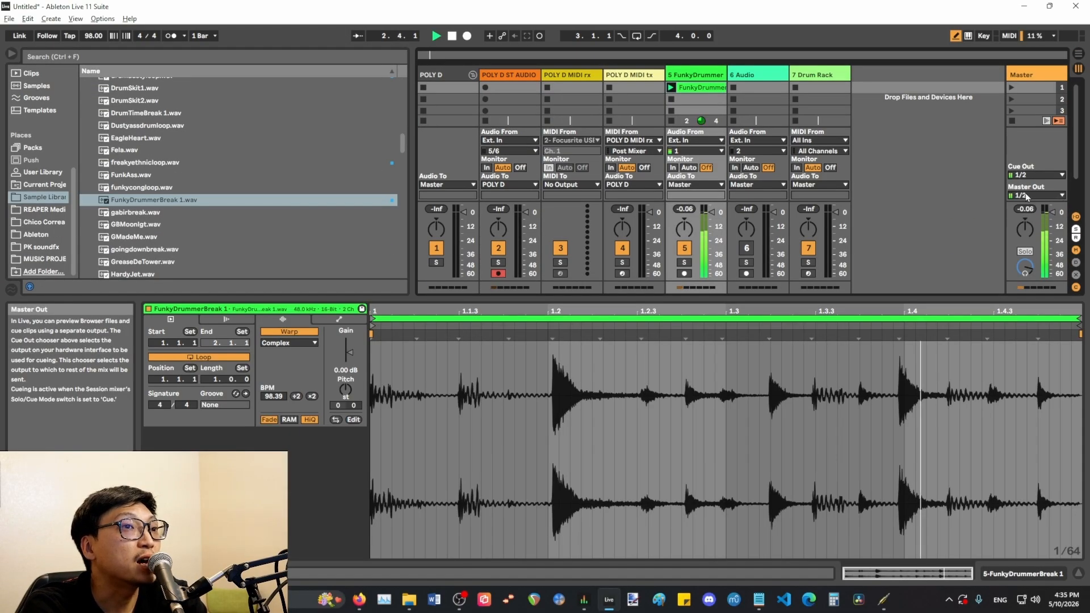
# - In the QjackCtl graph, shift obs64 toward the playback ports and connect Ableton Live's out1 to in5 and out2 to in6 of obs64
pyautogui.moveTo(883, 599)
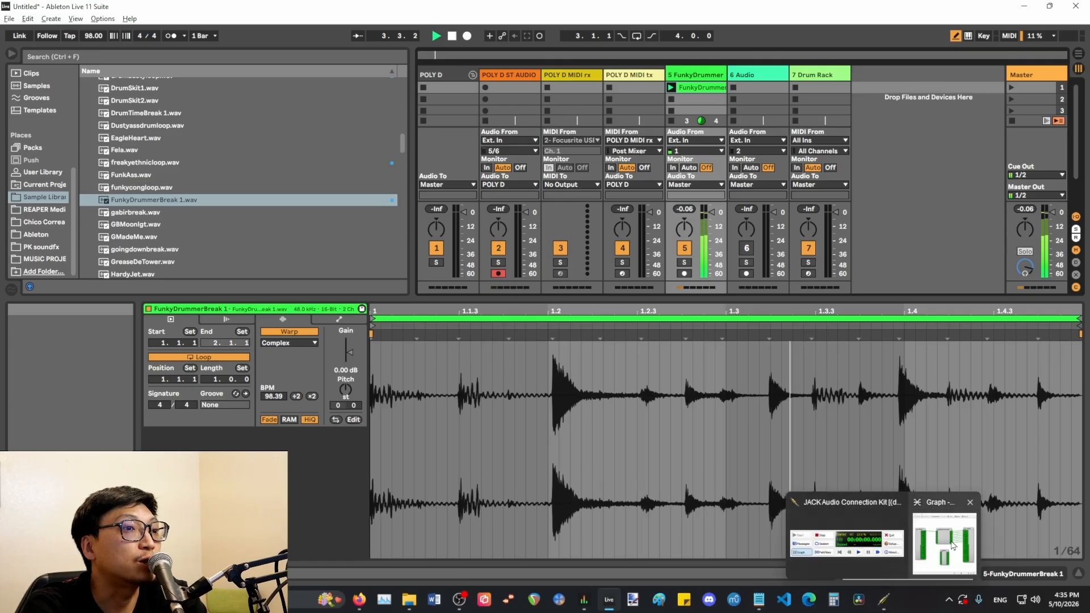
pyautogui.click(943, 542)
pyautogui.moveTo(743, 355); pyautogui.dragTo(788, 367)
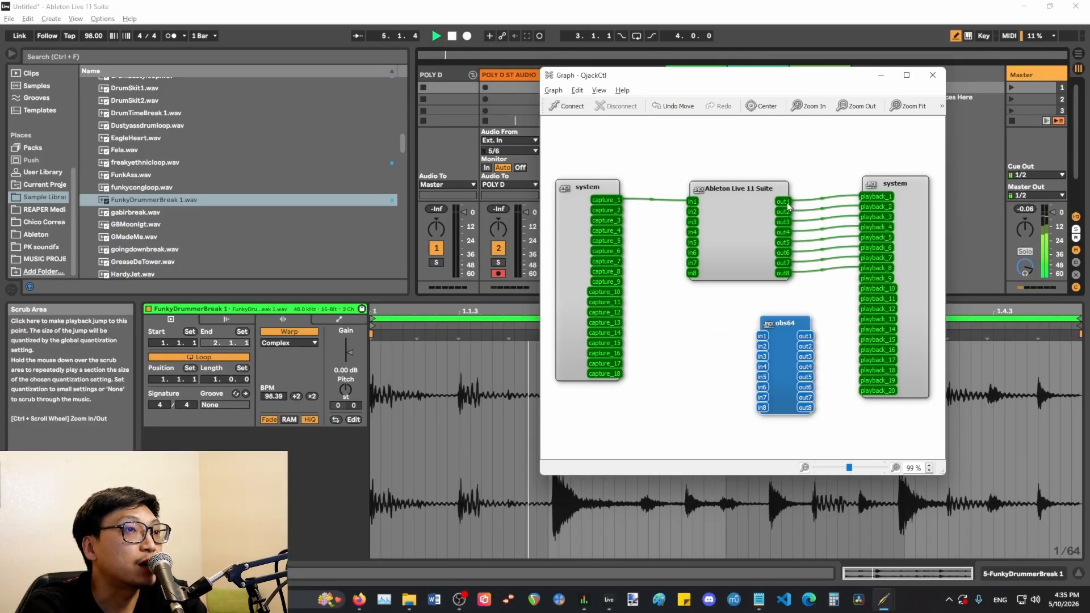
pyautogui.moveTo(784, 202); pyautogui.dragTo(761, 377)
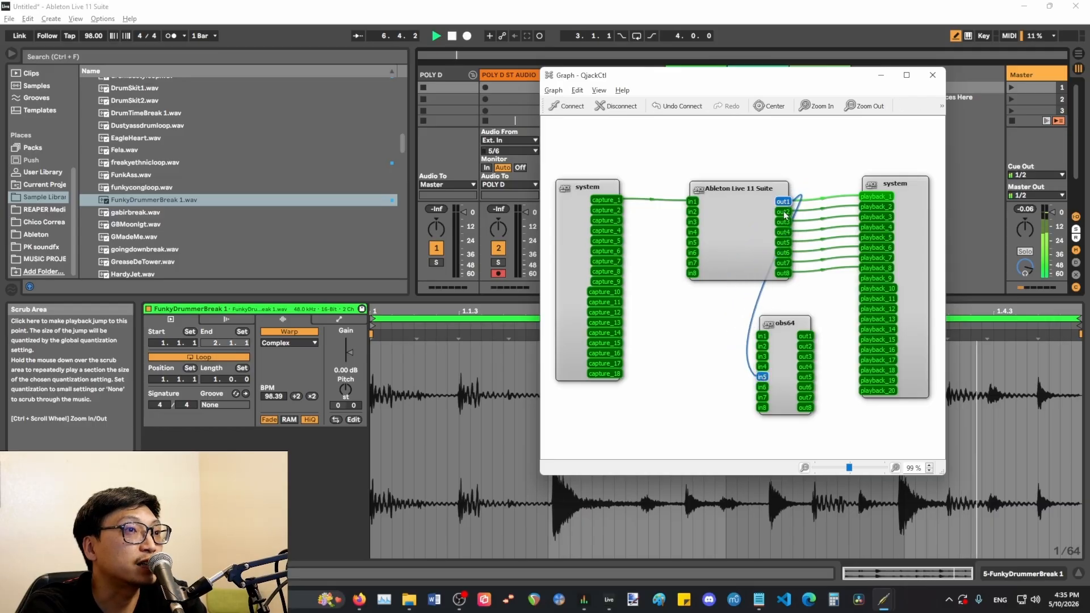
# - Switch to OBS and lower the ASIO Input Capture 2 fader to about -22 dB
pyautogui.hotkey('alt', 'Tab')
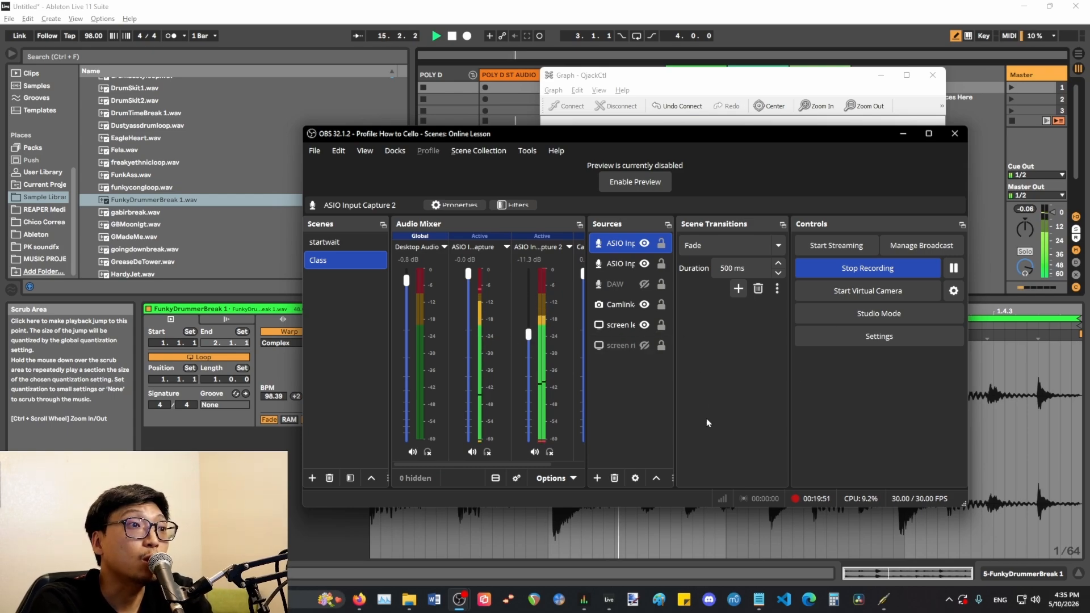
pyautogui.moveTo(529, 344); pyautogui.dragTo(529, 371)
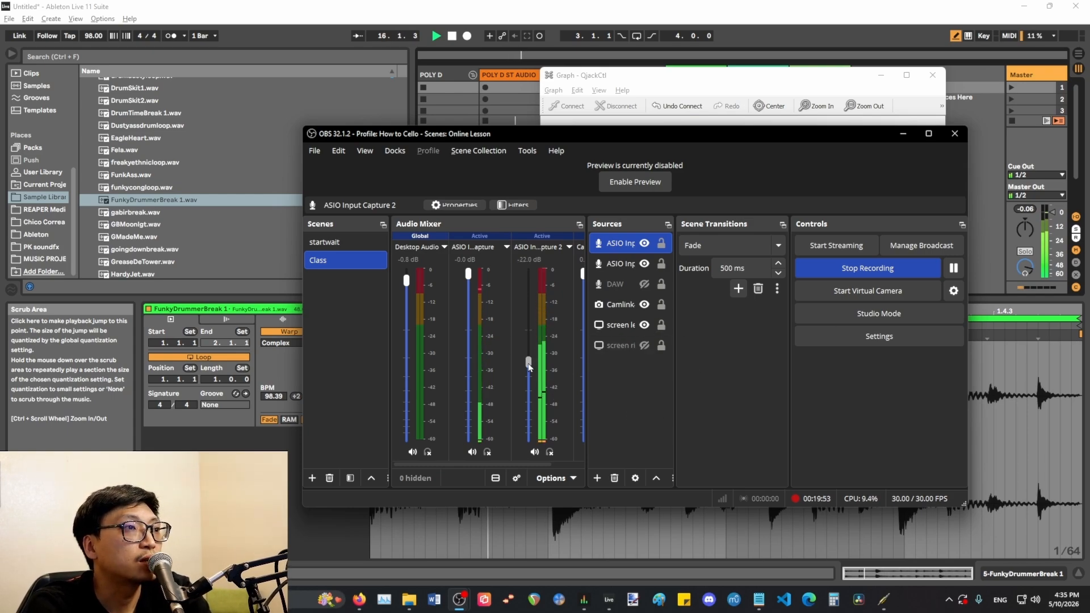
# - Move the QjackCtl graph window clear of the OBS mixer meters and disconnect Ableton Live's outputs from obs64
pyautogui.click(750, 95)
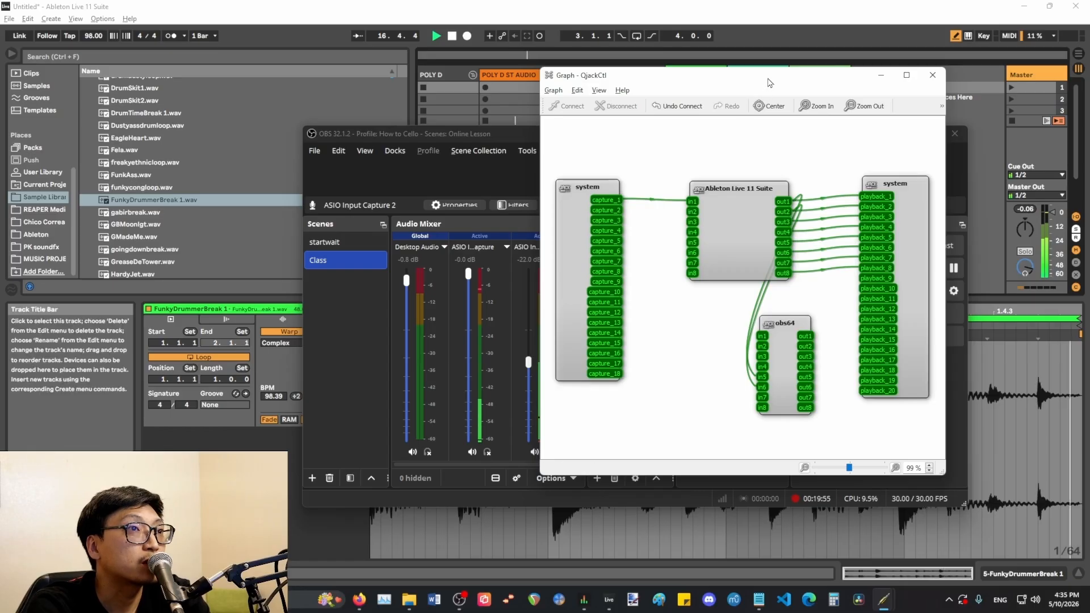
pyautogui.moveTo(772, 76); pyautogui.dragTo(801, 73)
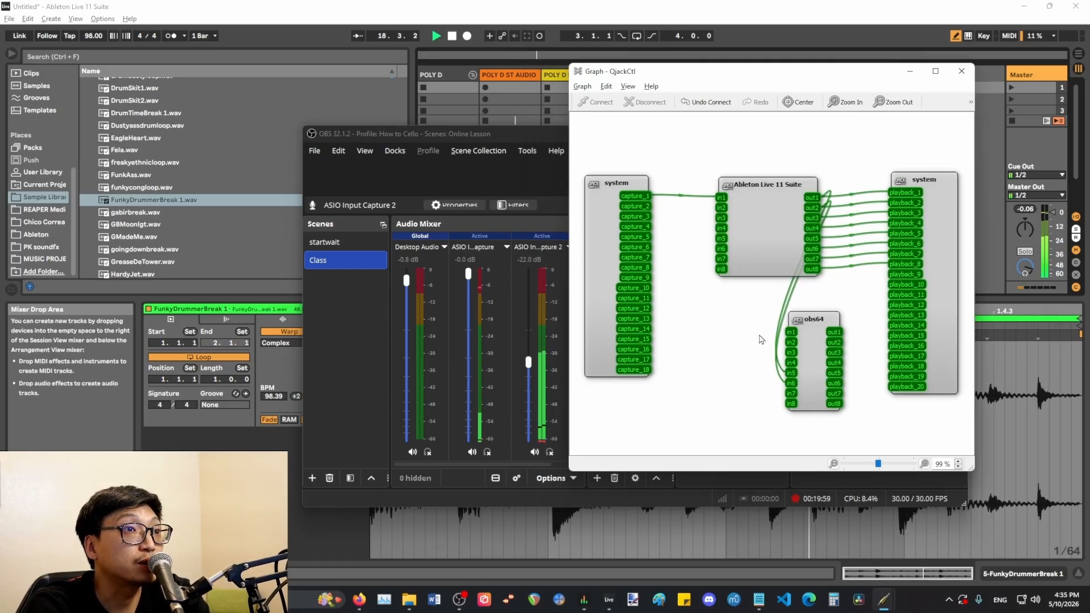
pyautogui.click(830, 194)
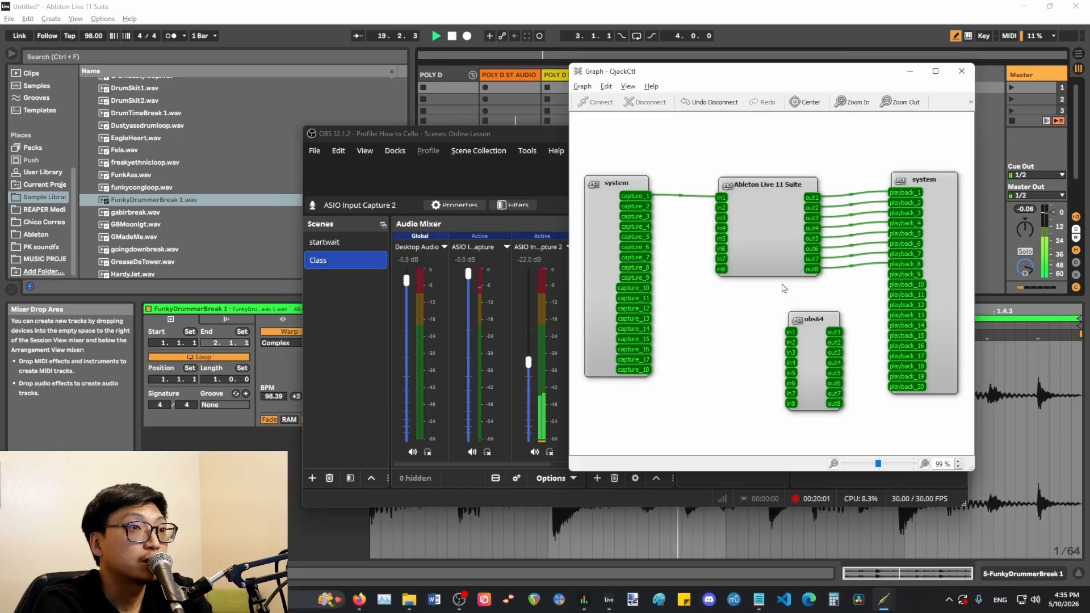
# - Switch to Ableton Live and set the Master Out to 3/4
pyautogui.click(1037, 195)
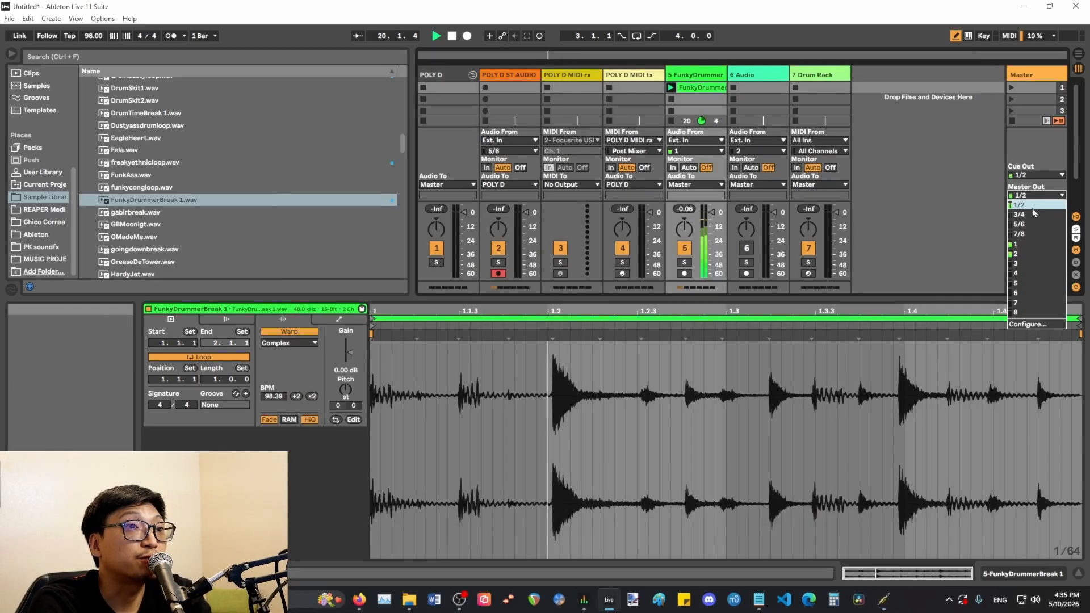
pyautogui.click(1026, 214)
# - Return to the QjackCtl graph and disconnect Ableton Live's out3 through out8 from the system playback ports
pyautogui.hotkey('alt', 'Tab')
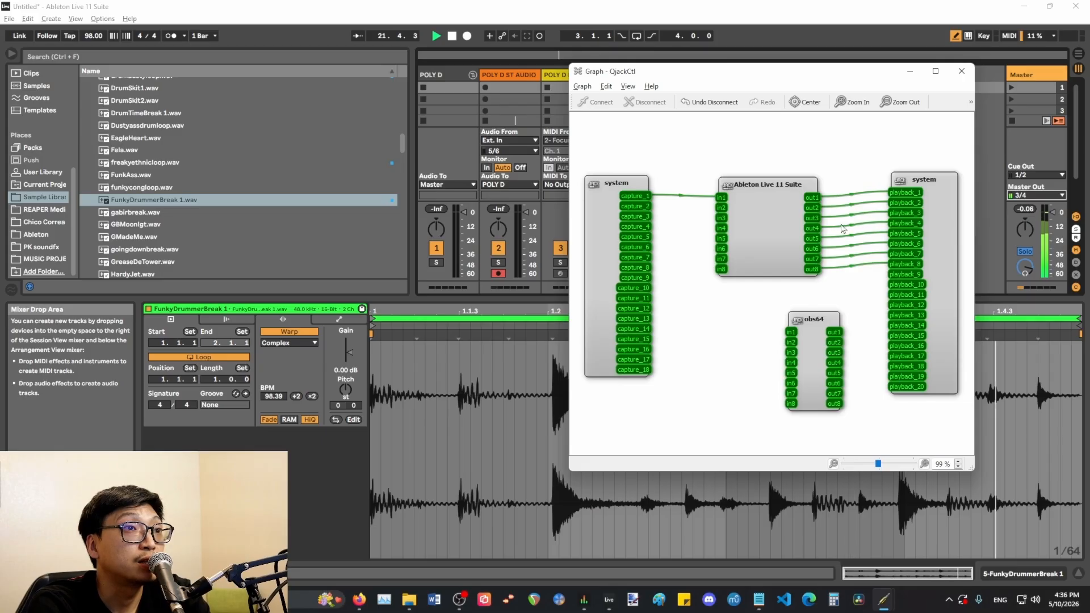
pyautogui.moveTo(856, 292); pyautogui.dragTo(862, 216)
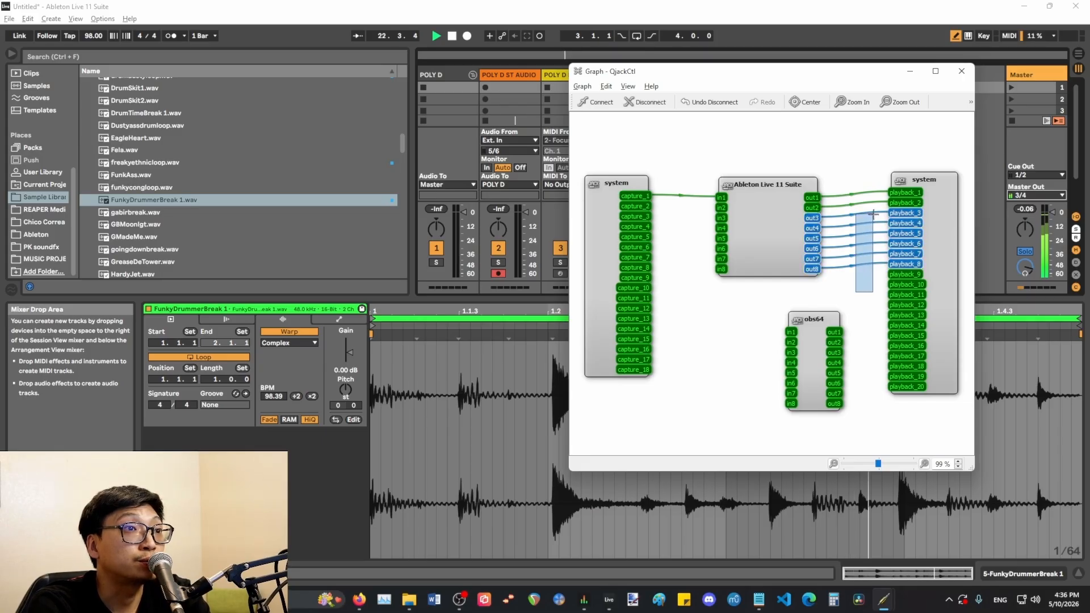
pyautogui.press('Delete')
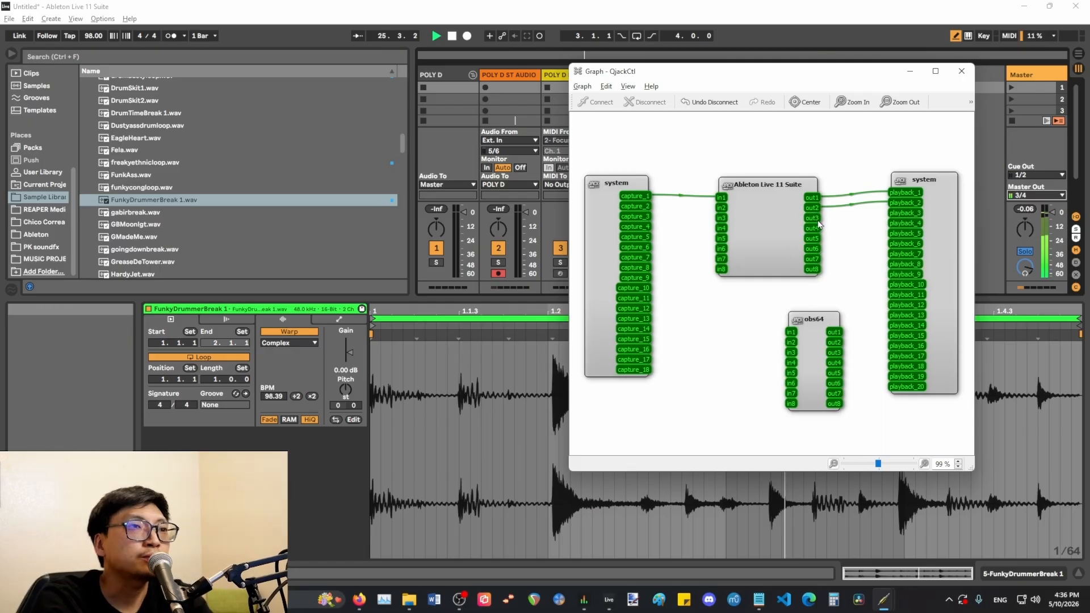
# - Connect Ableton Live's out3 and out4 to obs64's in5 and in6, and switch to OBS to check the mixer meters
pyautogui.moveTo(812, 217); pyautogui.dragTo(790, 373)
pyautogui.moveTo(812, 228); pyautogui.dragTo(791, 383)
pyautogui.hotkey('alt', 'Tab')
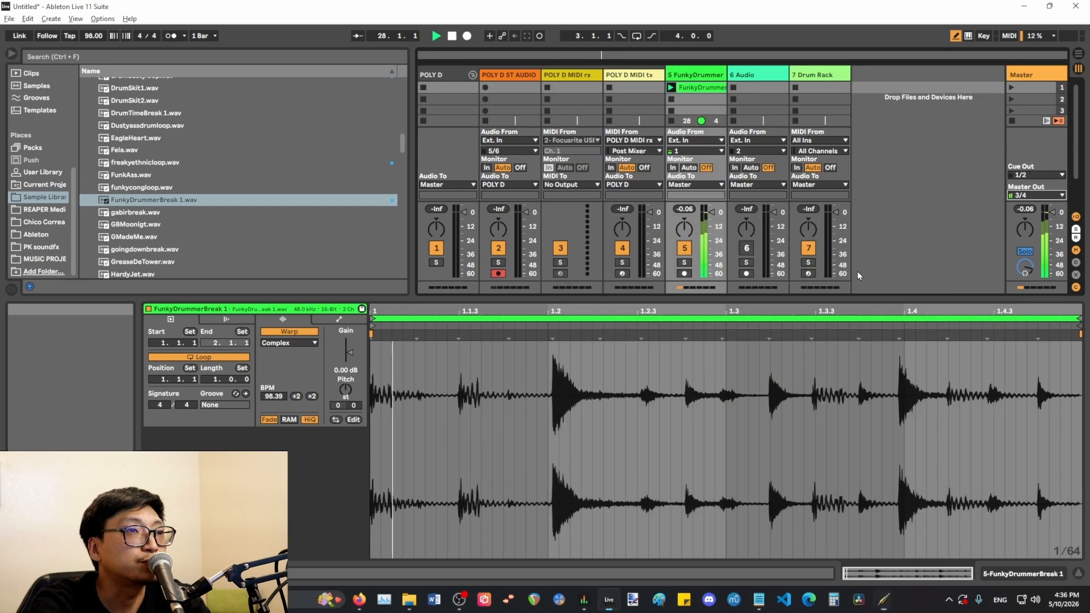
pyautogui.press('super+Tab')
pyautogui.press('Return')
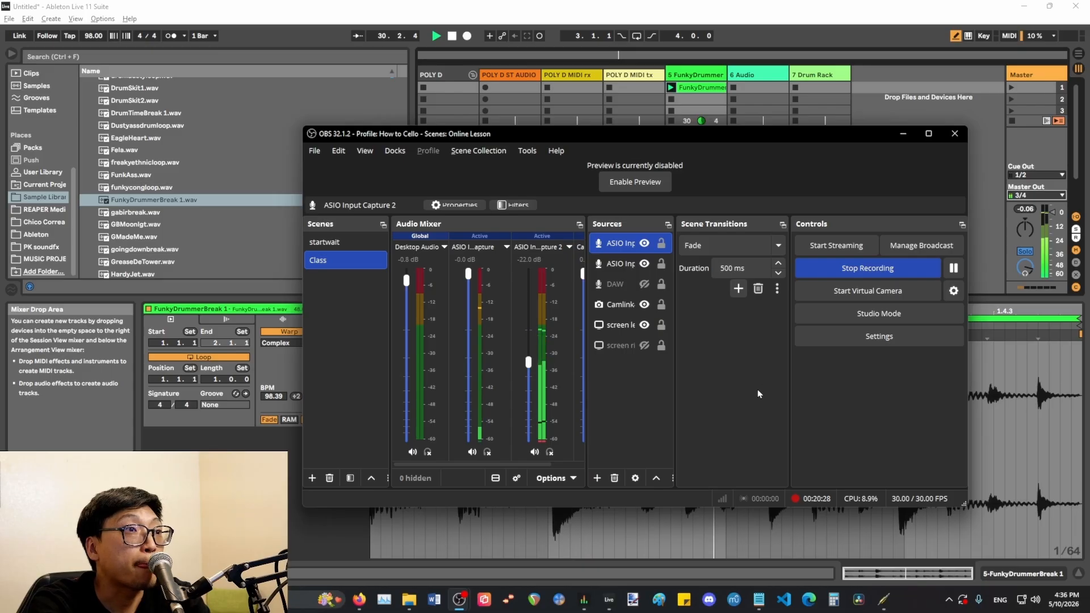
# - Return to the QjackCtl graph, clear the port selection, and bring up the OBS mixer beside it to compare levels
pyautogui.hotkey('alt', 'Tab')
pyautogui.hotkey('alt', 'Tab')
pyautogui.hotkey('alt', 'Tab')
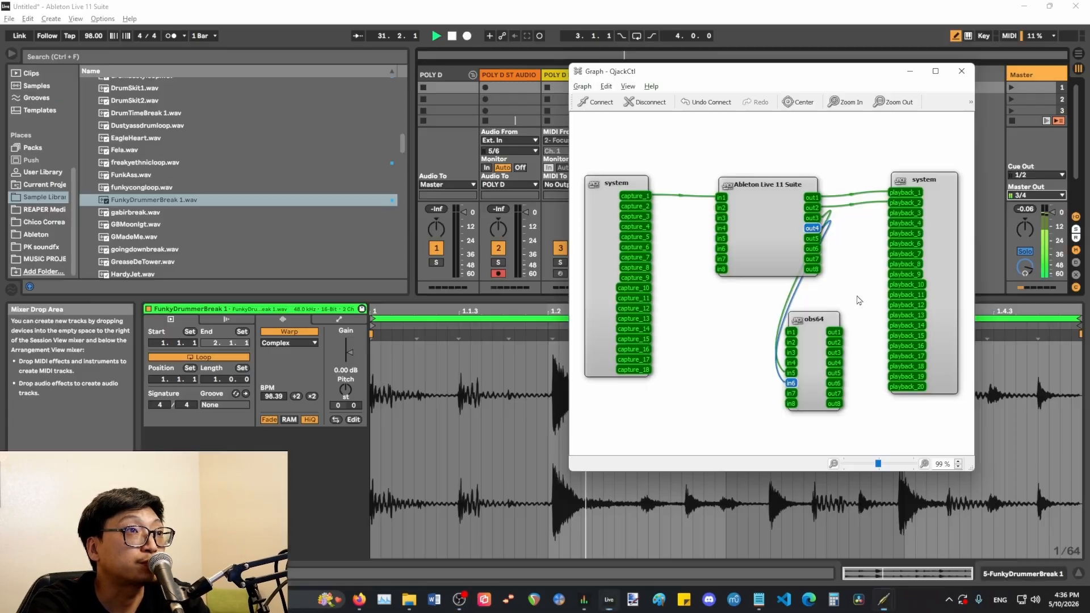
pyautogui.click(859, 252)
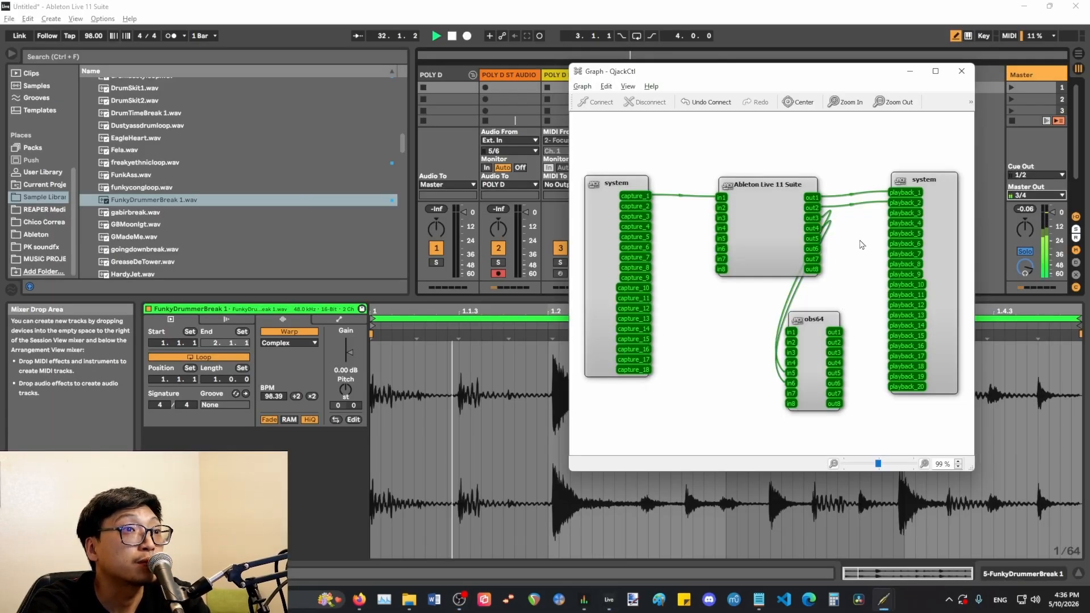
pyautogui.hotkey('alt', 'Tab')
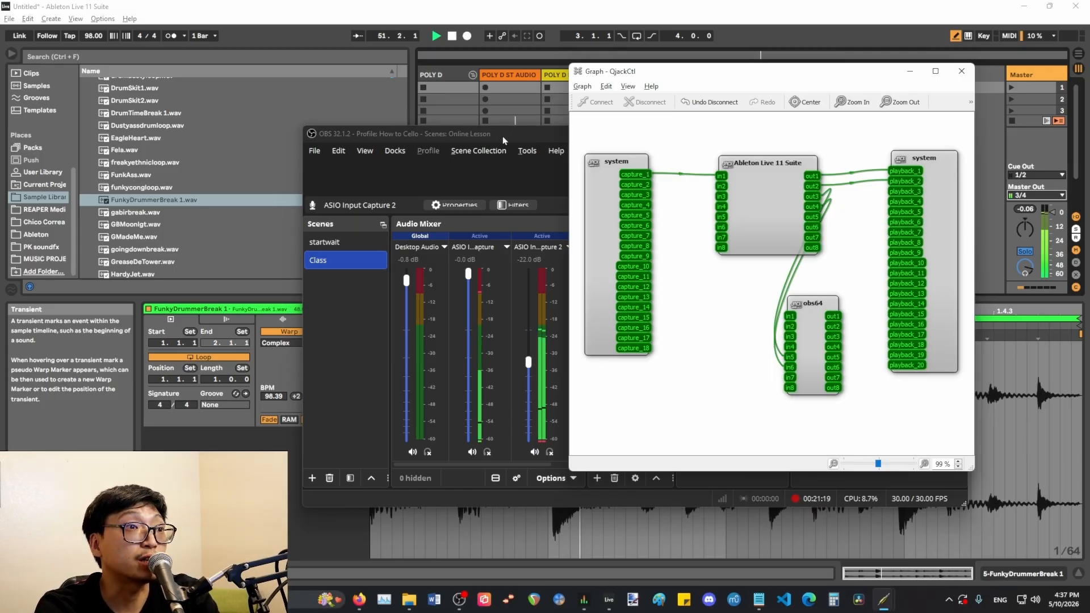
# - Zoom the QjackCtl graph to 101% and enlarge its window to fit both system nodes
pyautogui.click(559, 176)
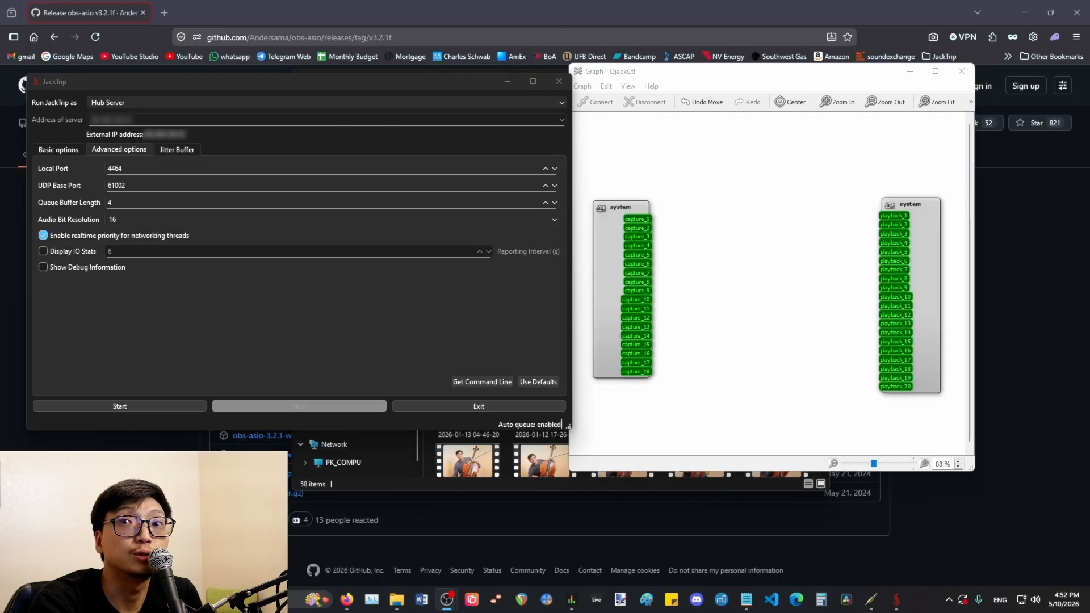
pyautogui.click(765, 338)
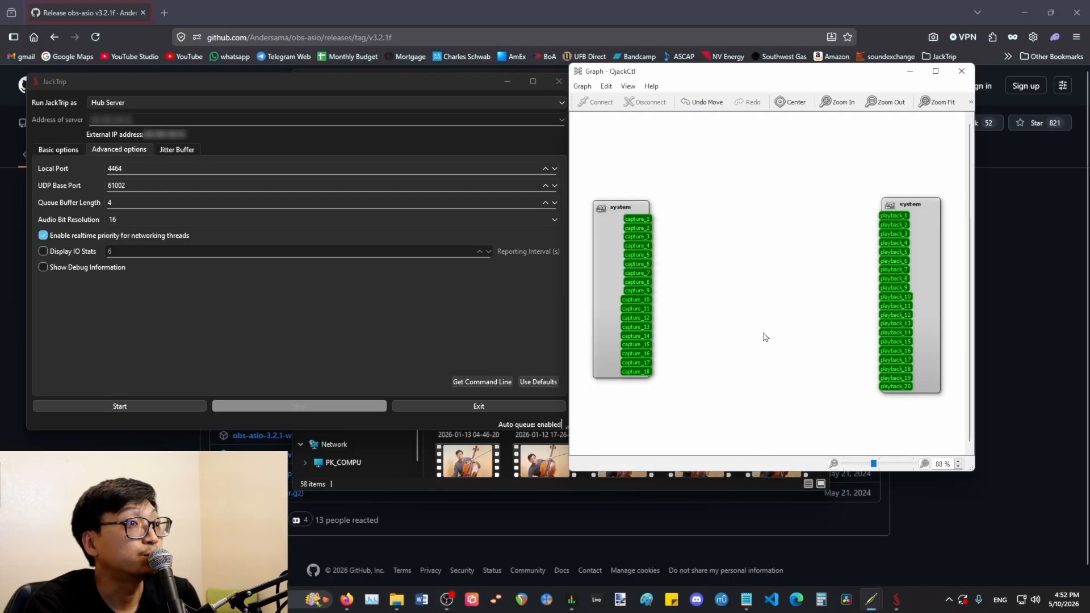
pyautogui.moveTo(874, 465); pyautogui.dragTo(880, 469)
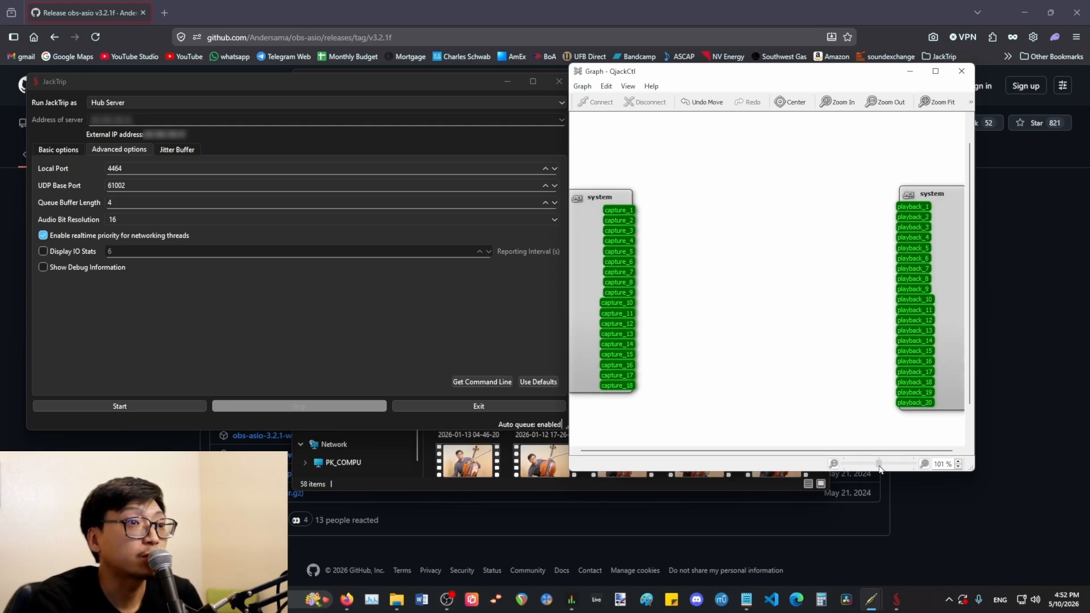
pyautogui.moveTo(973, 471); pyautogui.dragTo(1029, 483)
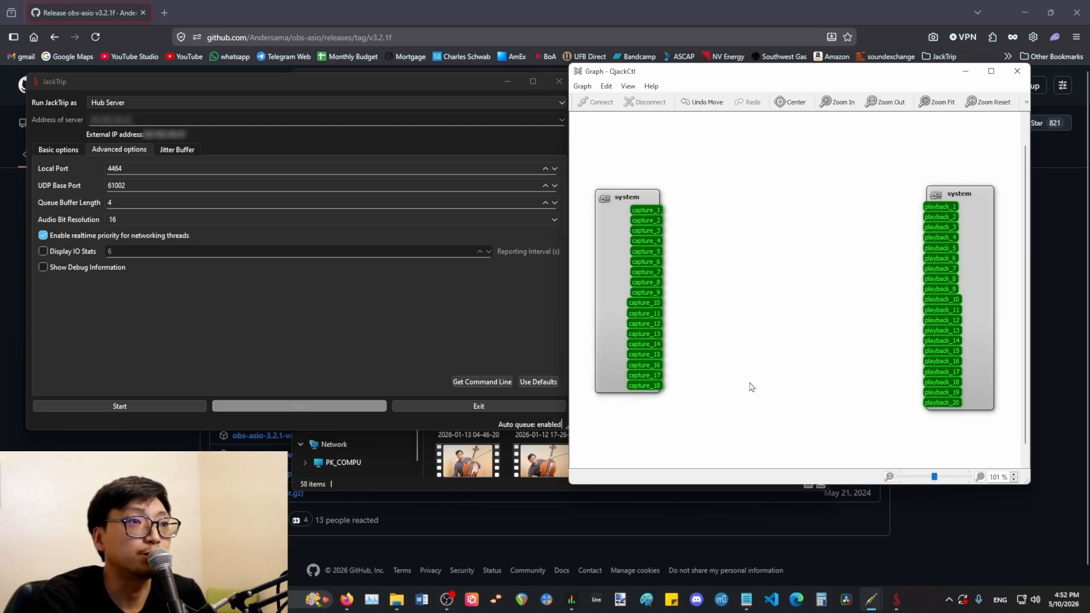
pyautogui.click(353, 320)
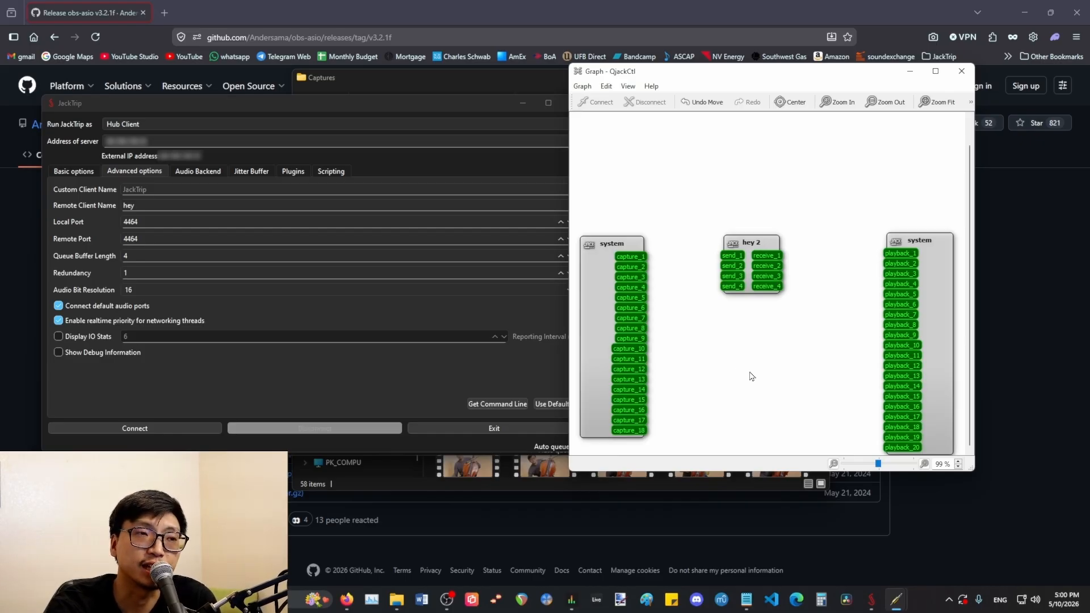
# - Select the hey 2 client in the graph to examine its send and receive ports, and clear the selection
pyautogui.click(749, 248)
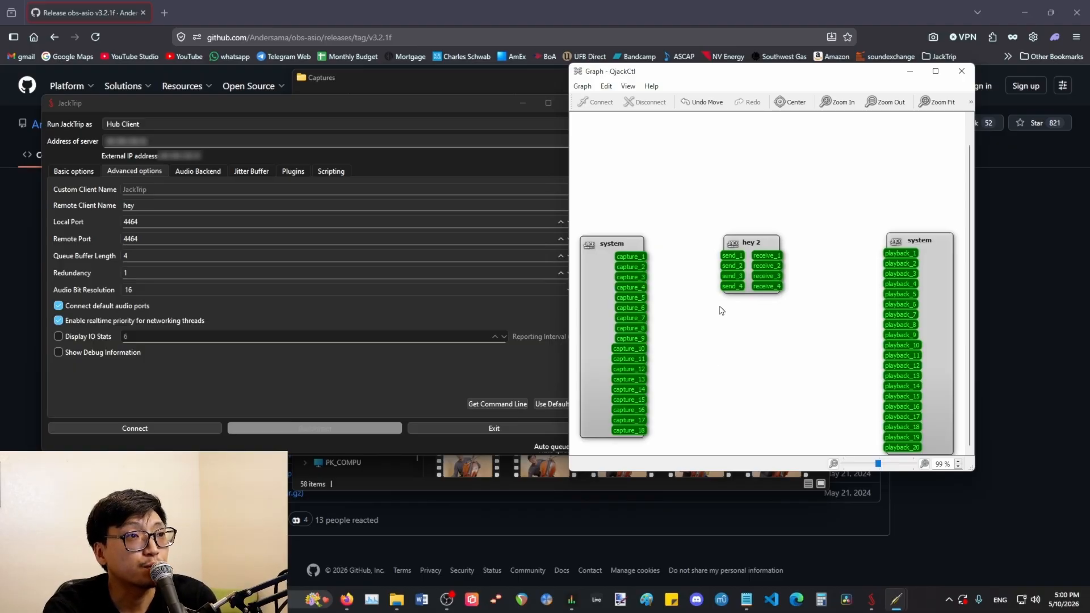
pyautogui.click(748, 251)
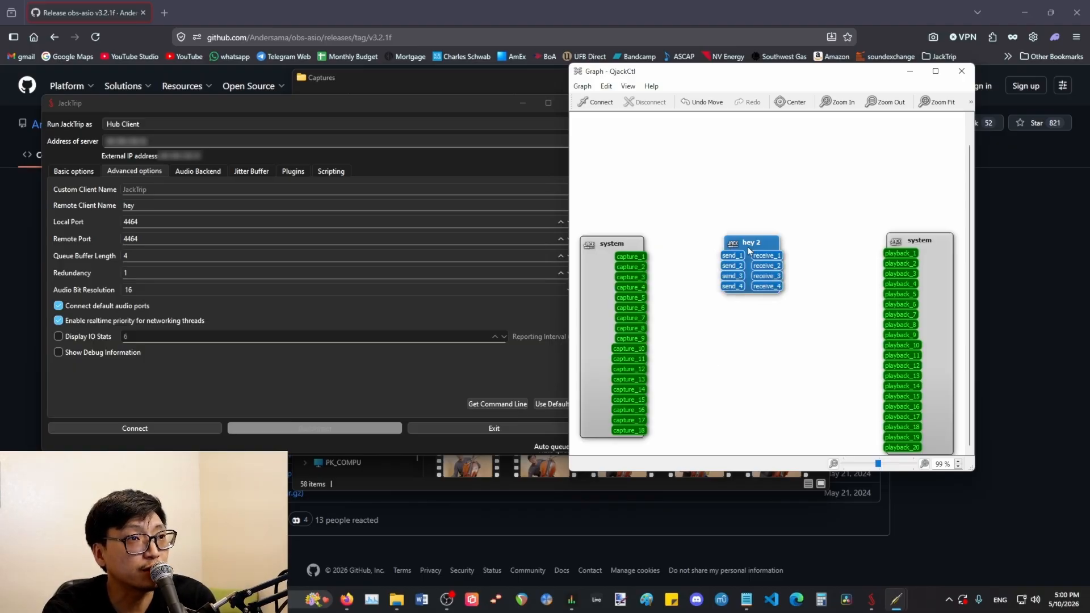
pyautogui.click(752, 369)
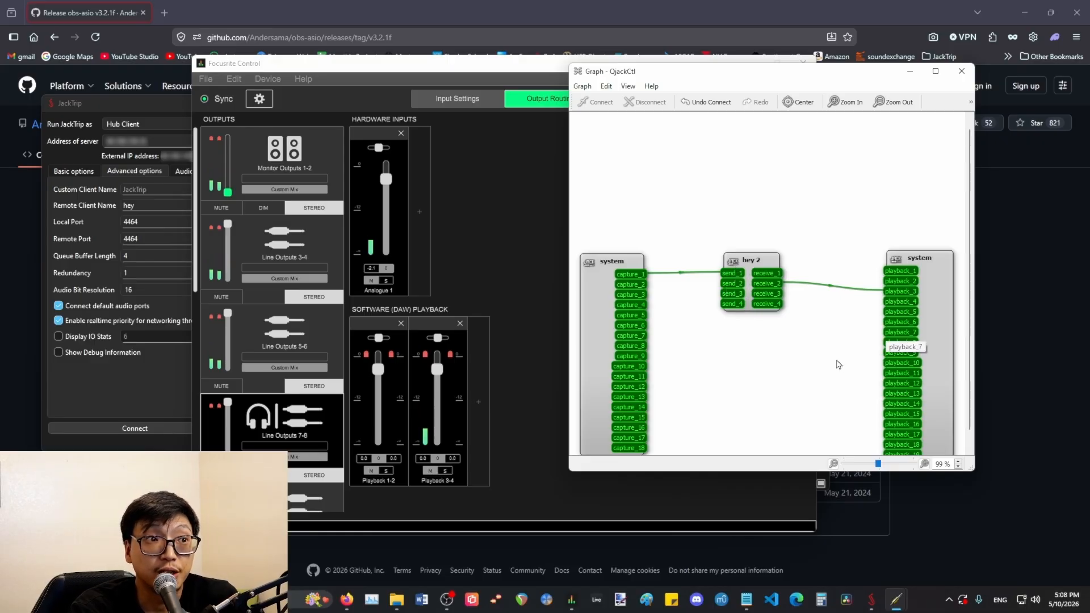
# - Trace hey 2's loopback from receive_1 to its send ports and its receive_2 link to system playback_3
pyautogui.scroll(-1, 834, 356)
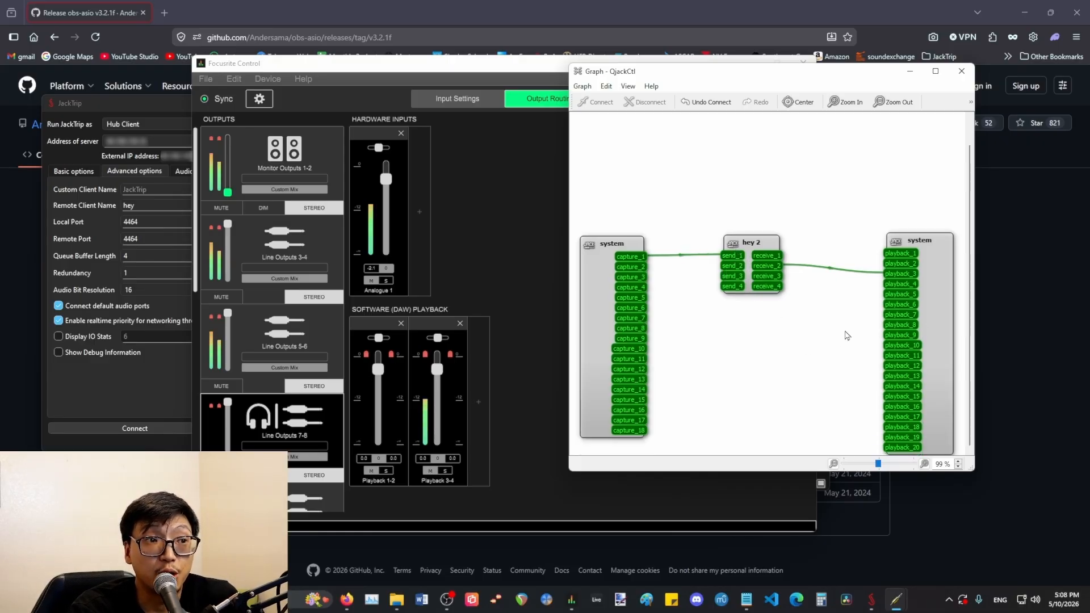
pyautogui.click(772, 255)
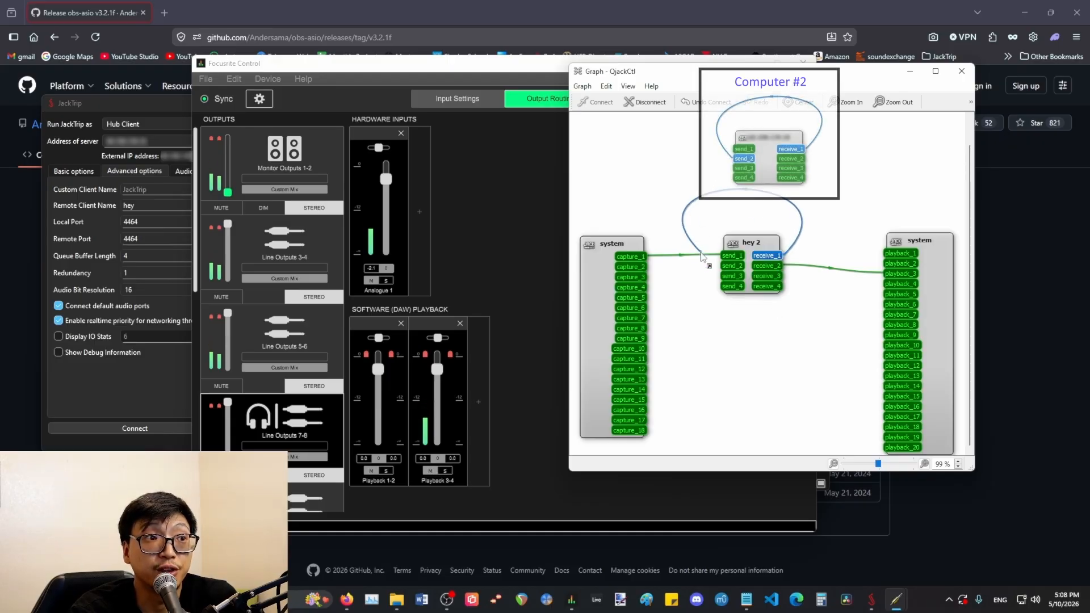
pyautogui.moveTo(707, 263); pyautogui.dragTo(795, 209)
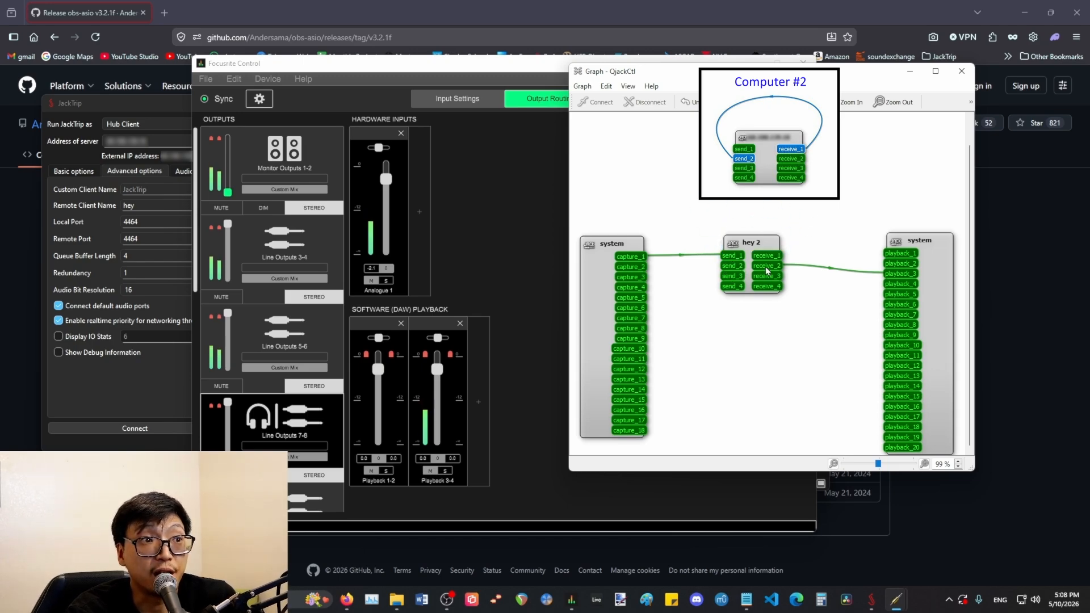
pyautogui.moveTo(776, 267); pyautogui.dragTo(896, 279)
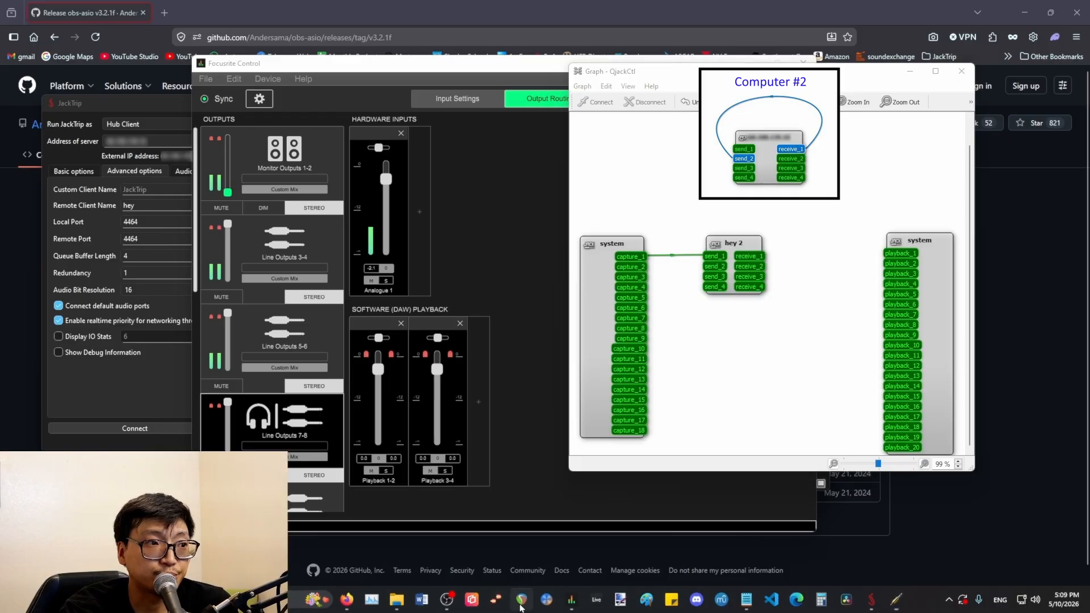
# - Switch to REAPER, open its audio device preferences, and confirm JackRouter as the ASIO driver
pyautogui.hotkey('alt', 'Tab')
pyautogui.hotkey('ctrl', 'p')
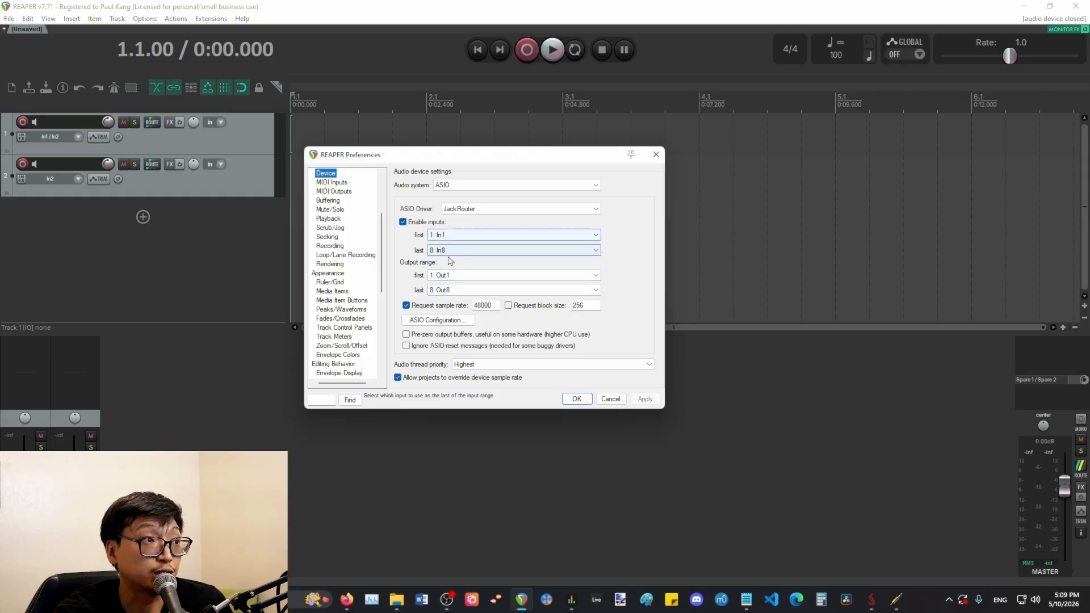
pyautogui.click(576, 399)
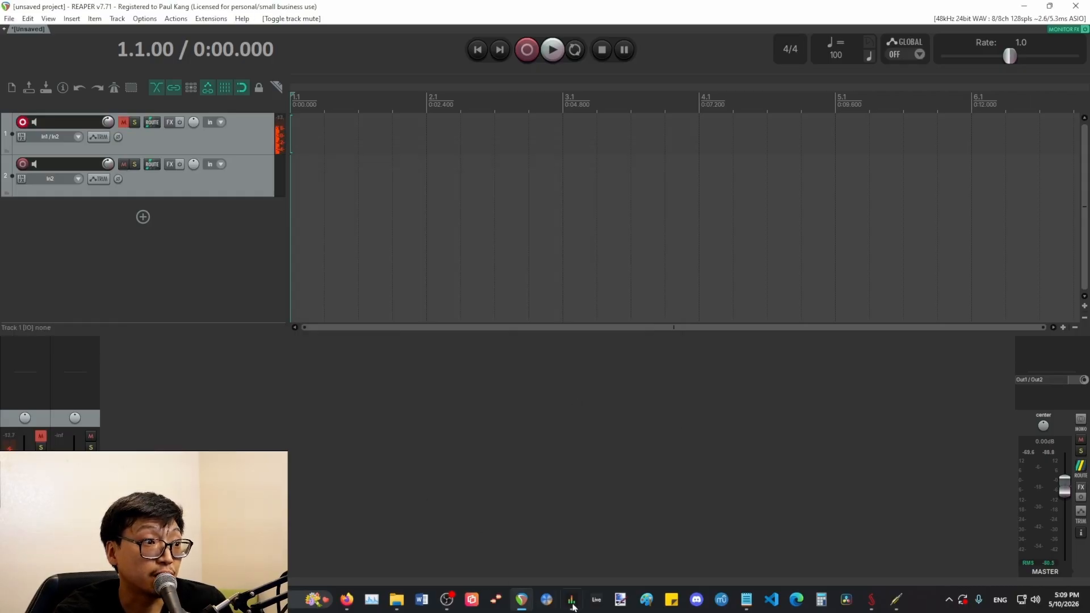
# - Switch to the QjackCtl graph and connect hey 2's receive_2 to reaper's in1
pyautogui.moveTo(895, 599)
pyautogui.click(959, 536)
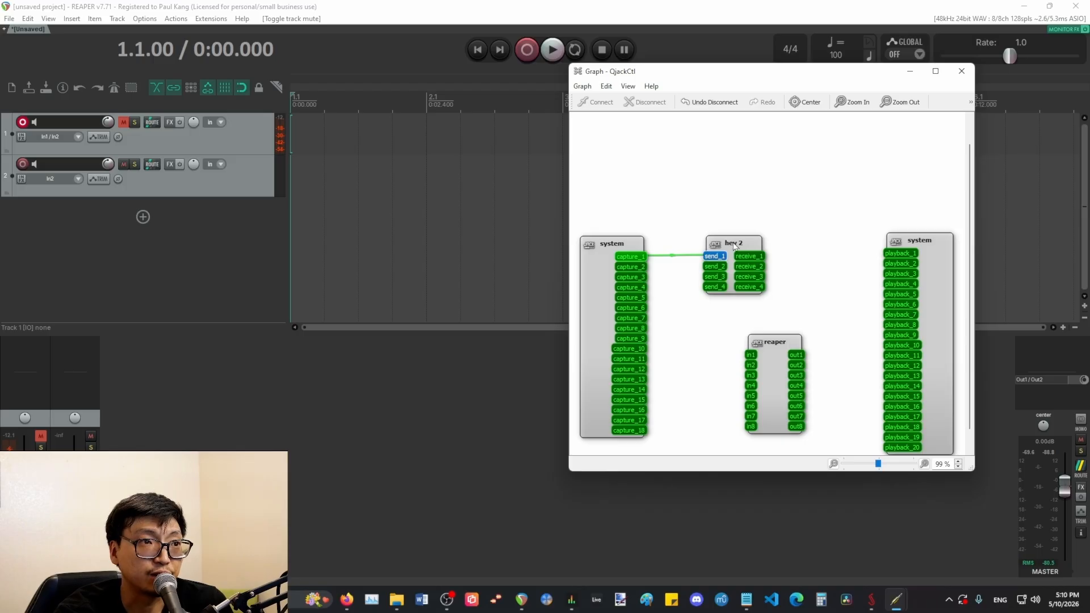
pyautogui.click(732, 242)
pyautogui.click(817, 260)
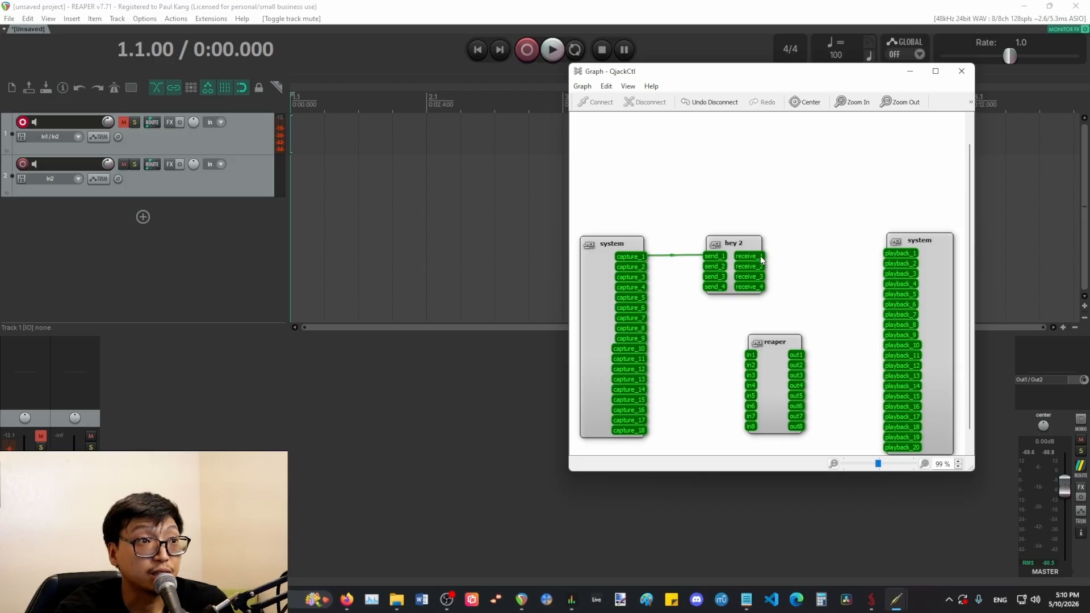
pyautogui.moveTo(761, 260); pyautogui.dragTo(718, 273)
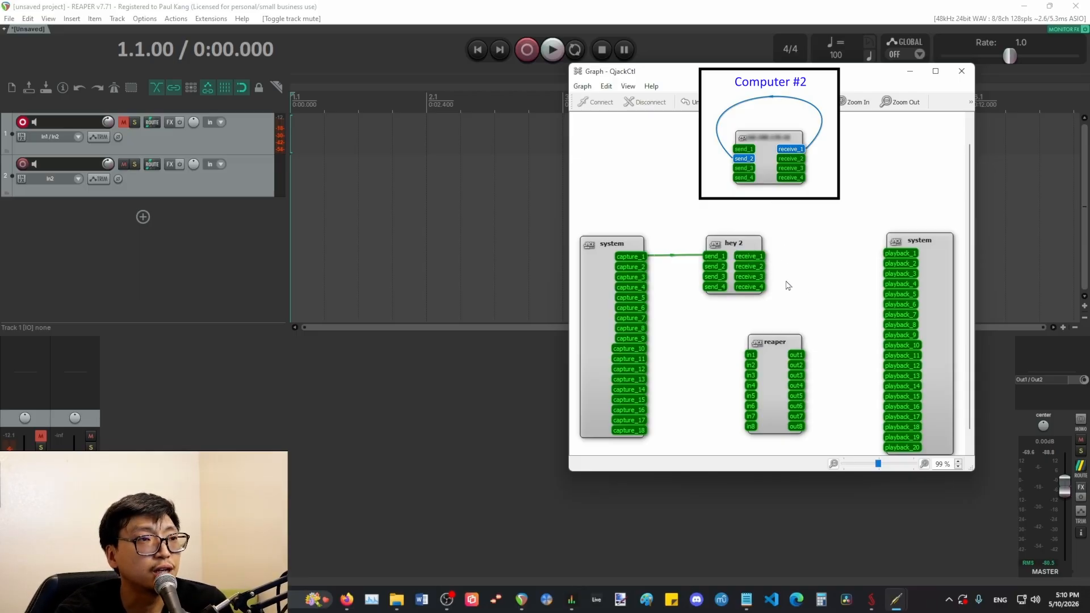
pyautogui.moveTo(760, 269); pyautogui.dragTo(749, 358)
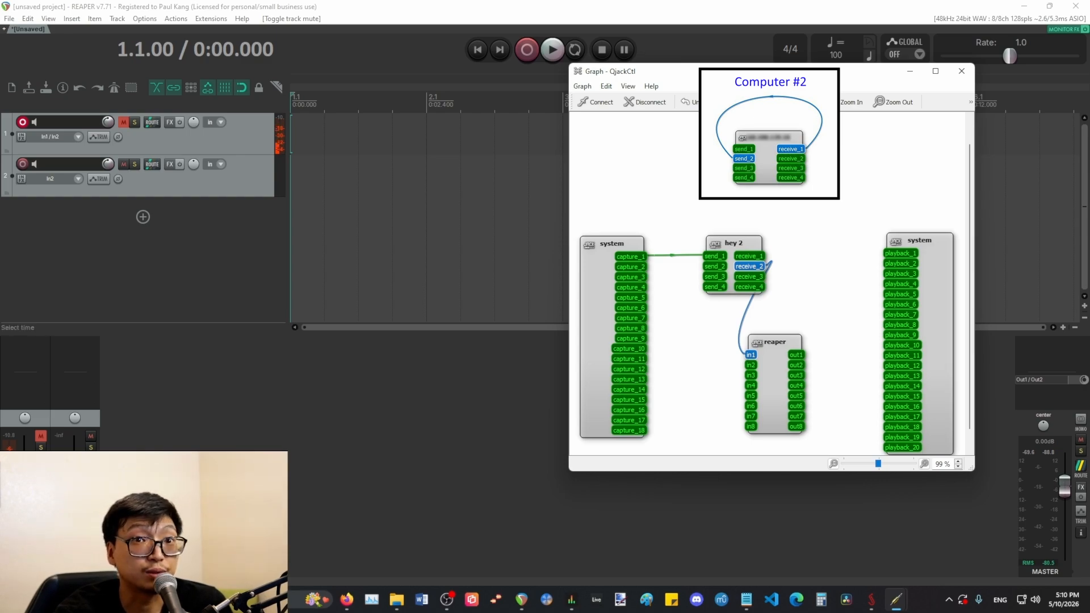
# - Switch to REAPER and set track 1's input to mono In1
pyautogui.click(10, 498)
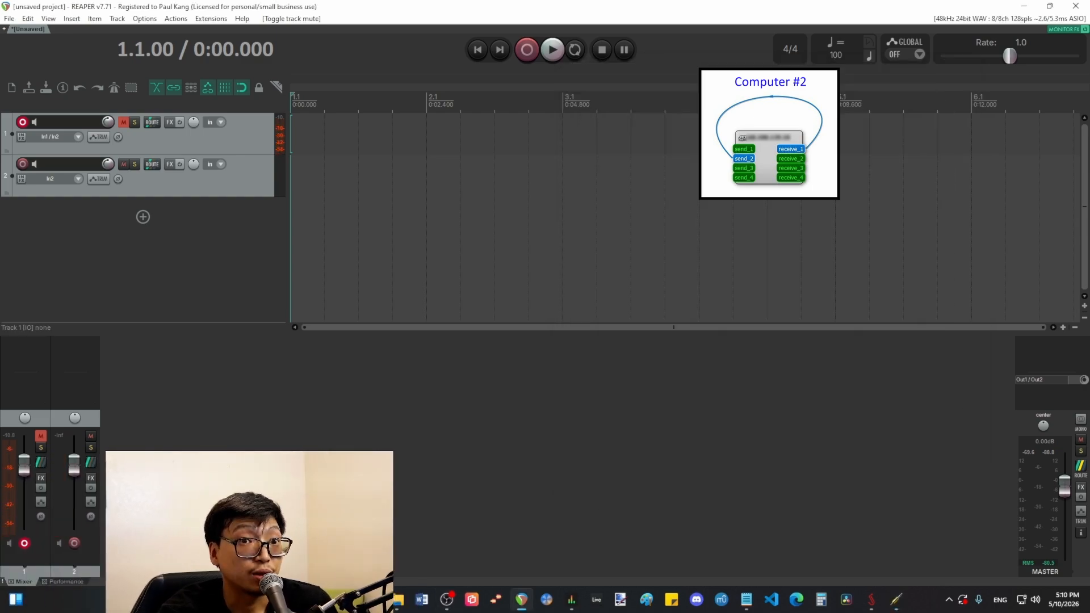
pyautogui.rightClick(10, 498)
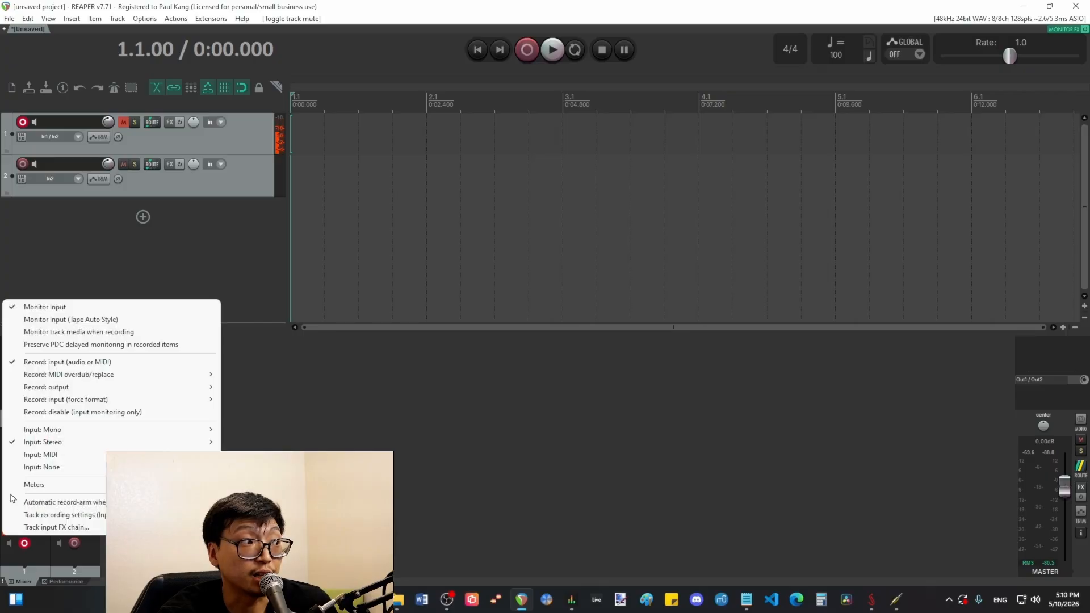
pyautogui.moveTo(113, 429)
pyautogui.click(250, 431)
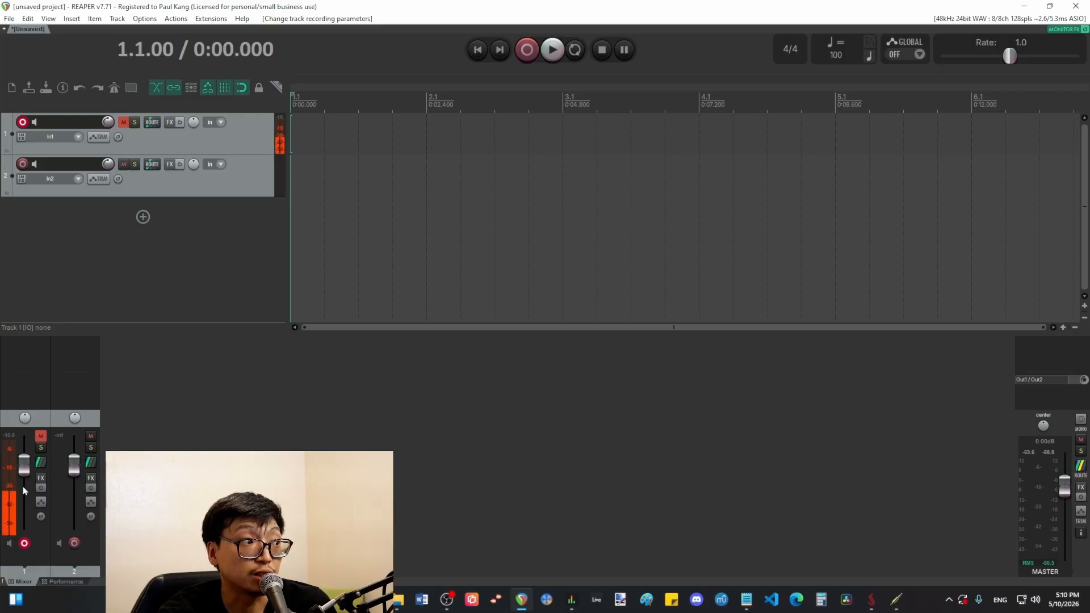
# - Lower track 1's volume to about -13.2 dB and unmute the track
pyautogui.moveTo(27, 474); pyautogui.dragTo(25, 478)
pyautogui.click(43, 440)
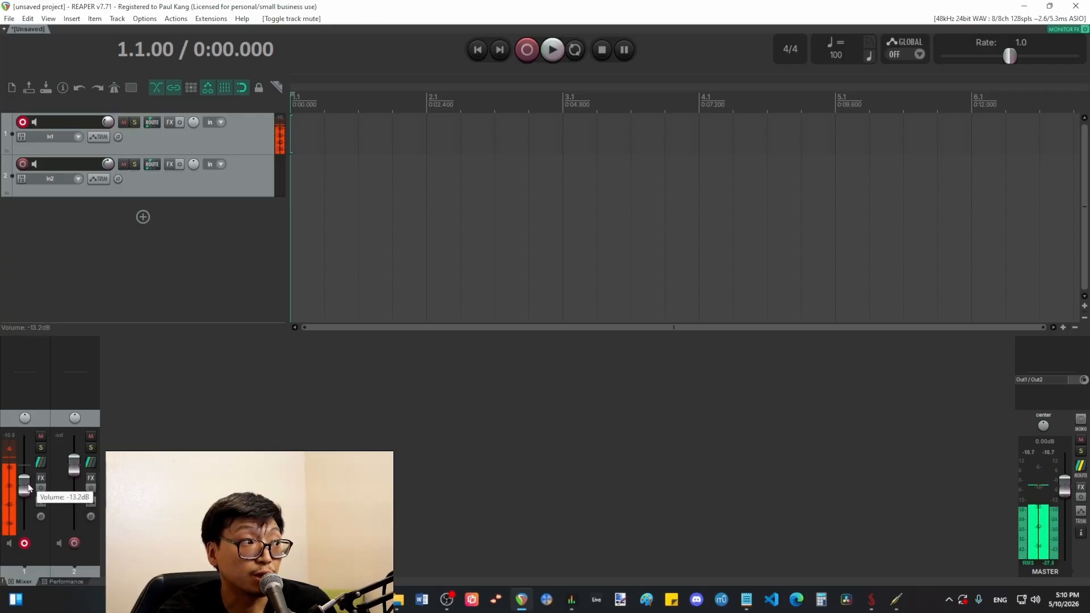
# - Disarm and re-arm track 1 for recording, and turn off its input monitoring
pyautogui.click(25, 545)
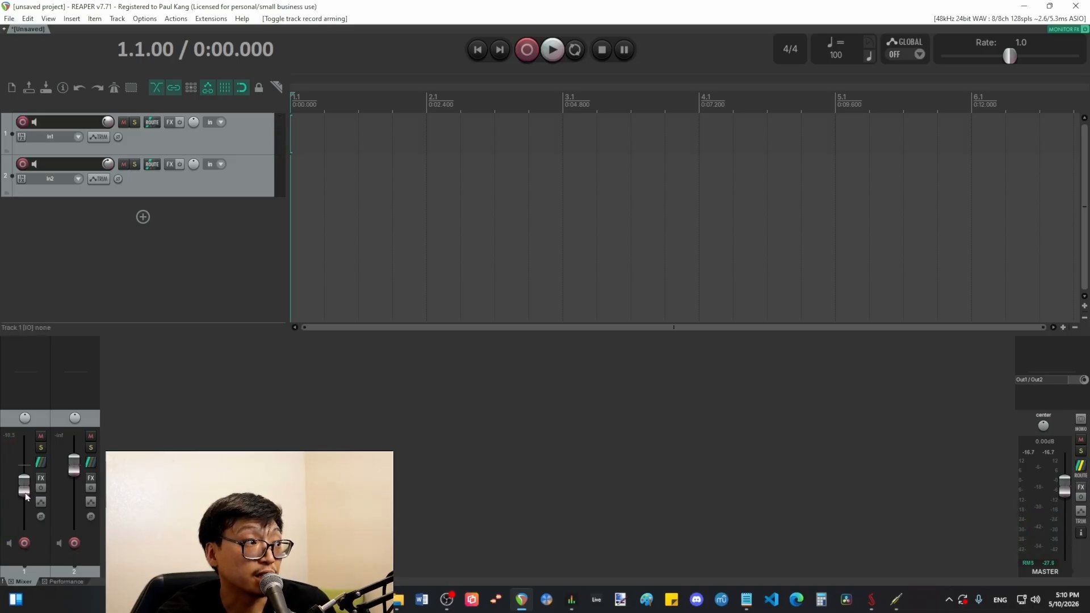
pyautogui.click(25, 543)
pyautogui.click(9, 544)
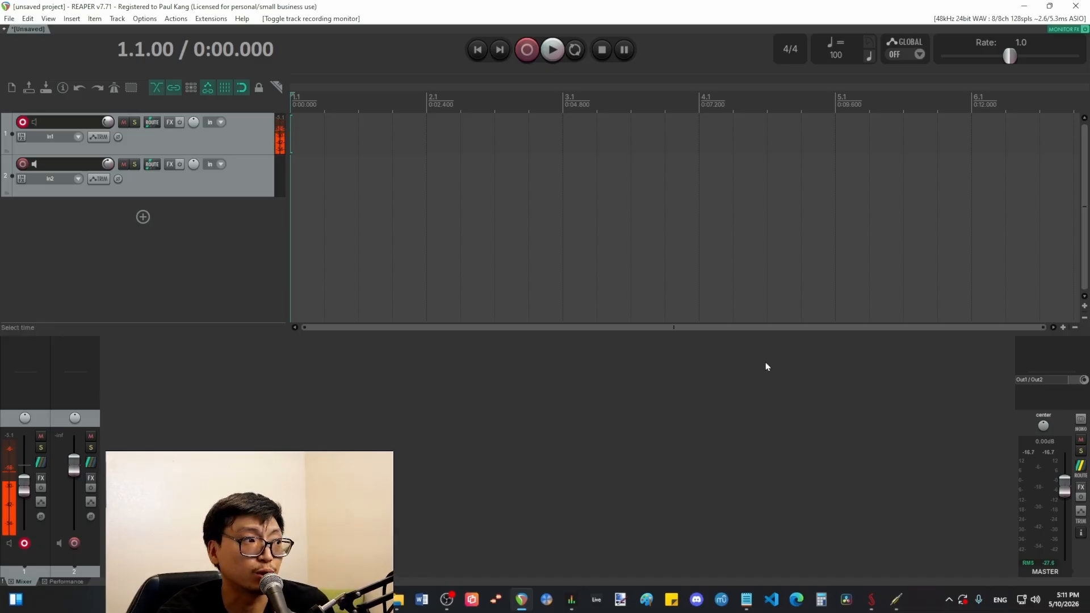
# - Connect reaper's out1 and out2 to system playback_1 and playback_2 in the QjackCtl graph, and switch to Focusrite Control
pyautogui.hotkey('alt', 'Tab')
pyautogui.moveTo(767, 76); pyautogui.dragTo(658, 70)
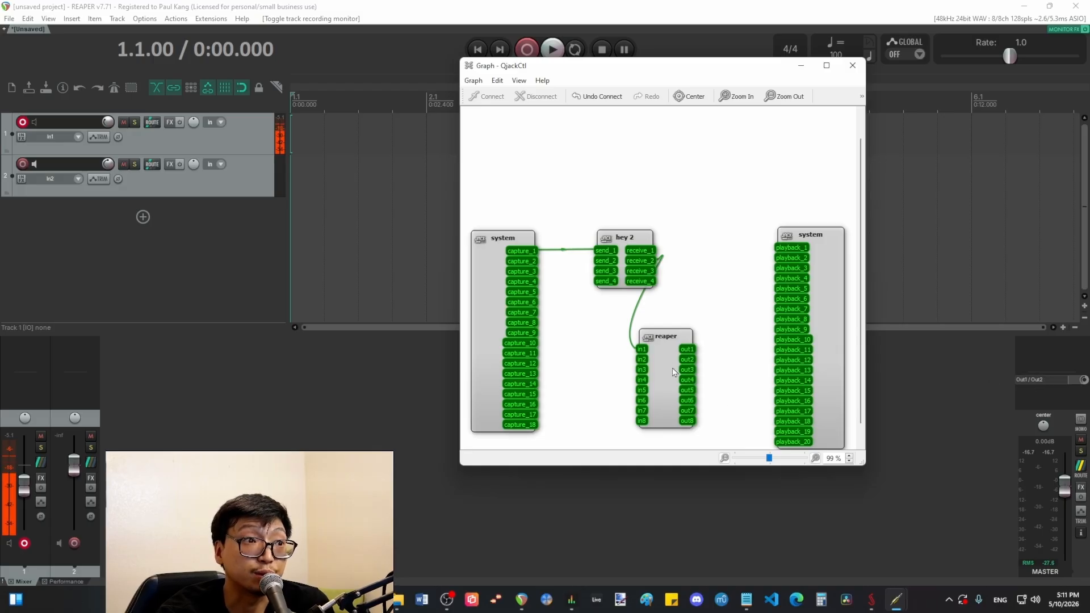
pyautogui.moveTo(687, 350); pyautogui.dragTo(790, 247)
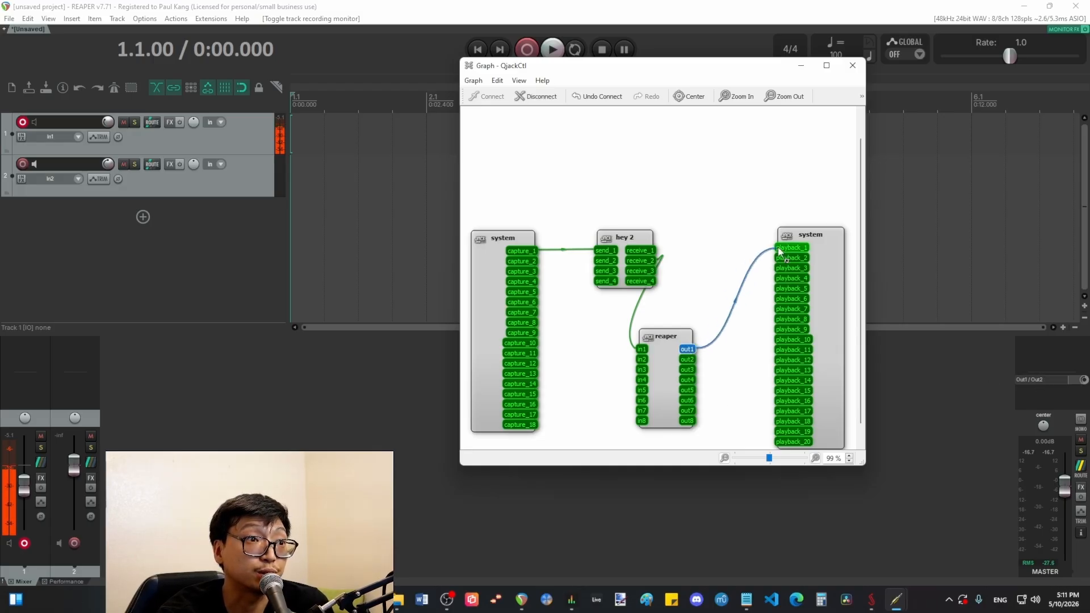
pyautogui.moveTo(687, 359); pyautogui.dragTo(792, 257)
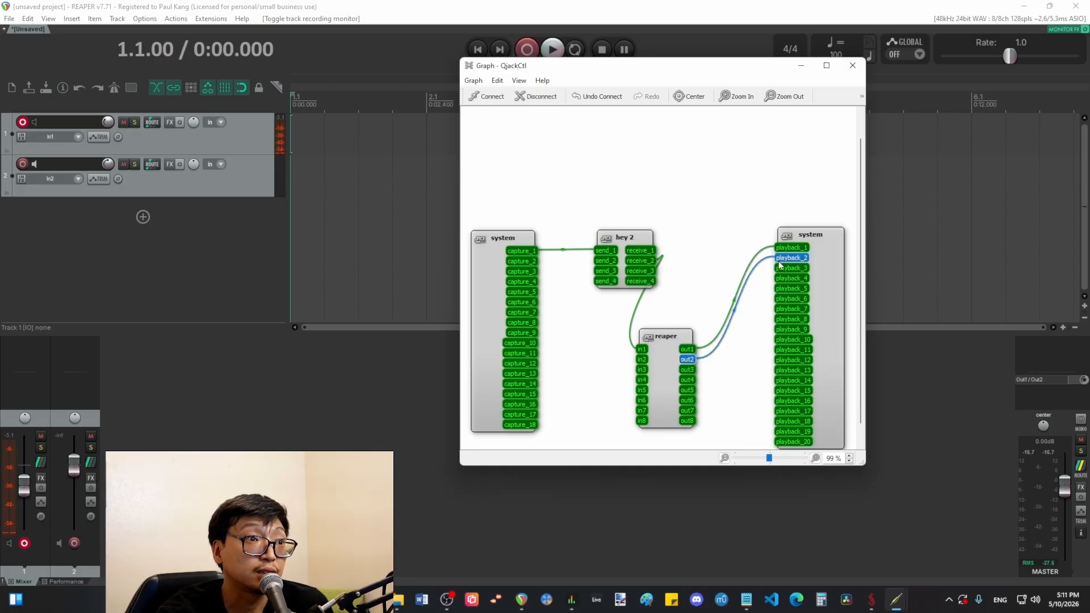
pyautogui.hotkey('alt', 'Tab')
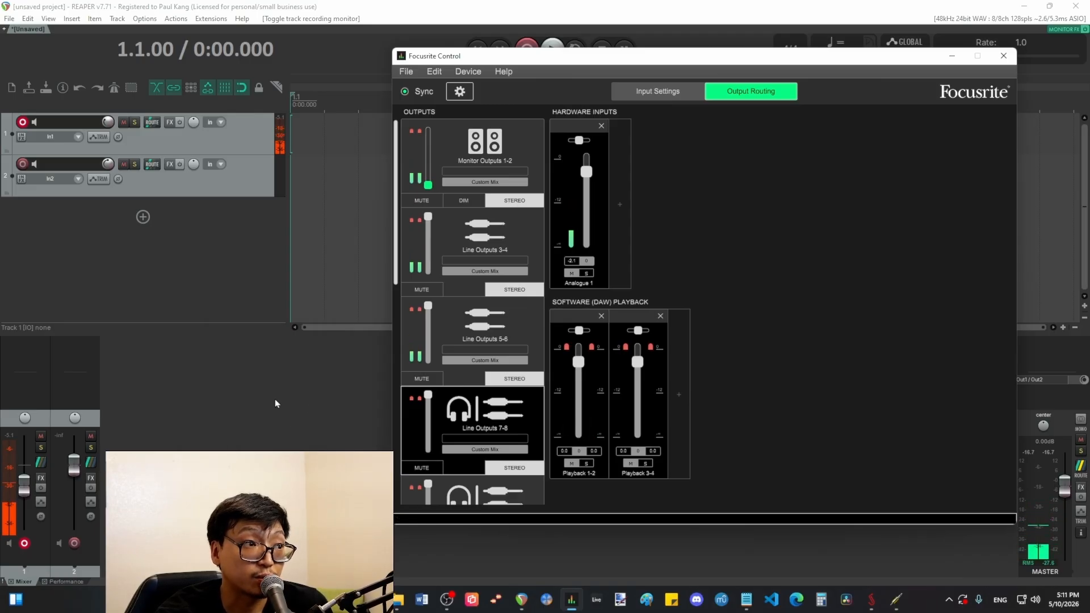
pyautogui.click(301, 438)
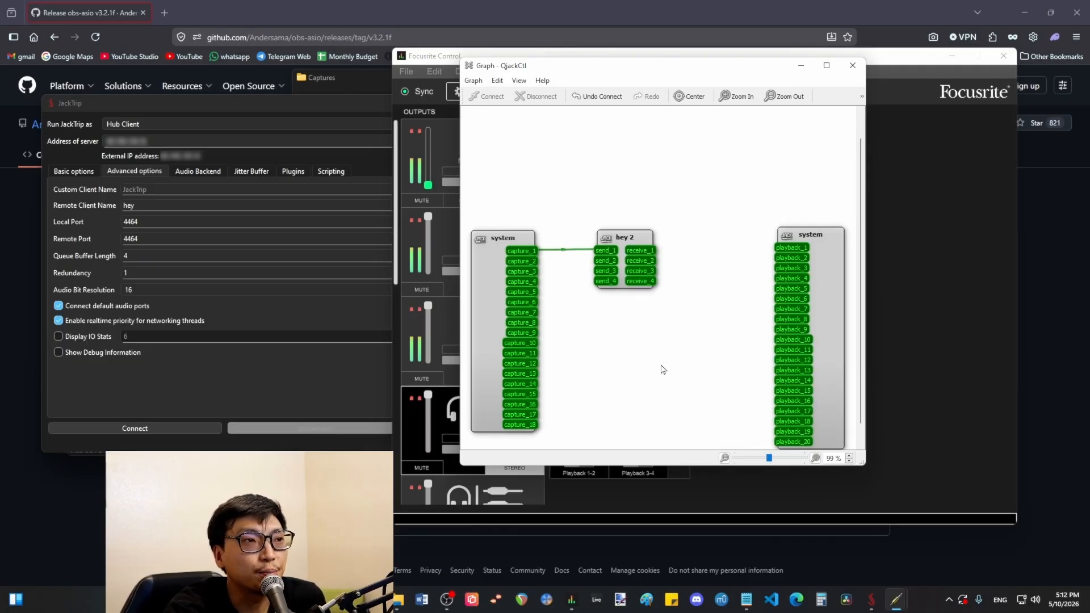
# - Disconnect system capture_1 from hey 2's send_1, and box-select the playback ports and hey 2's ports in turn to review them
pyautogui.hotkey('ctrl', 'd')
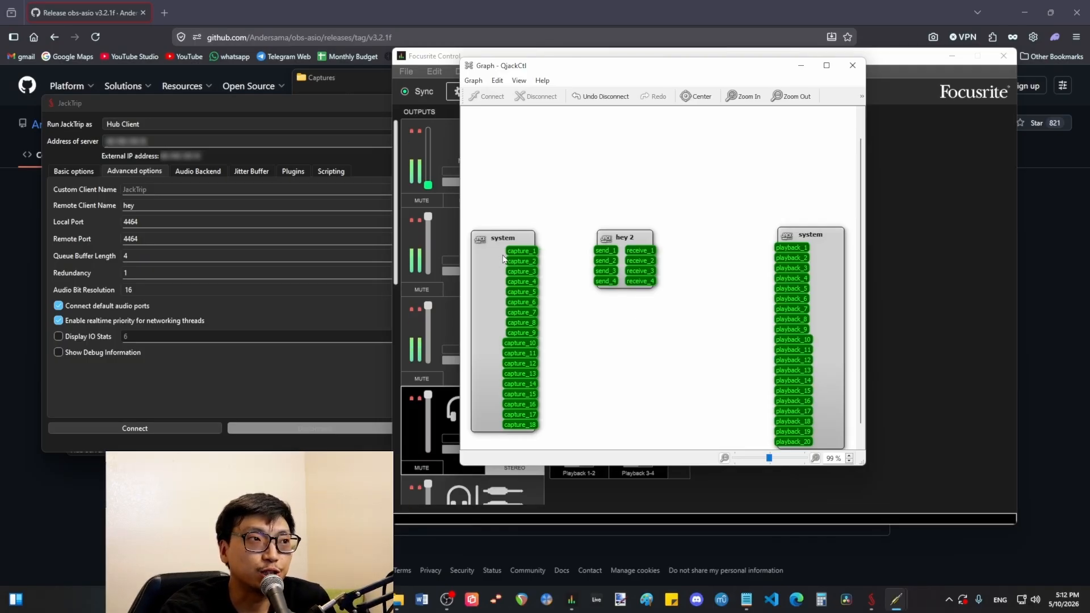
pyautogui.moveTo(503, 198); pyautogui.dragTo(543, 432)
pyautogui.moveTo(745, 152); pyautogui.dragTo(830, 441)
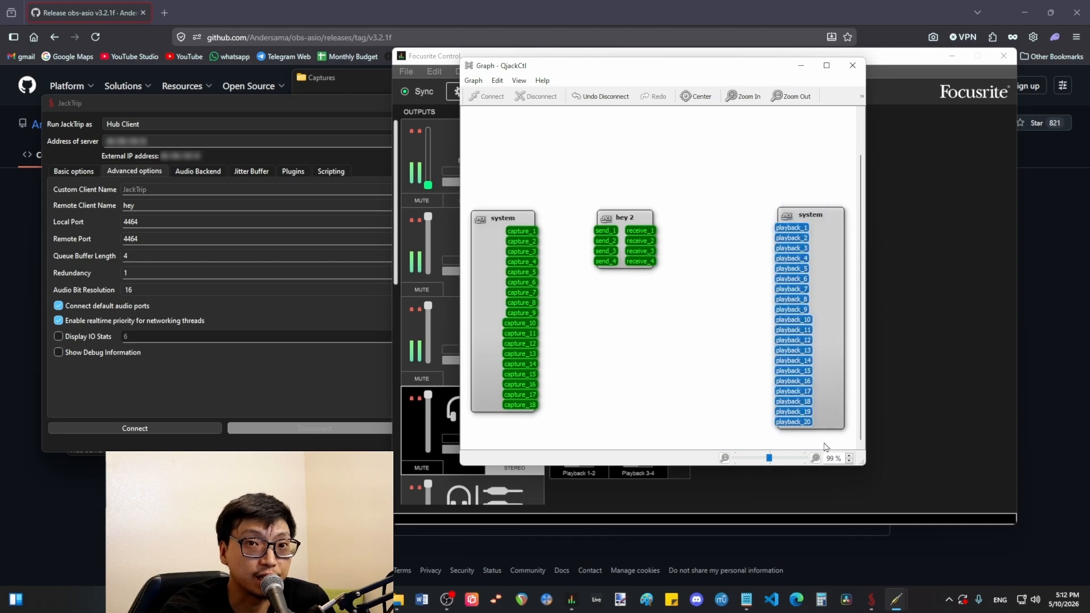
pyautogui.click(740, 365)
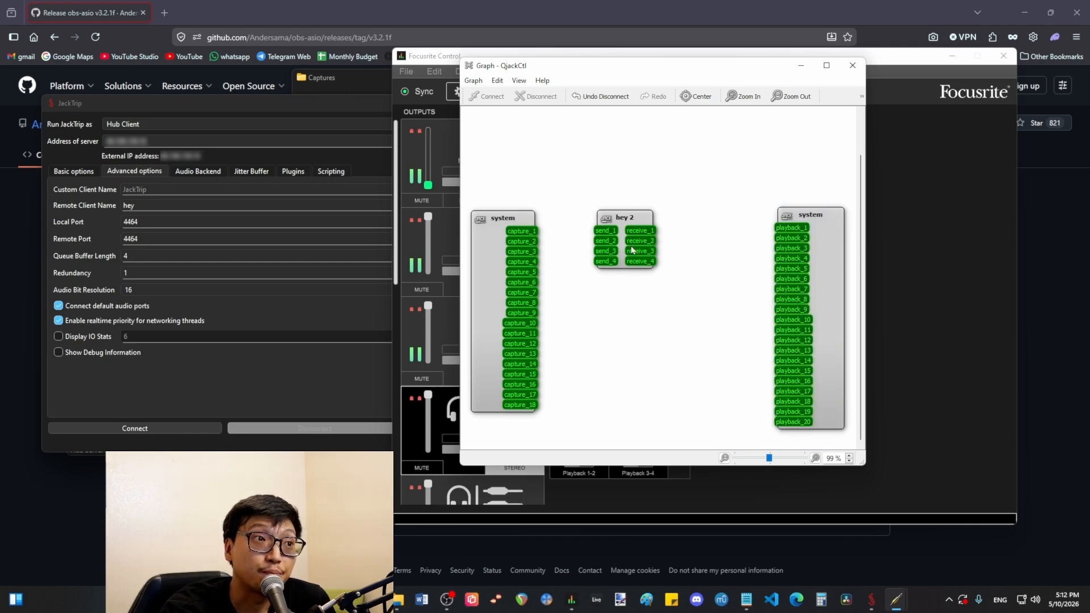
pyautogui.moveTo(584, 158); pyautogui.dragTo(733, 432)
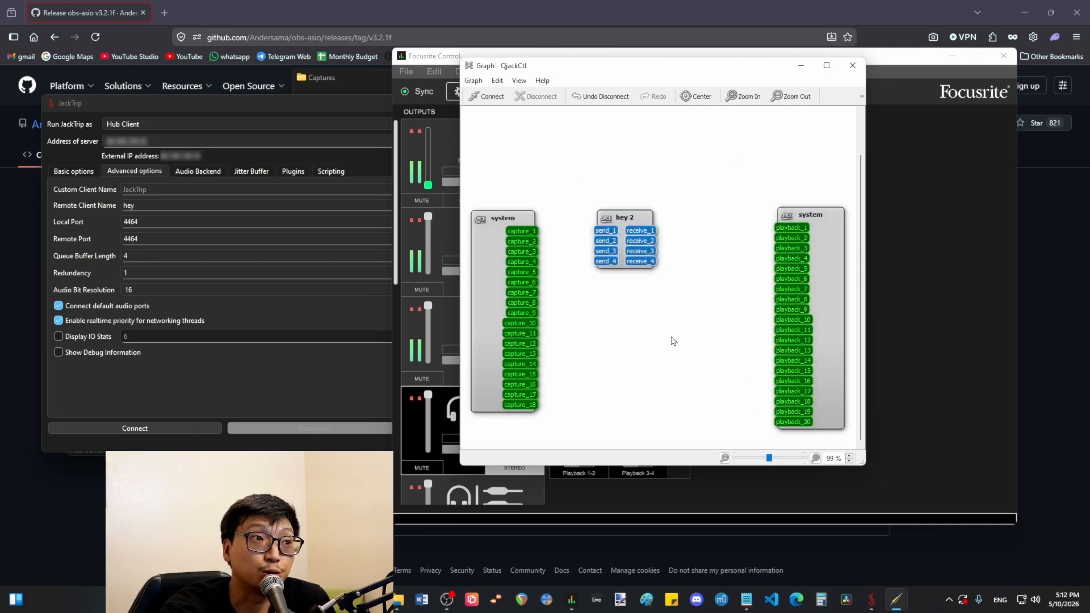
pyautogui.click(672, 336)
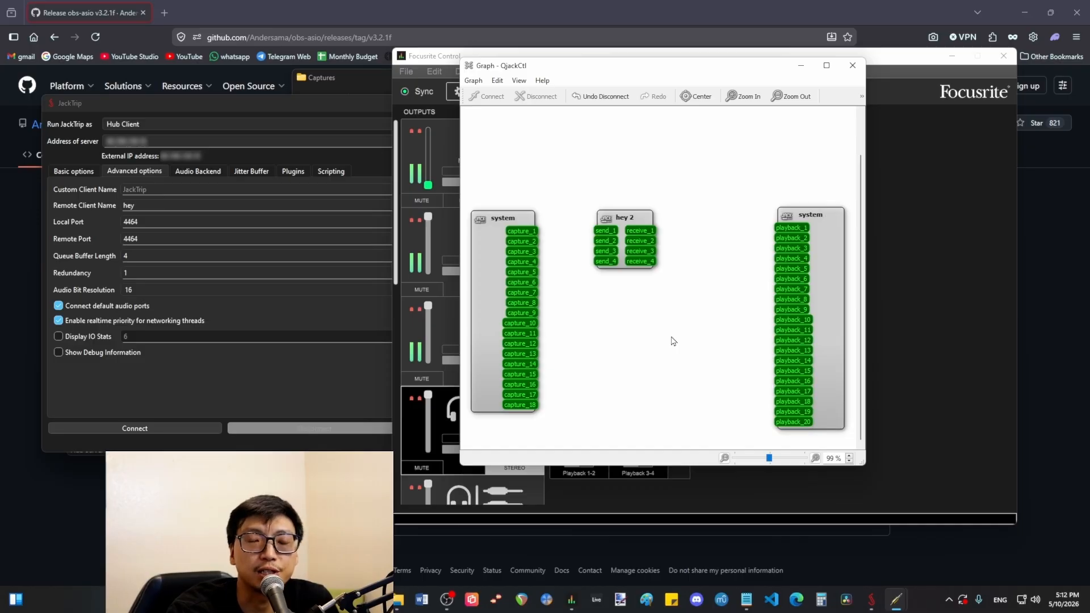